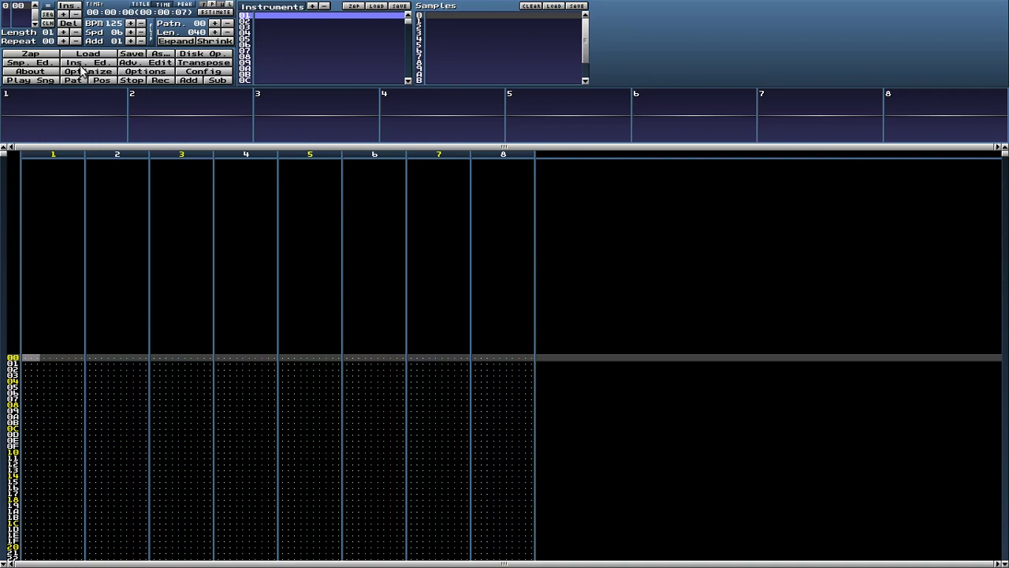
- Open the sample editor, select sample slot 1 and make it 16-bit
{"action": "left_click", "coordinate": [43, 63]}
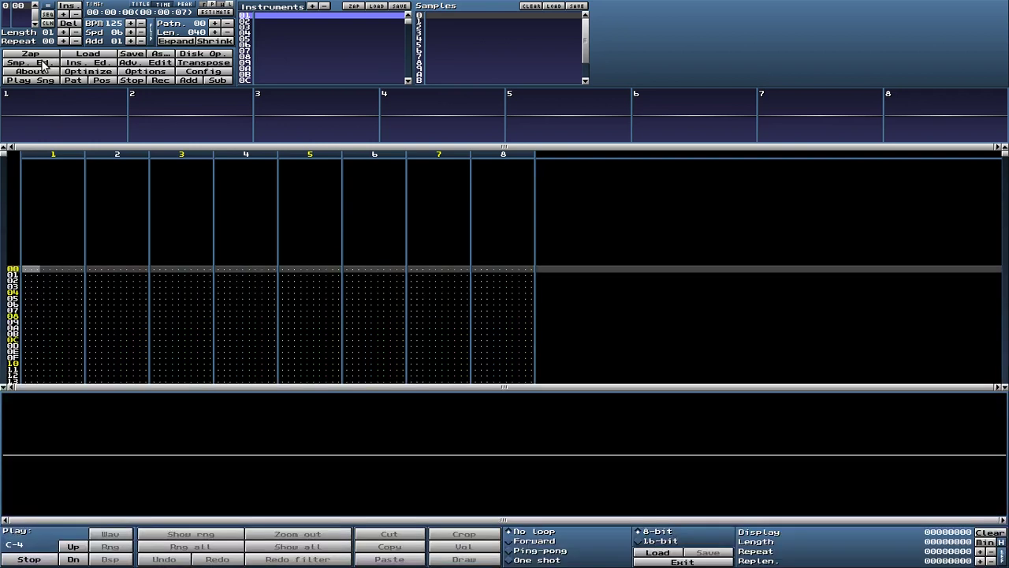
{"action": "left_click", "coordinate": [433, 22]}
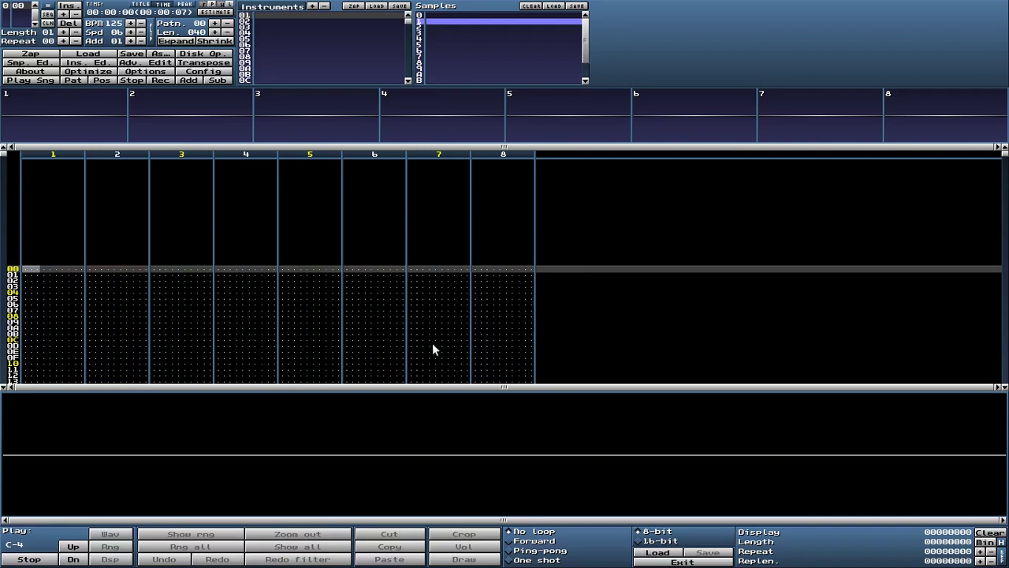
{"action": "right_click", "coordinate": [372, 411]}
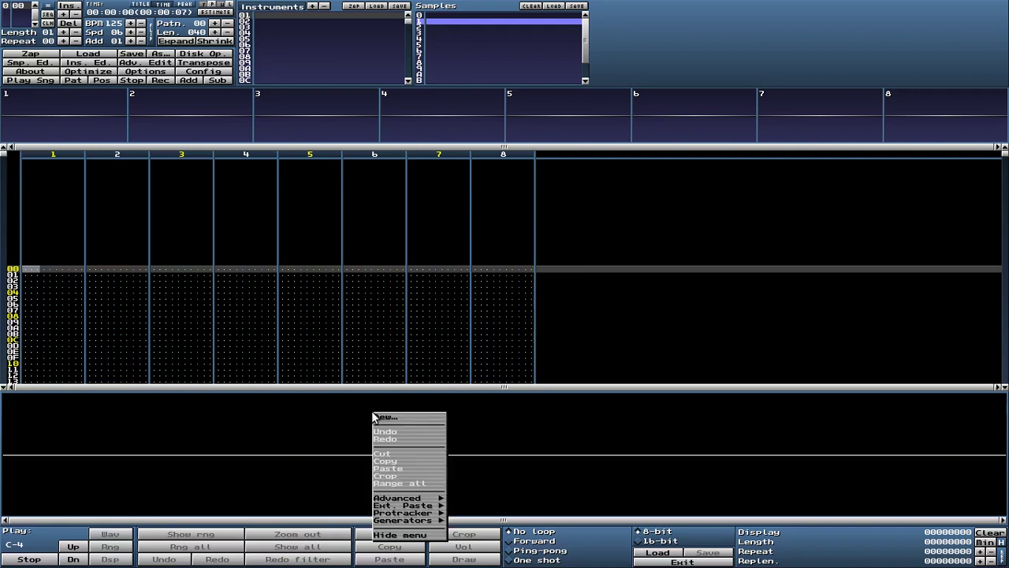
{"action": "left_click", "coordinate": [639, 546]}
{"action": "left_click", "coordinate": [639, 541]}
- Start a new sample and set its size to 128
{"action": "right_click", "coordinate": [247, 400]}
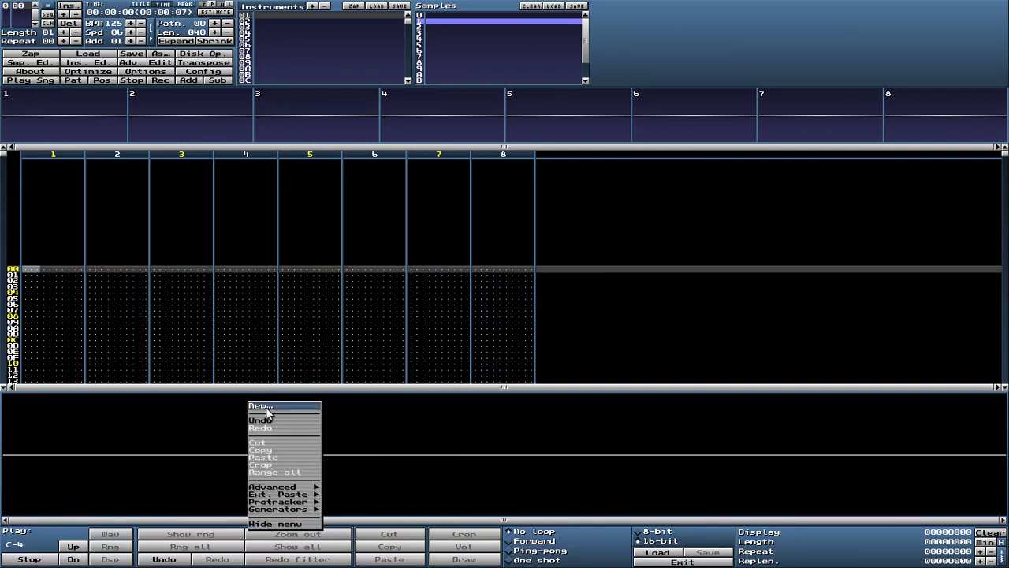
{"action": "left_click", "coordinate": [266, 407]}
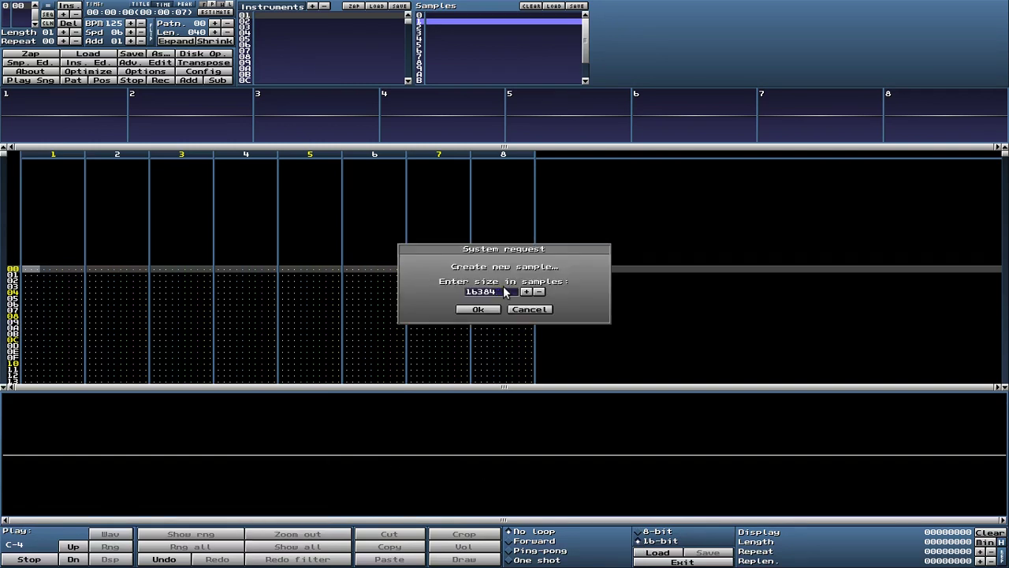
{"action": "key", "text": "BackSpace"}
{"action": "key", "text": "BackSpace"}
{"action": "key", "text": "BackSpace"}
{"action": "key", "text": "BackSpace"}
{"action": "key", "text": "BackSpace"}
{"action": "type", "text": "112"}
{"action": "key", "text": "BackSpace"}
{"action": "key", "text": "BackSpace"}
{"action": "key", "text": "BackSpace"}
{"action": "type", "text": "128"}
- Create the 128-sample sample and fill it with a one-period triangle wave
{"action": "left_click", "coordinate": [475, 309]}
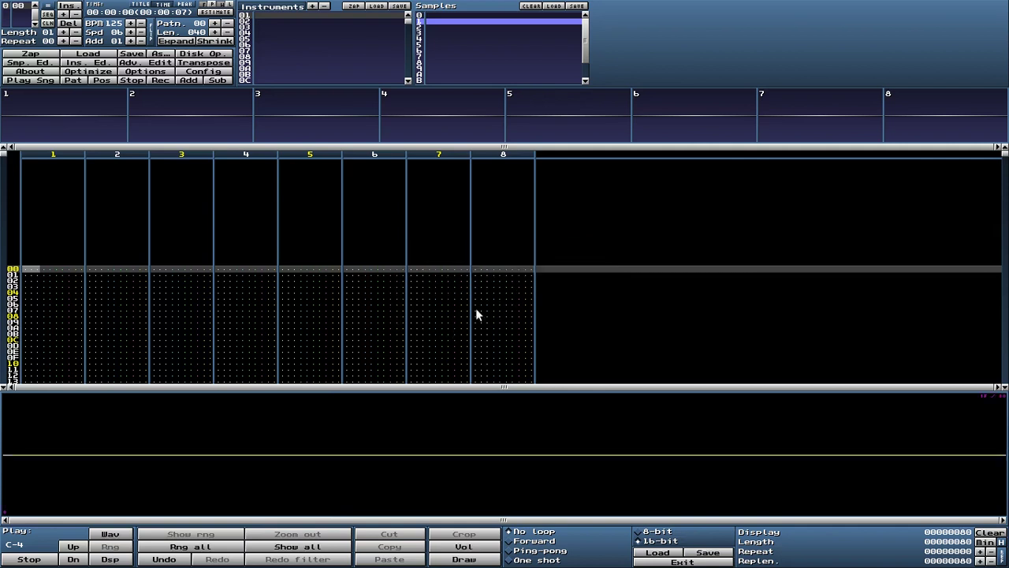
{"action": "right_click", "coordinate": [391, 418]}
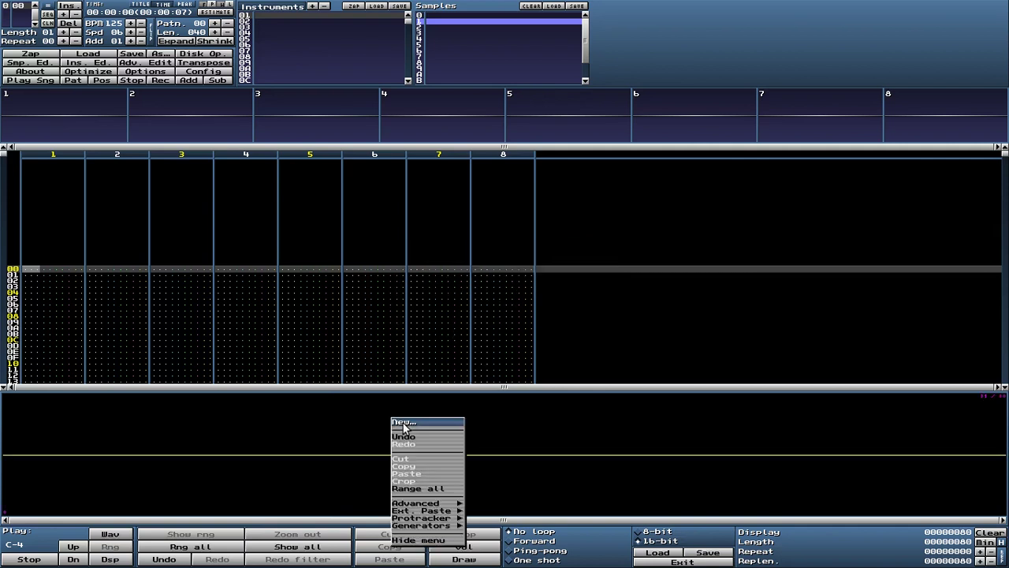
{"action": "mouse_move", "coordinate": [438, 525]}
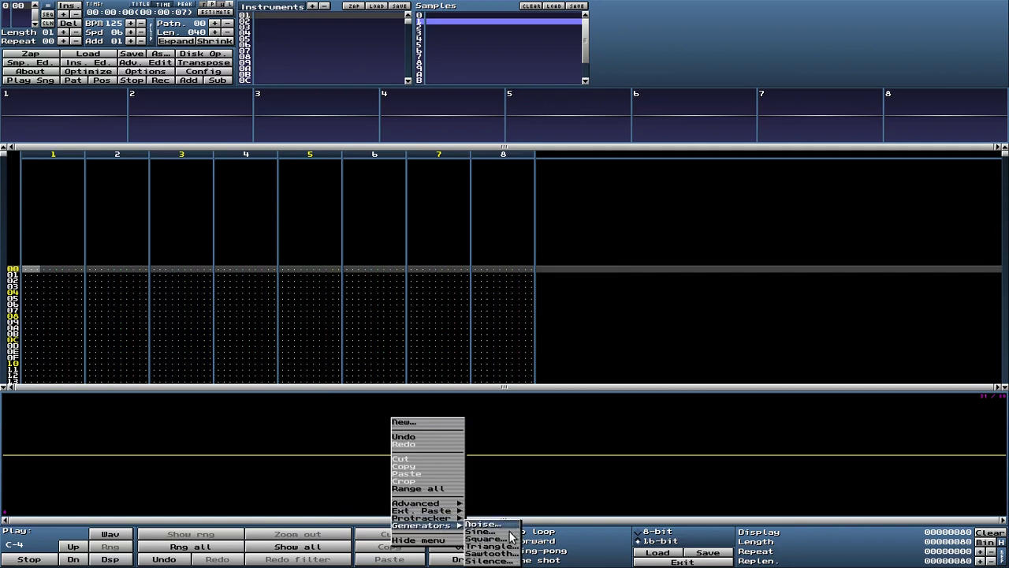
{"action": "left_click", "coordinate": [491, 545]}
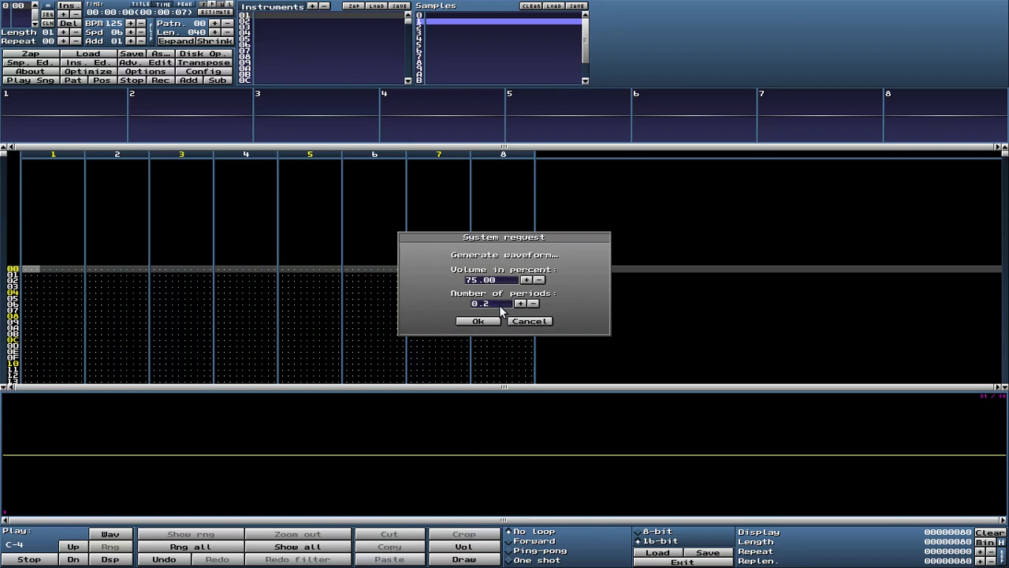
{"action": "key", "text": "BackSpace"}
{"action": "key", "text": "BackSpace"}
{"action": "key", "text": "BackSpace"}
{"action": "type", "text": "1"}
{"action": "key", "text": "Return"}
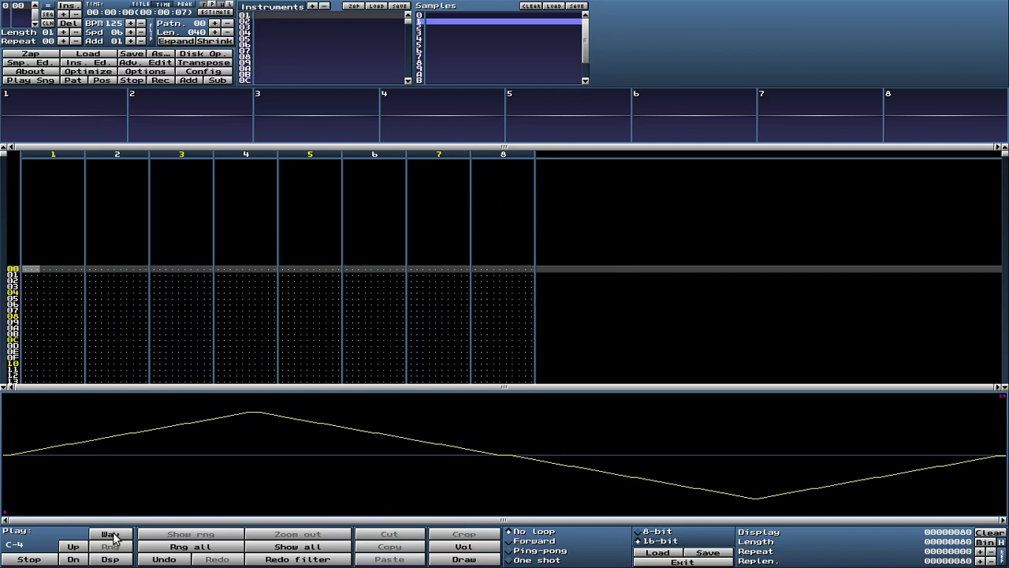
- Set the triangle to loop forward, play it, then stop playback
{"action": "left_click", "coordinate": [522, 543]}
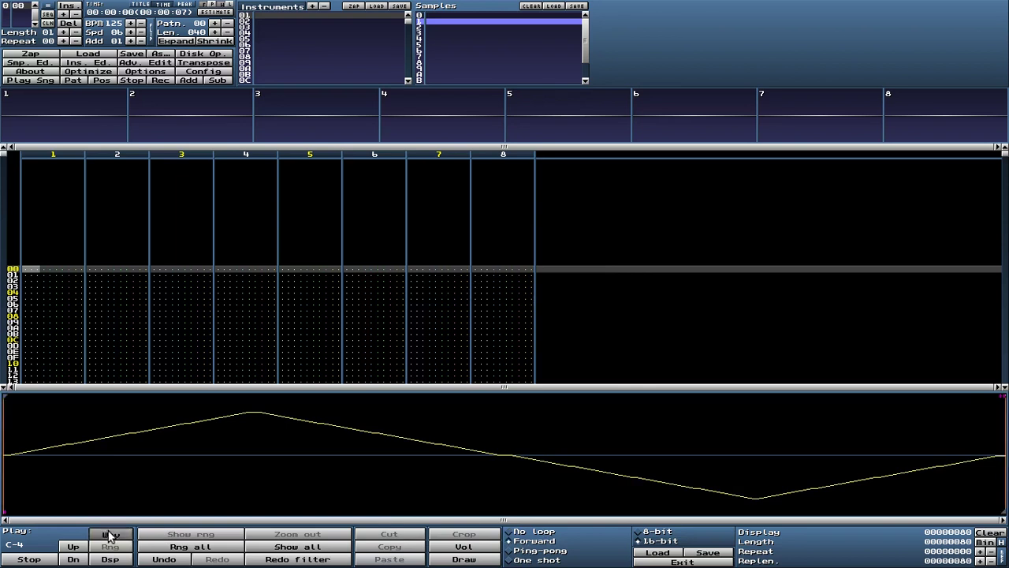
{"action": "left_click", "coordinate": [110, 534]}
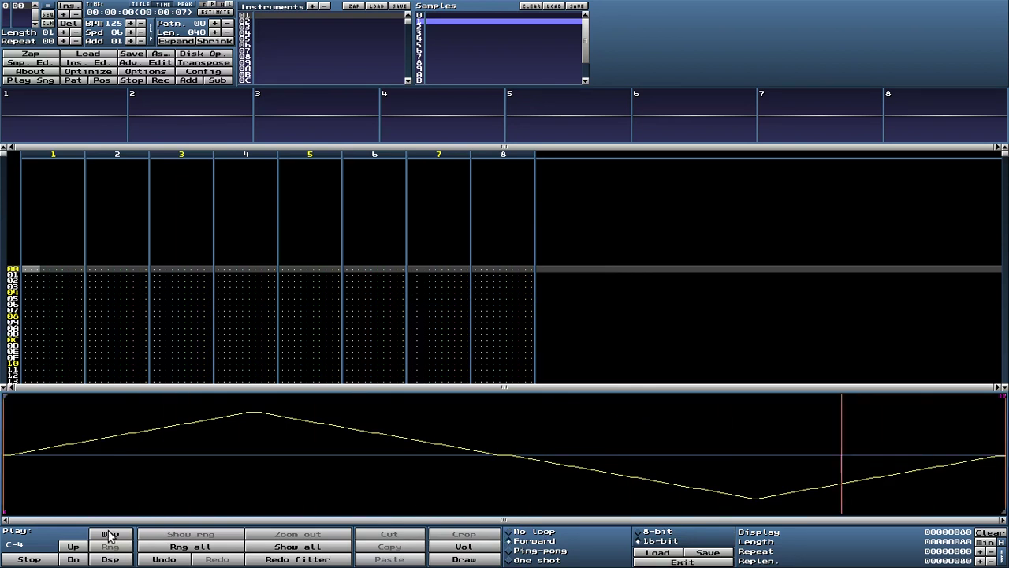
{"action": "left_click", "coordinate": [30, 559]}
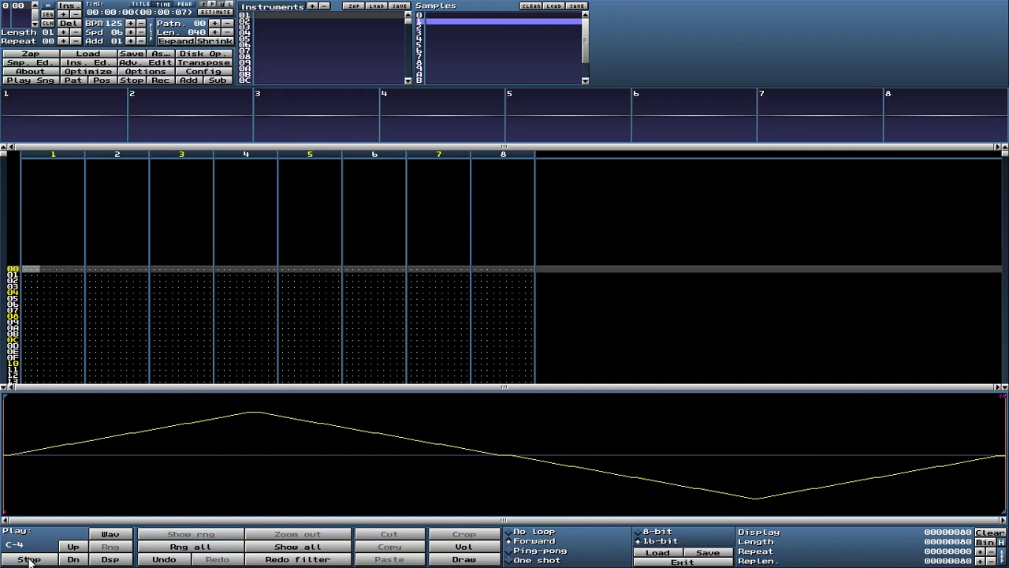
- In slot 2, create a new 16-bit sample 16384 samples long
{"action": "left_click", "coordinate": [444, 27]}
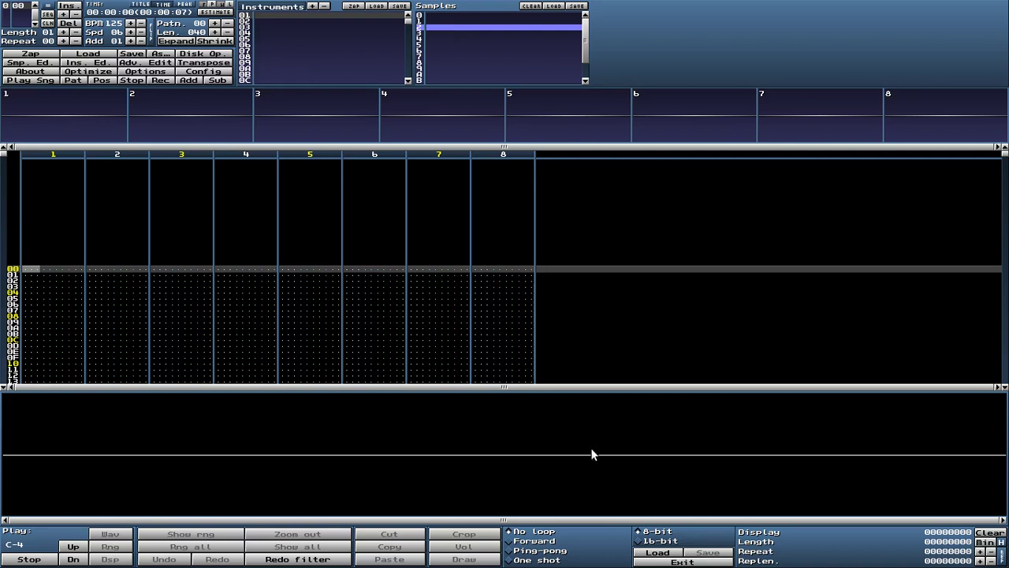
{"action": "left_click", "coordinate": [641, 542]}
{"action": "right_click", "coordinate": [392, 440]}
{"action": "left_click", "coordinate": [408, 441]}
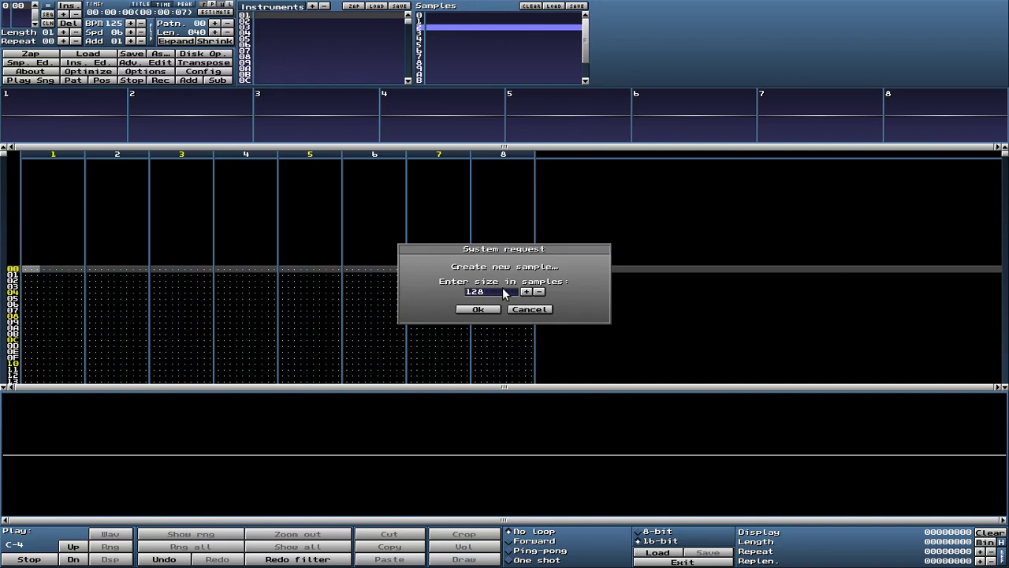
{"action": "key", "text": "BackSpace"}
{"action": "key", "text": "BackSpace"}
{"action": "key", "text": "BackSpace"}
{"action": "key", "text": "Return"}
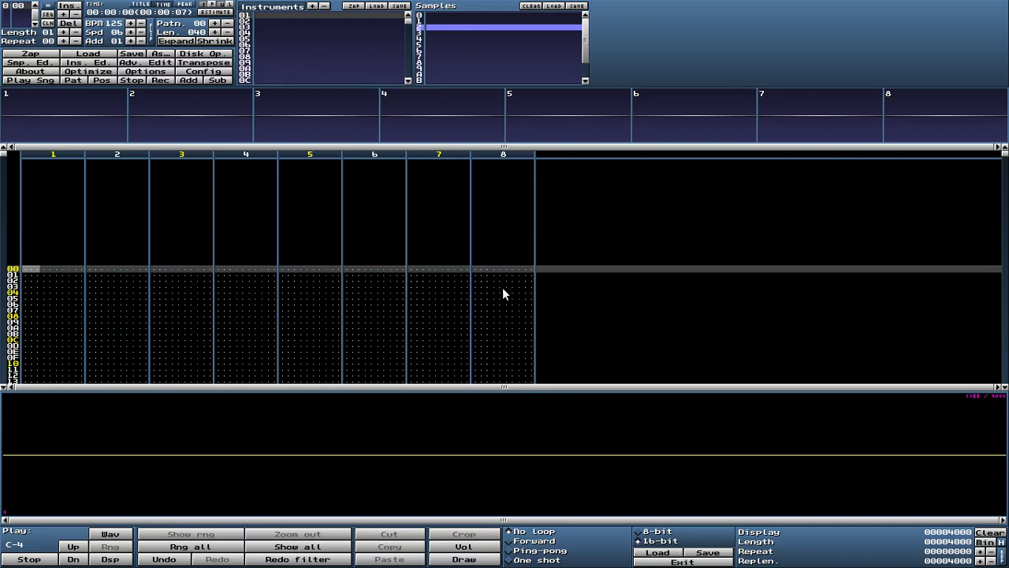
- Generate a 0.2-period sawtooth waveform in slot 2
{"action": "right_click", "coordinate": [482, 423]}
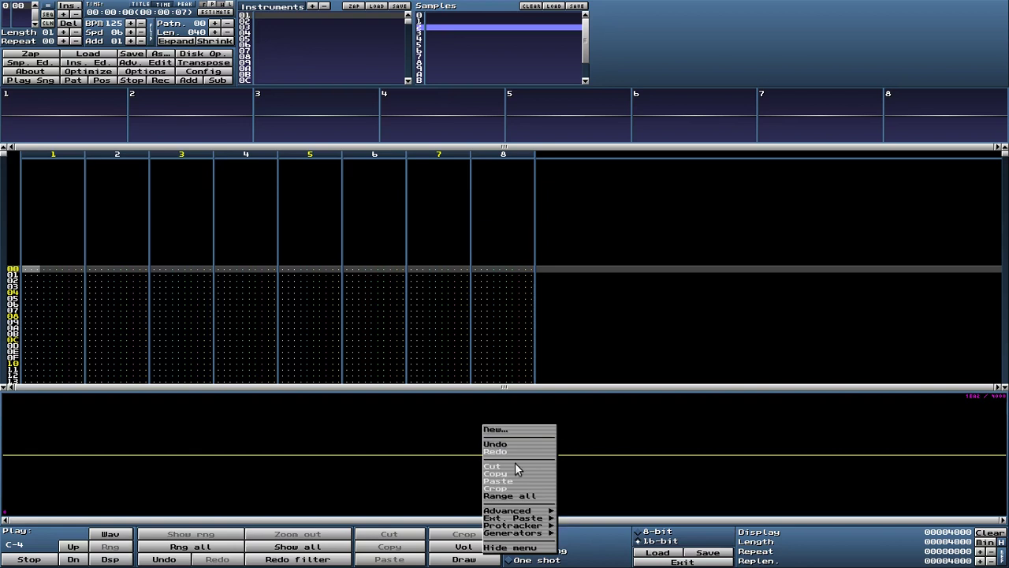
{"action": "mouse_move", "coordinate": [523, 534]}
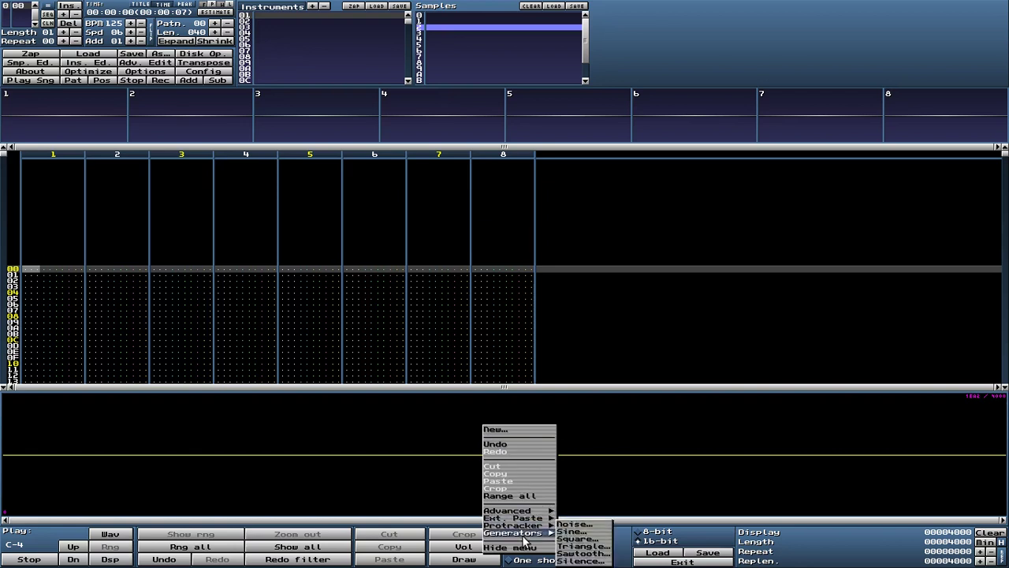
{"action": "left_click", "coordinate": [593, 553]}
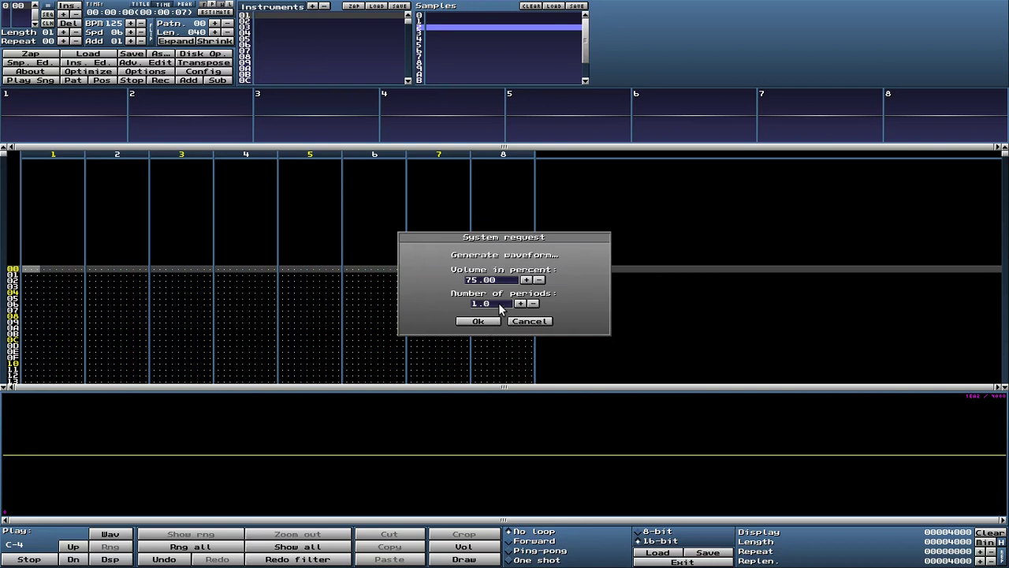
{"action": "key", "text": "BackSpace"}
{"action": "key", "text": "BackSpace"}
{"action": "key", "text": "BackSpace"}
{"action": "type", "text": "0.2"}
{"action": "key", "text": "Return"}
- Reverse the ramp and normalize its amplitude
{"action": "right_click", "coordinate": [617, 444]}
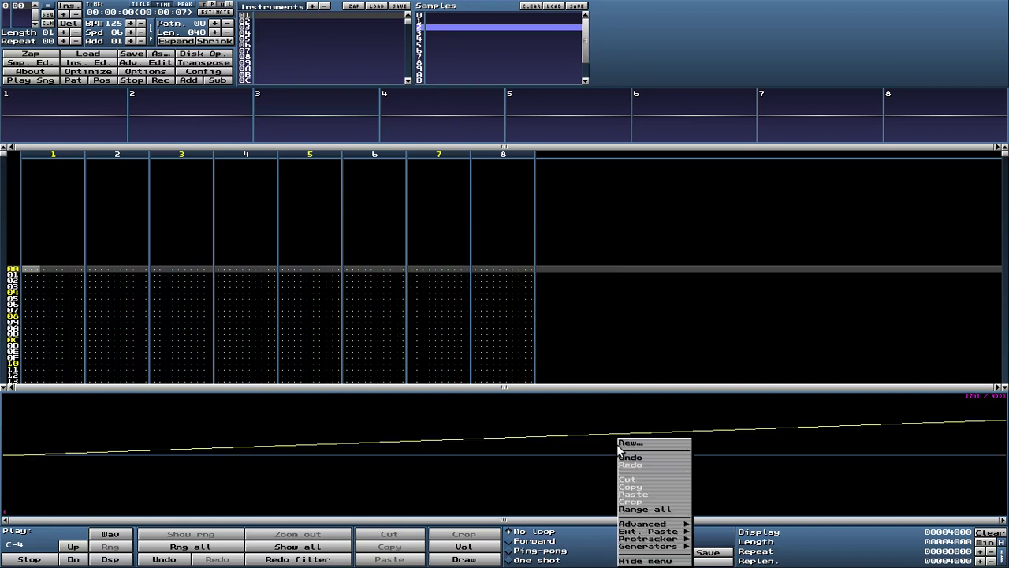
{"action": "mouse_move", "coordinate": [660, 523]}
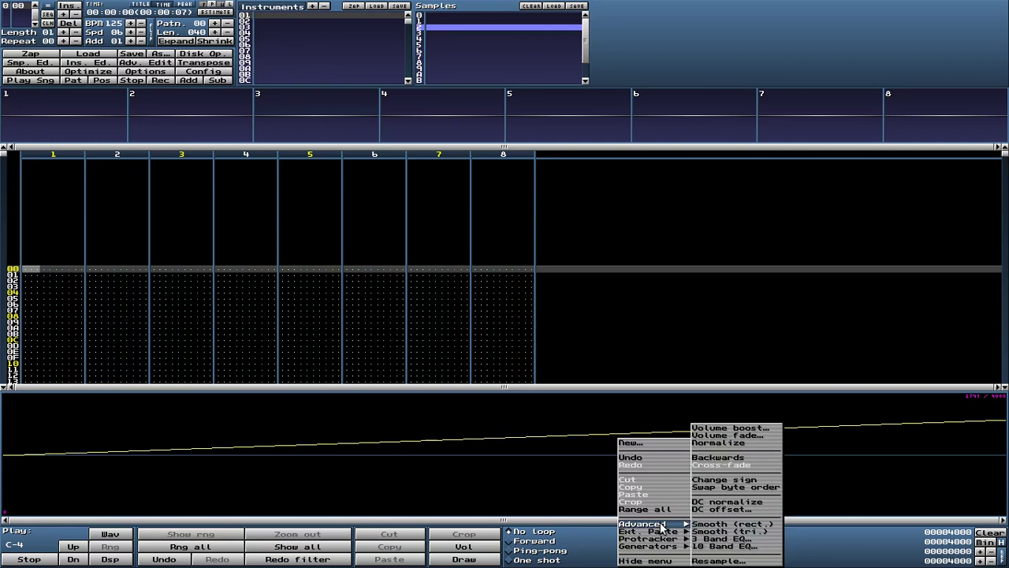
{"action": "left_click", "coordinate": [734, 457]}
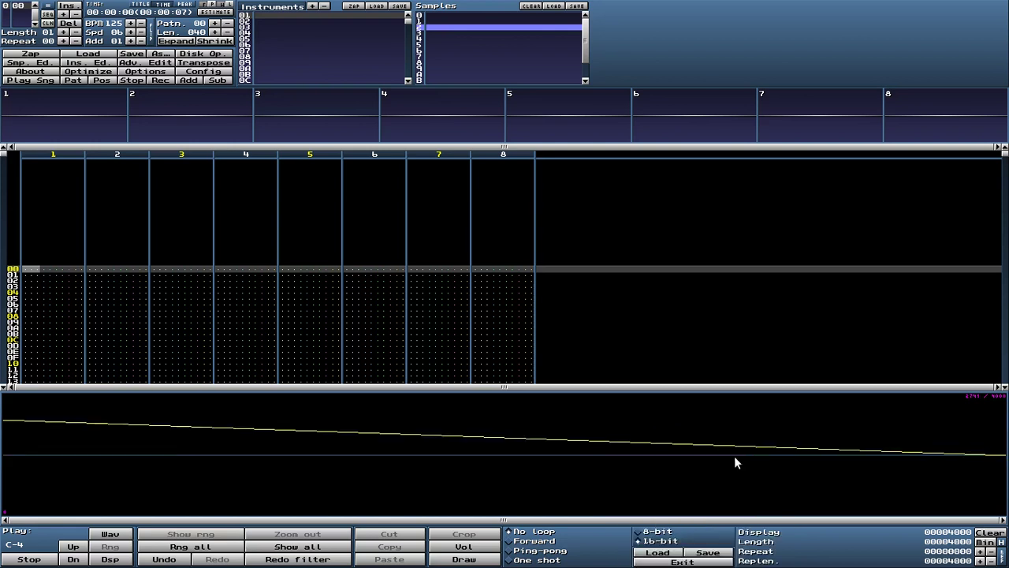
{"action": "right_click", "coordinate": [577, 439]}
{"action": "mouse_move", "coordinate": [643, 525]}
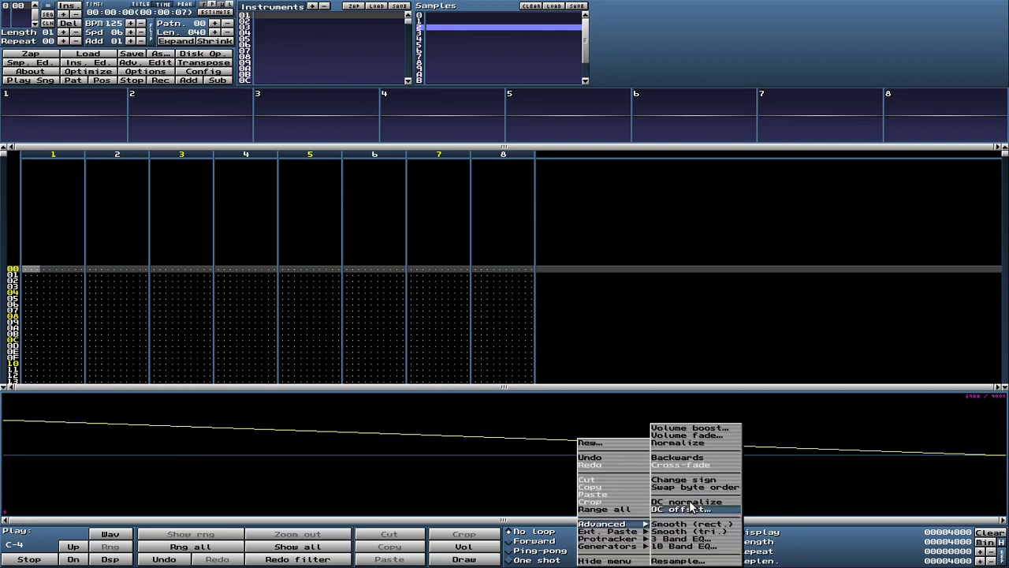
{"action": "left_click", "coordinate": [685, 443]}
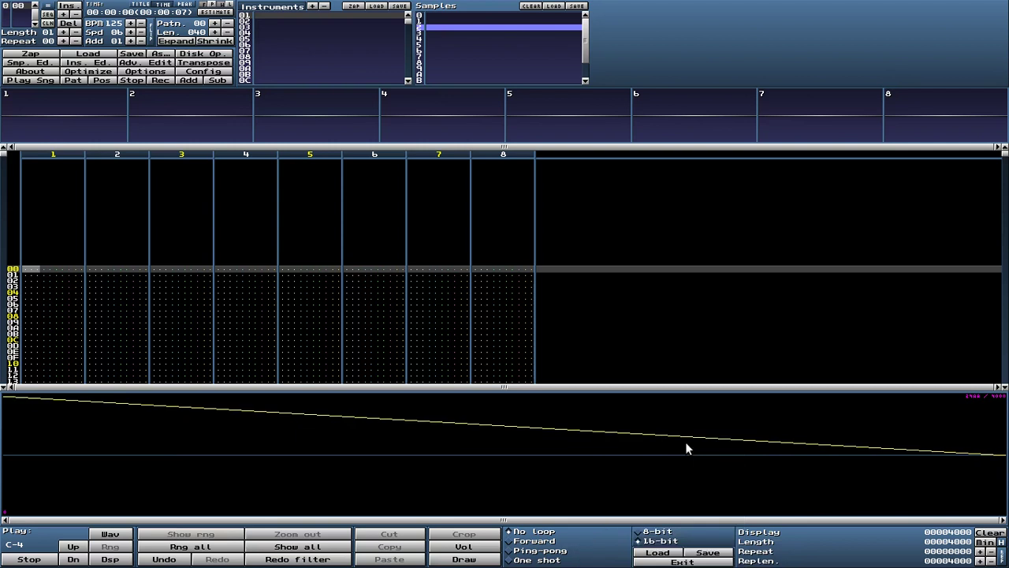
- Reduce the ramp's volume to 75% with Volume boost
{"action": "right_click", "coordinate": [649, 444]}
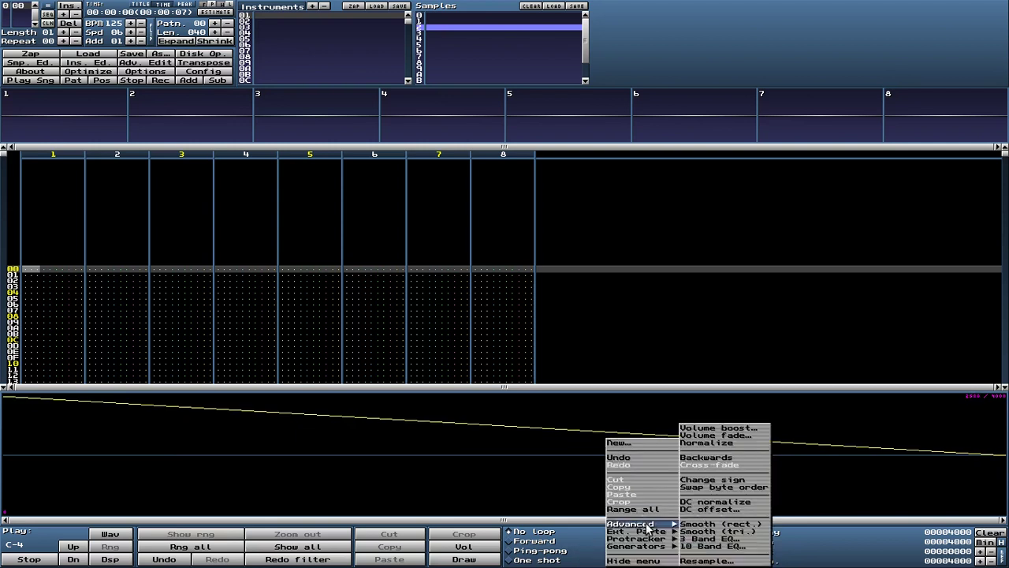
{"action": "mouse_move", "coordinate": [668, 526]}
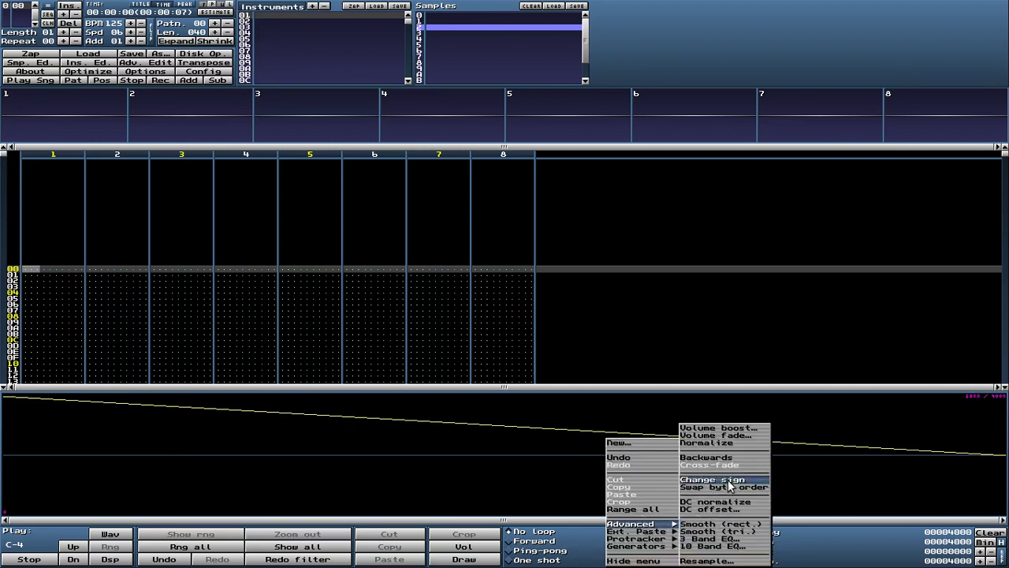
{"action": "left_click", "coordinate": [732, 429]}
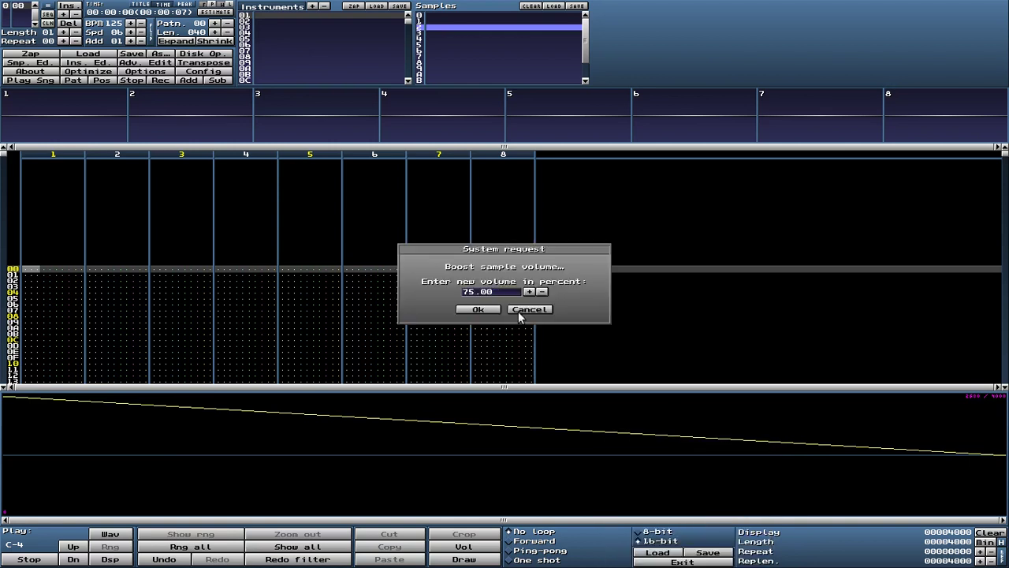
{"action": "left_click", "coordinate": [477, 310]}
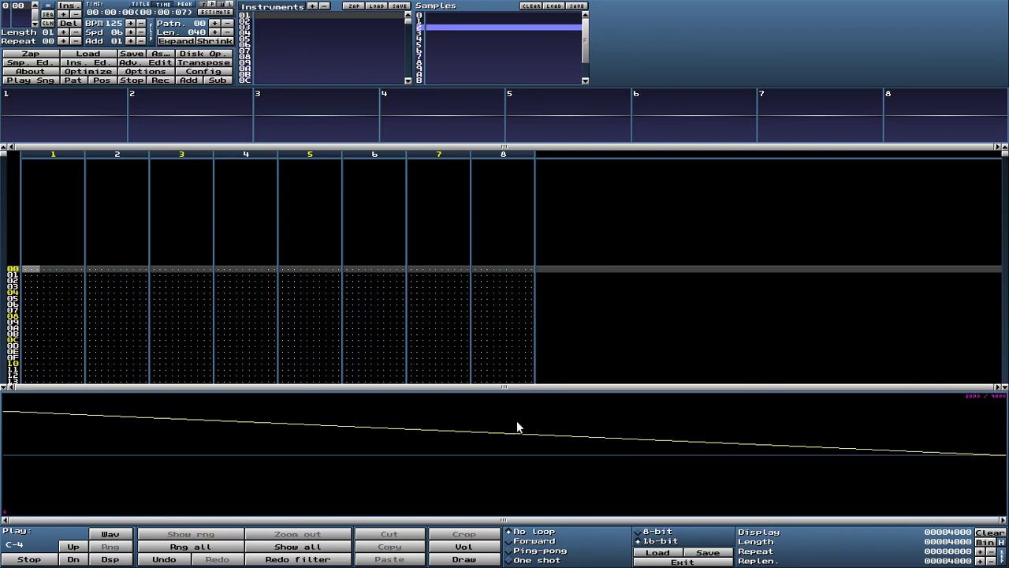
- Draw a steep attack rise at the waveform's start and select that opening stretch
{"action": "left_click", "coordinate": [469, 558]}
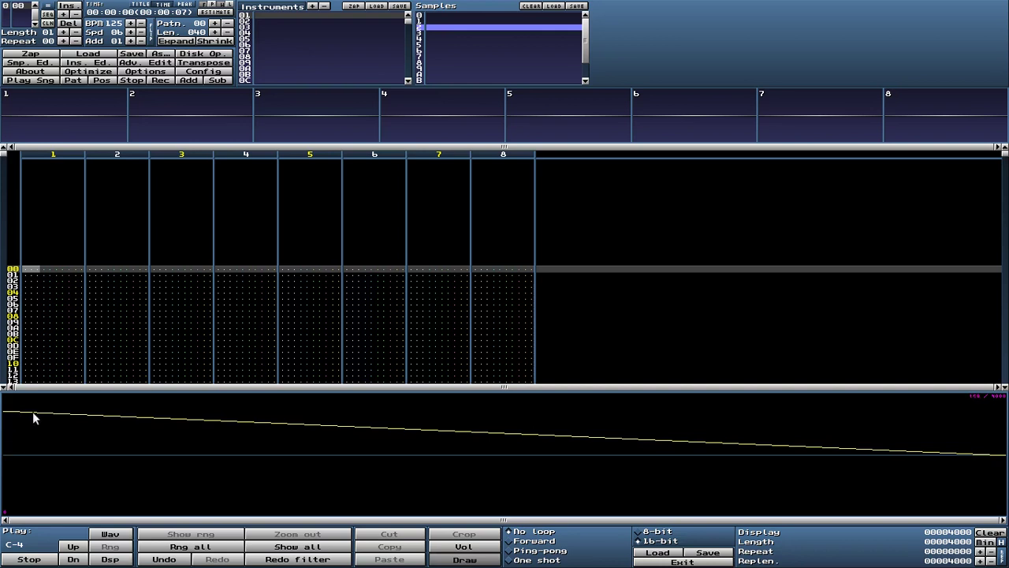
{"action": "mouse_move", "coordinate": [2, 450]}
{"action": "left_mouse_down"}
{"action": "mouse_move", "coordinate": [5, 418]}
{"action": "mouse_move", "coordinate": [3, 456]}
{"action": "mouse_move", "coordinate": [9, 411]}
{"action": "mouse_move", "coordinate": [30, 405]}
{"action": "left_mouse_up"}
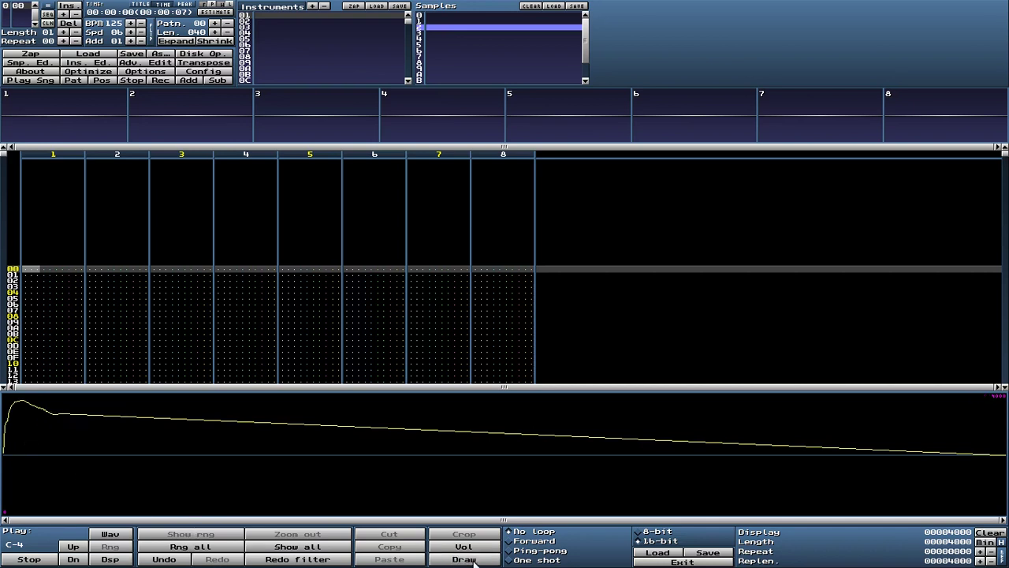
{"action": "left_click_drag", "start_coordinate": [115, 404], "coordinate": [1, 426]}
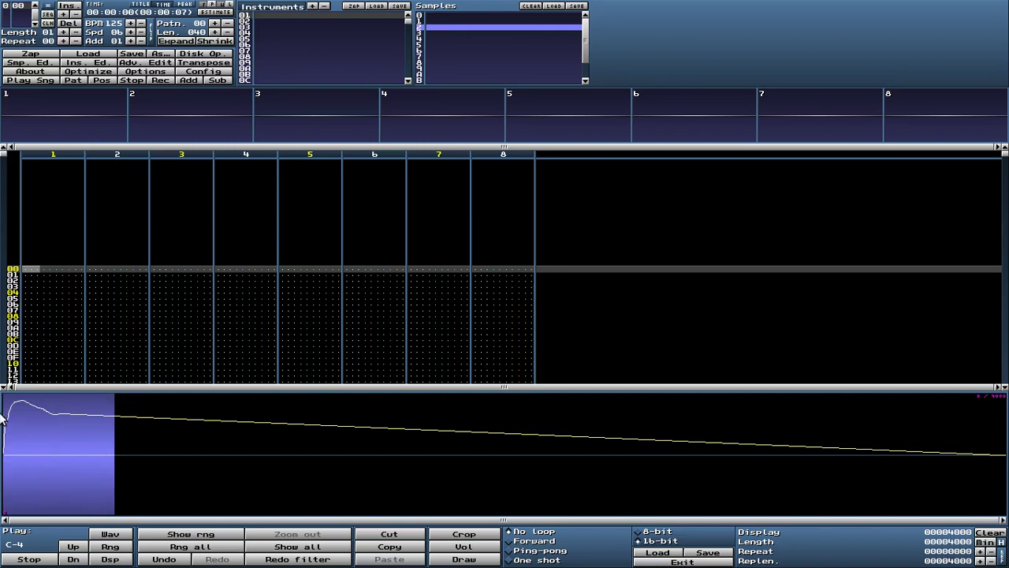
- Zoom to the selected opening range and redraw the envelope's rise
{"action": "left_click", "coordinate": [210, 536]}
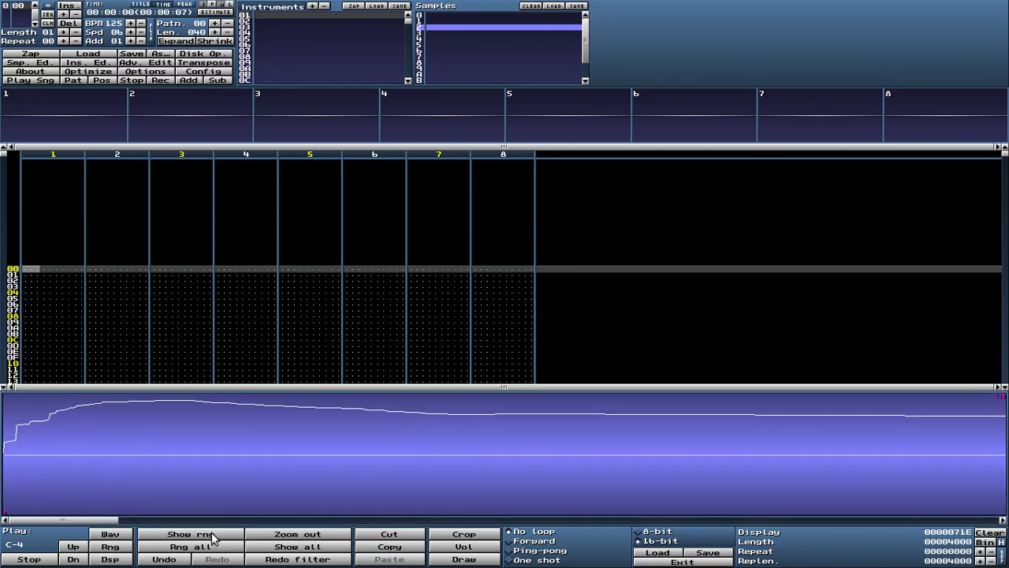
{"action": "left_click", "coordinate": [461, 559]}
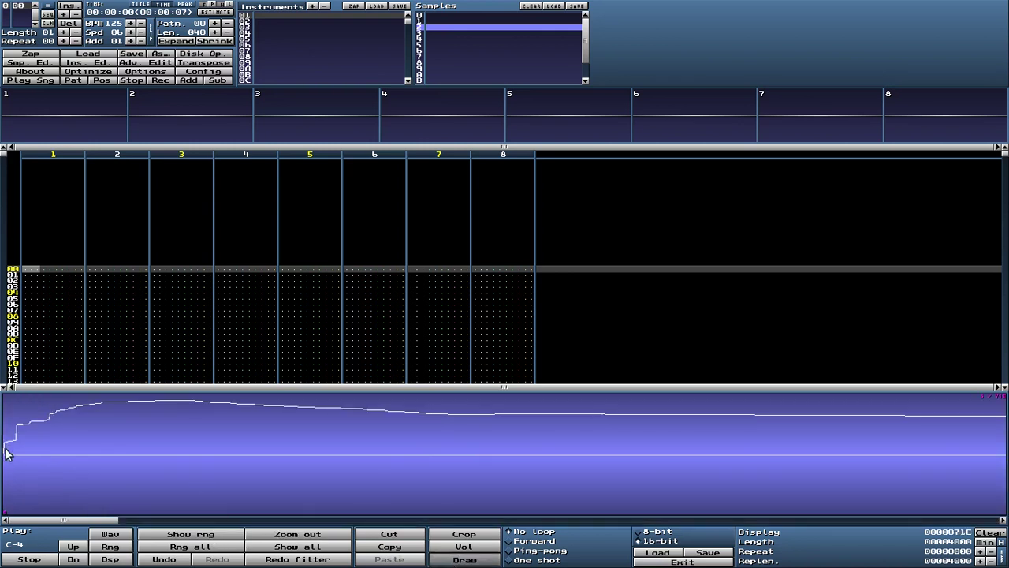
{"action": "mouse_move", "coordinate": [5, 453]}
{"action": "left_mouse_down"}
{"action": "mouse_move", "coordinate": [12, 421]}
{"action": "mouse_move", "coordinate": [2, 454]}
{"action": "mouse_move", "coordinate": [29, 402]}
{"action": "mouse_move", "coordinate": [69, 398]}
{"action": "mouse_move", "coordinate": [48, 395]}
{"action": "mouse_move", "coordinate": [243, 405]}
{"action": "left_mouse_up"}
{"action": "right_click", "coordinate": [52, 396]}
{"action": "left_click", "coordinate": [49, 400]}
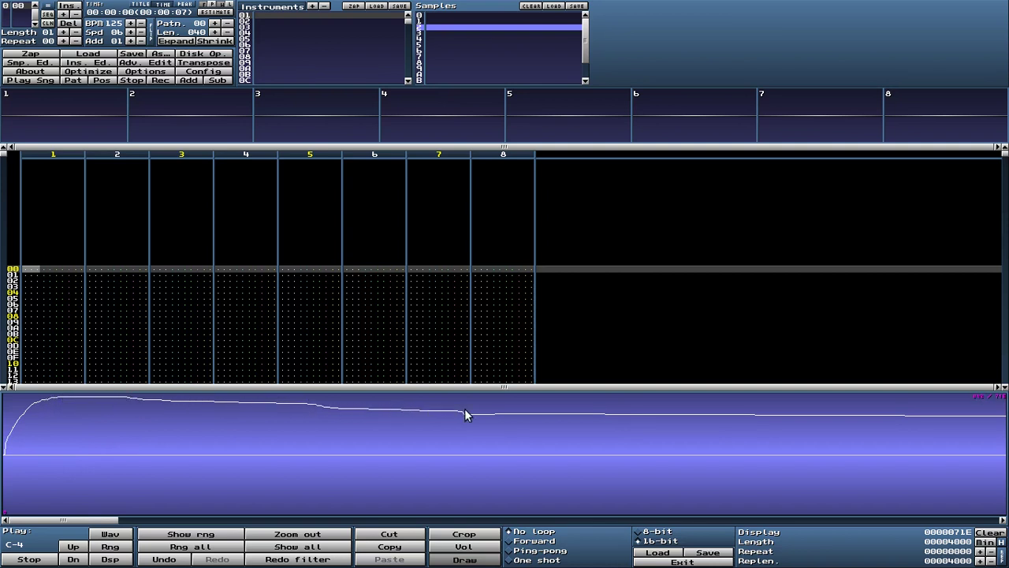
- Smooth the steps at the envelope's peak level, then reshape the early peak in full view
{"action": "mouse_move", "coordinate": [466, 411]}
{"action": "left_mouse_down"}
{"action": "mouse_move", "coordinate": [484, 417]}
{"action": "mouse_move", "coordinate": [437, 415]}
{"action": "mouse_move", "coordinate": [494, 415]}
{"action": "mouse_move", "coordinate": [419, 410]}
{"action": "left_mouse_up"}
{"action": "left_click_drag", "start_coordinate": [484, 413], "coordinate": [384, 404]}
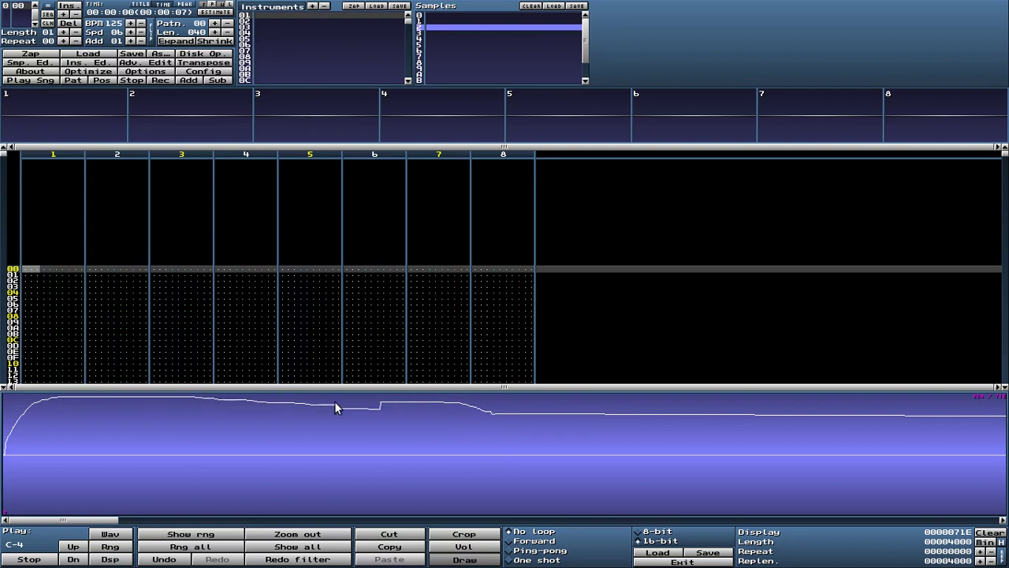
{"action": "left_click_drag", "start_coordinate": [390, 404], "coordinate": [444, 403]}
{"action": "right_click", "coordinate": [478, 404]}
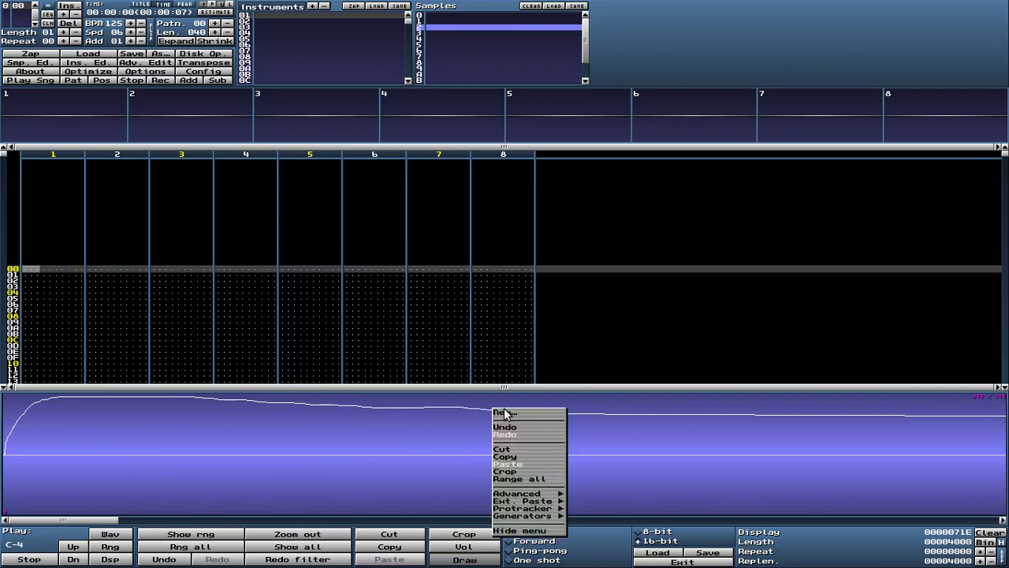
{"action": "left_click", "coordinate": [510, 417]}
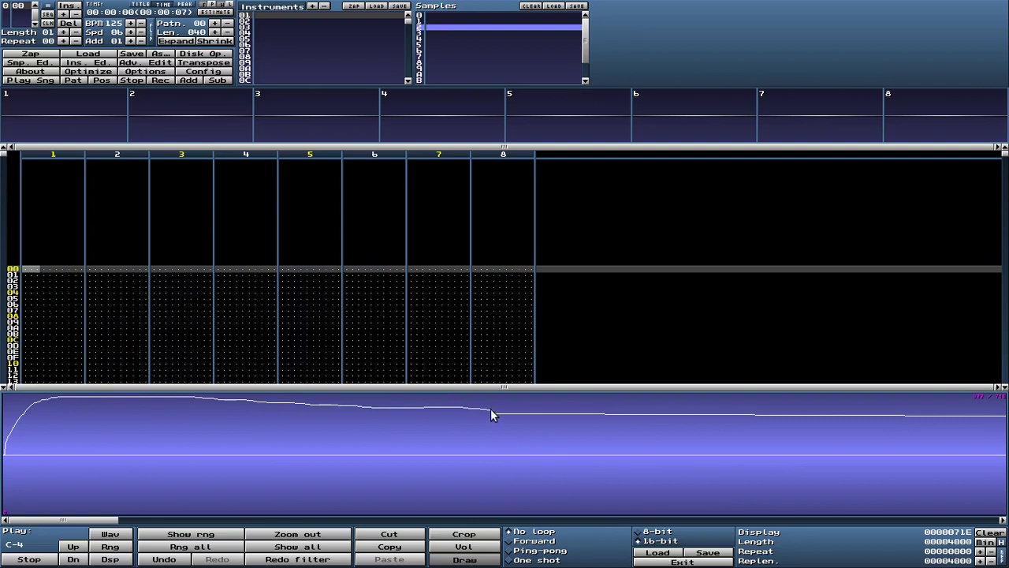
{"action": "left_click_drag", "start_coordinate": [488, 414], "coordinate": [525, 411]}
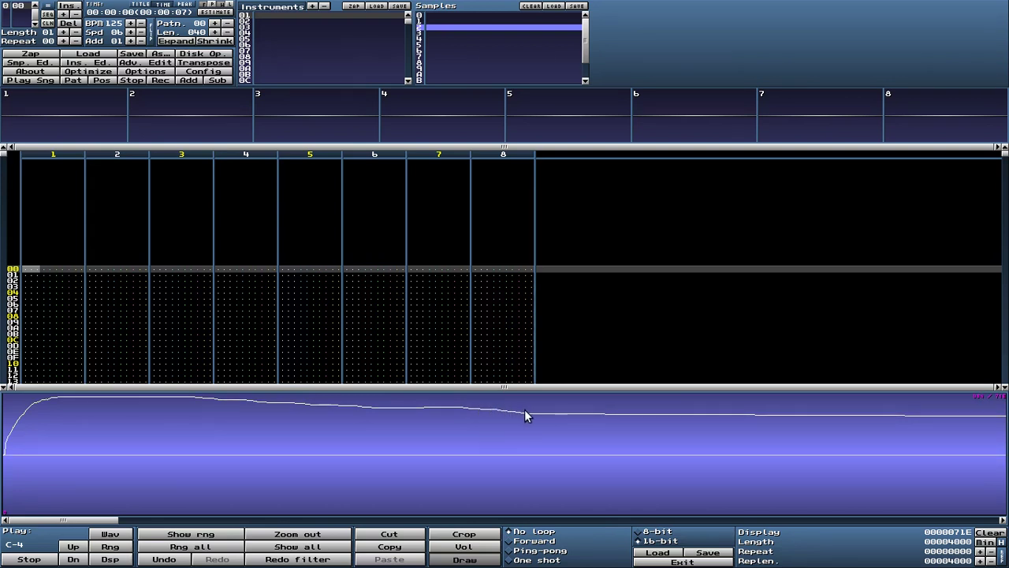
{"action": "left_click", "coordinate": [210, 536]}
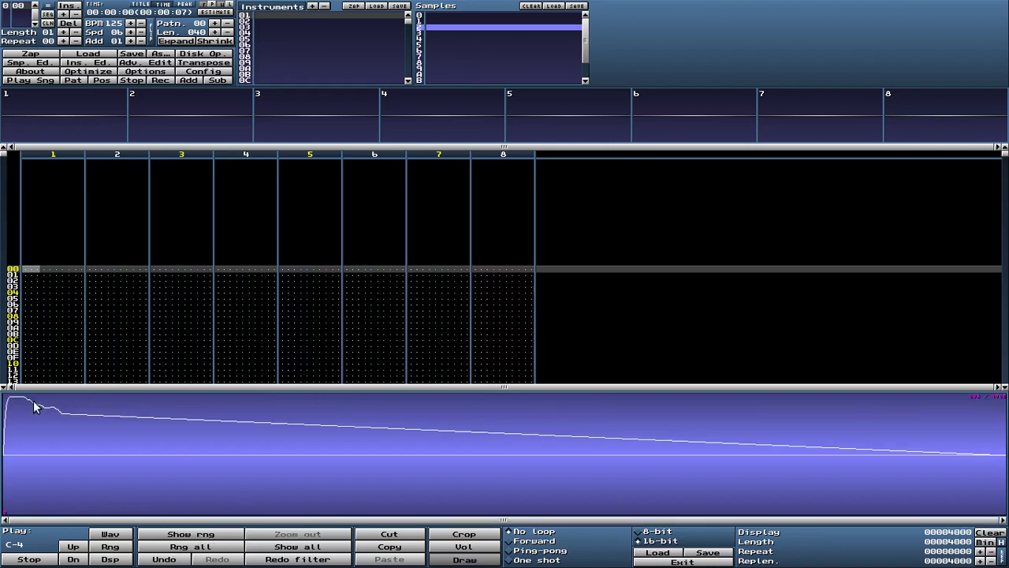
{"action": "mouse_move", "coordinate": [33, 405]}
{"action": "left_mouse_down"}
{"action": "mouse_move", "coordinate": [81, 413]}
{"action": "mouse_move", "coordinate": [26, 398]}
{"action": "mouse_move", "coordinate": [86, 411]}
{"action": "left_mouse_up"}
- Select the whole slot 1 triangle and create a new 16-bit, 4000-sample sample in an empty slot
{"action": "left_click", "coordinate": [442, 22]}
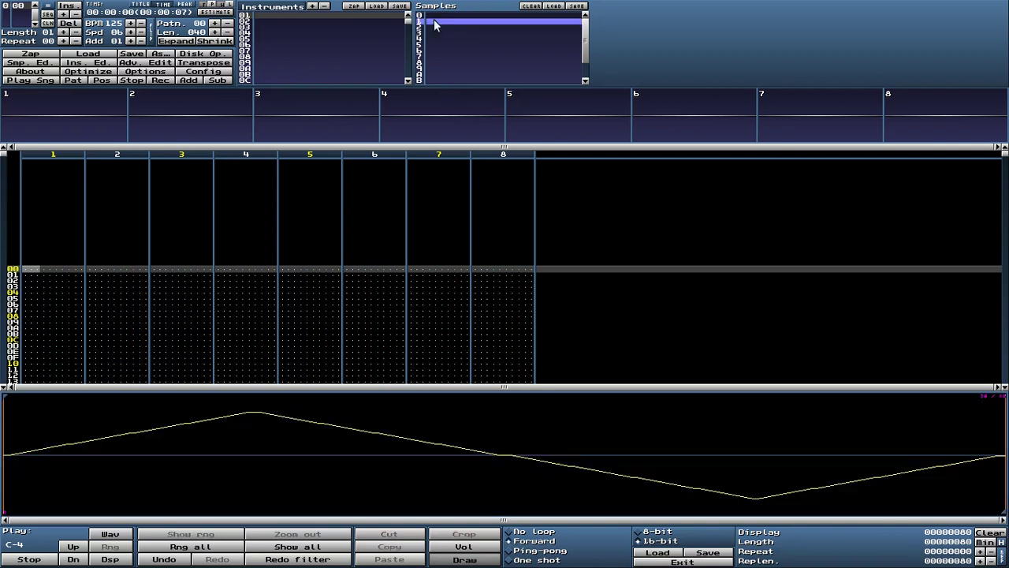
{"action": "left_click", "coordinate": [191, 546]}
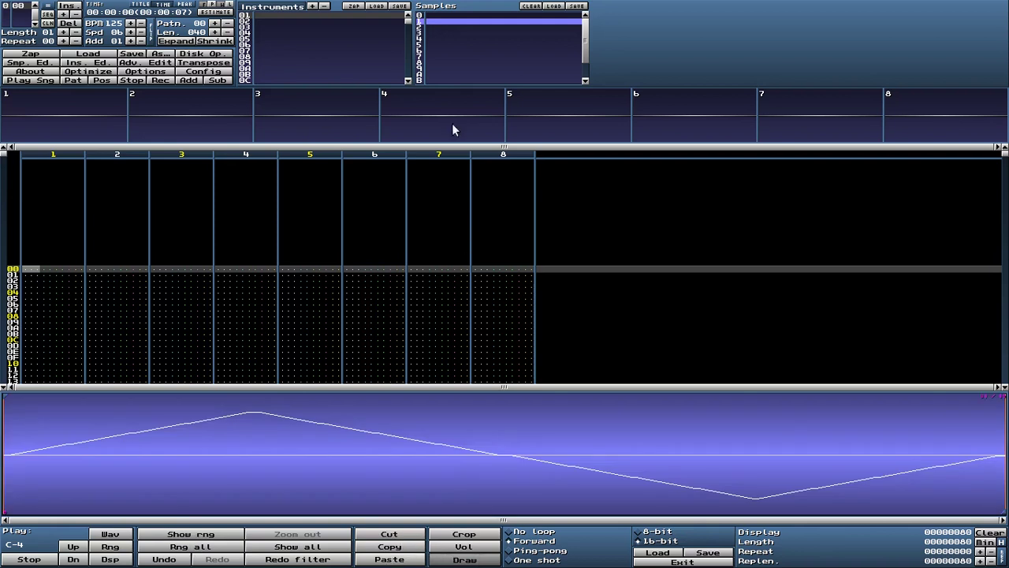
{"action": "left_click", "coordinate": [439, 34]}
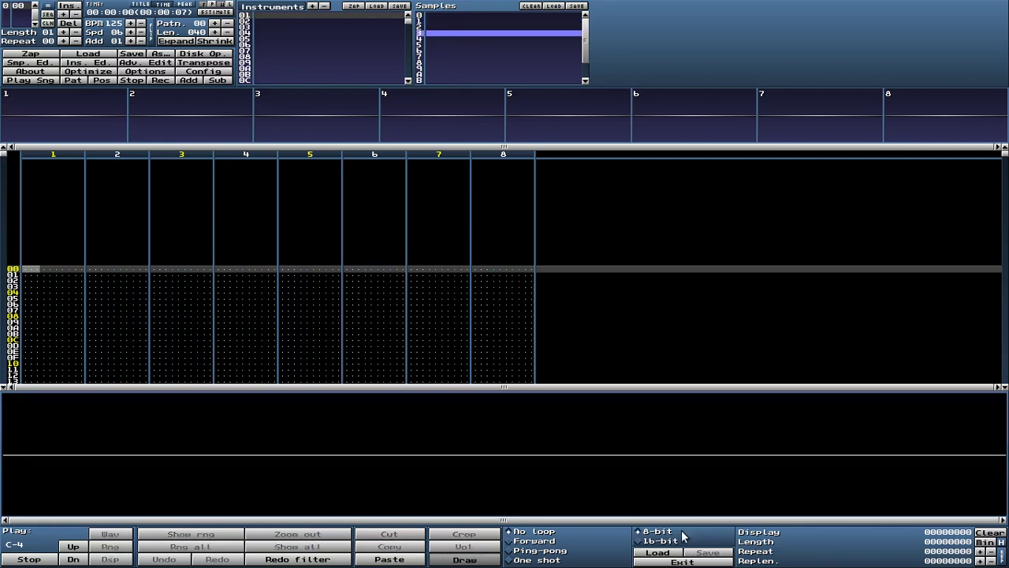
{"action": "left_click", "coordinate": [647, 541]}
{"action": "right_click", "coordinate": [416, 427]}
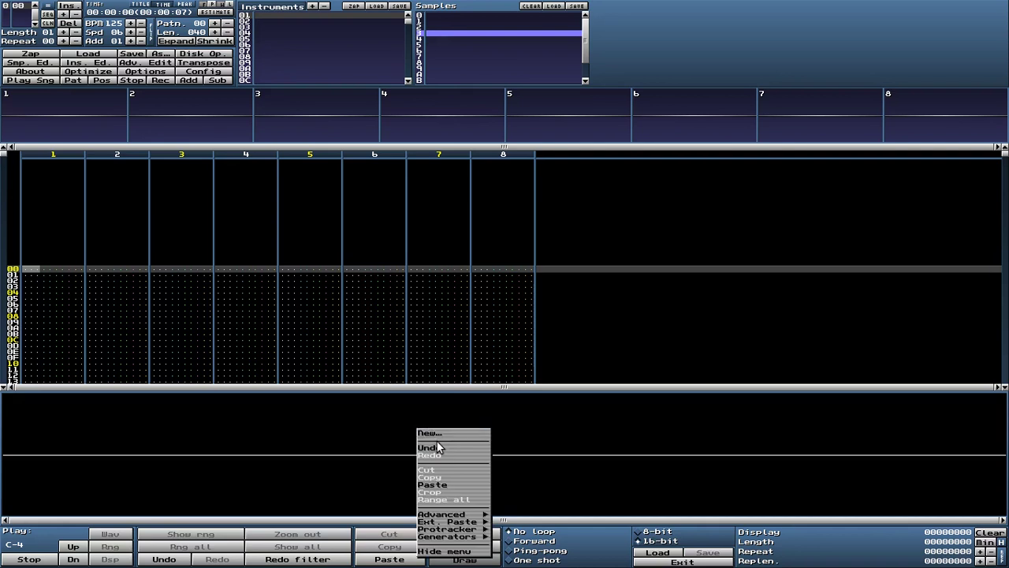
{"action": "left_click", "coordinate": [430, 433]}
{"action": "left_click", "coordinate": [481, 307]}
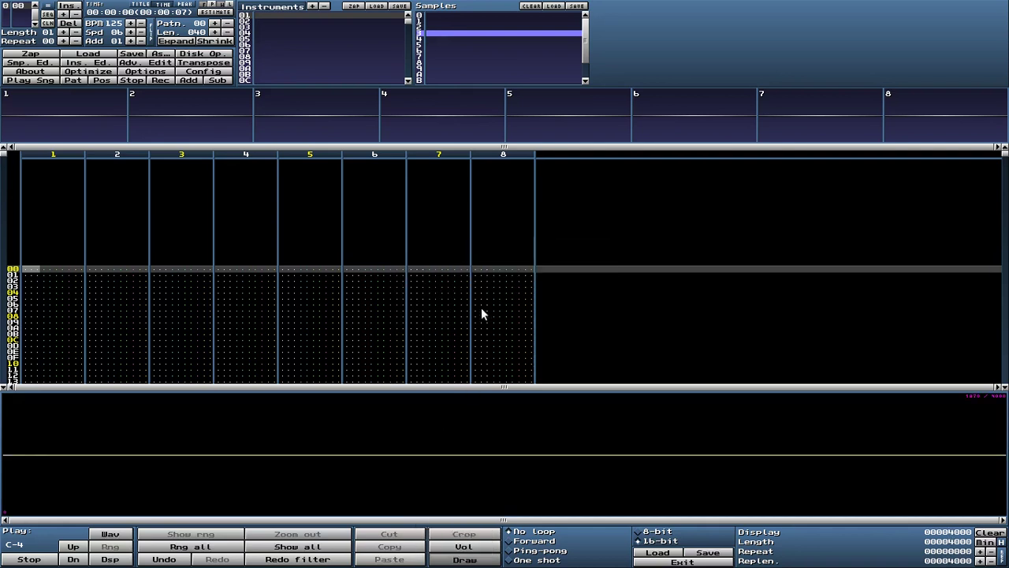
- Phase-modulate the copied triangle into the new sample and play it
{"action": "right_click", "coordinate": [416, 416]}
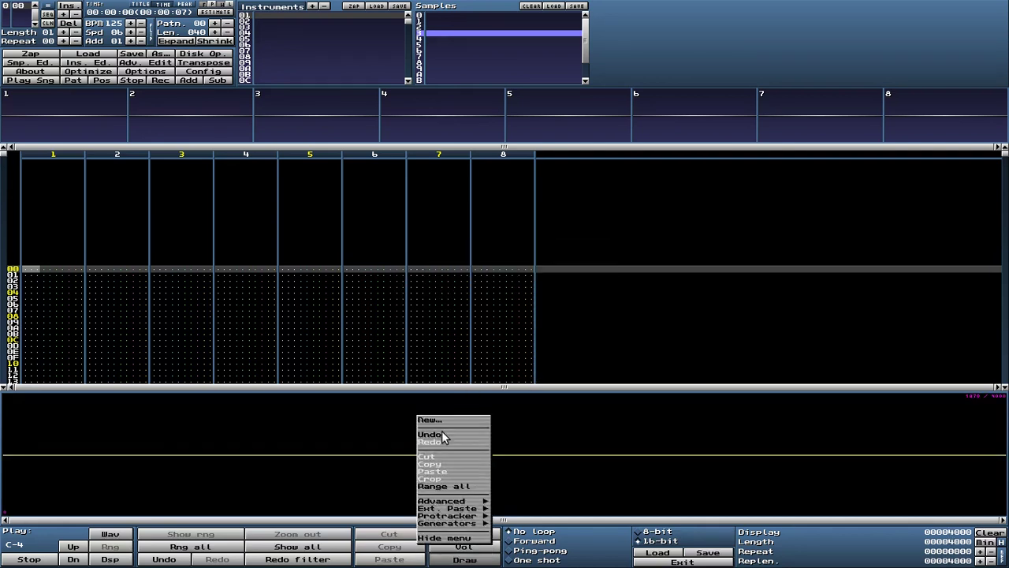
{"action": "mouse_move", "coordinate": [462, 511]}
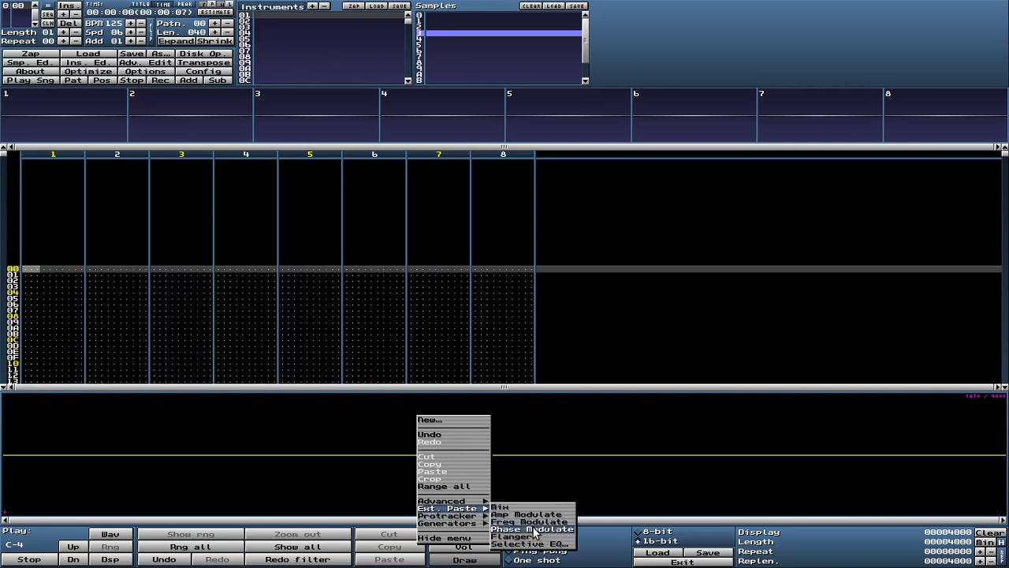
{"action": "left_click", "coordinate": [534, 528]}
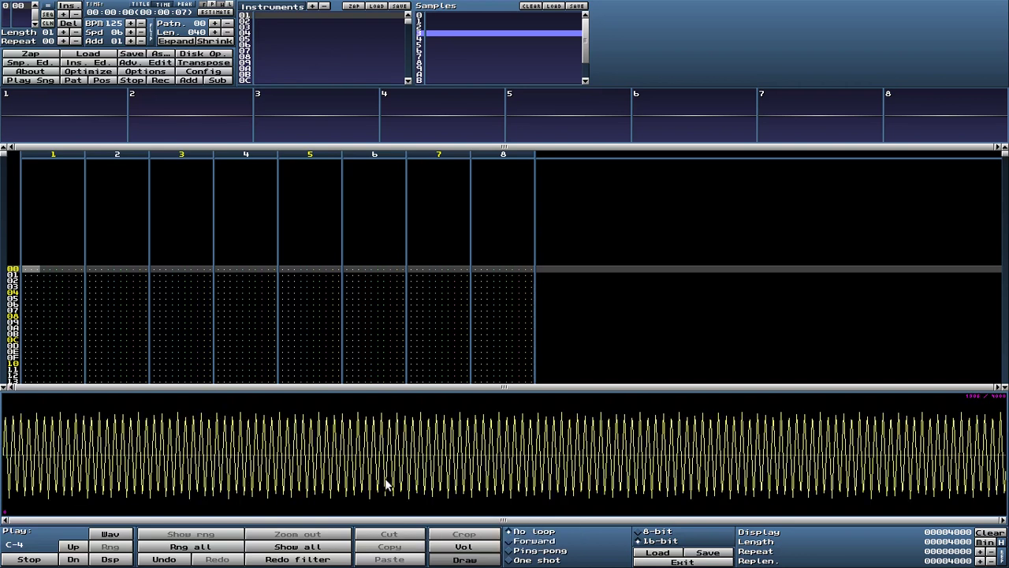
{"action": "left_click", "coordinate": [113, 535]}
{"action": "left_click", "coordinate": [438, 26]}
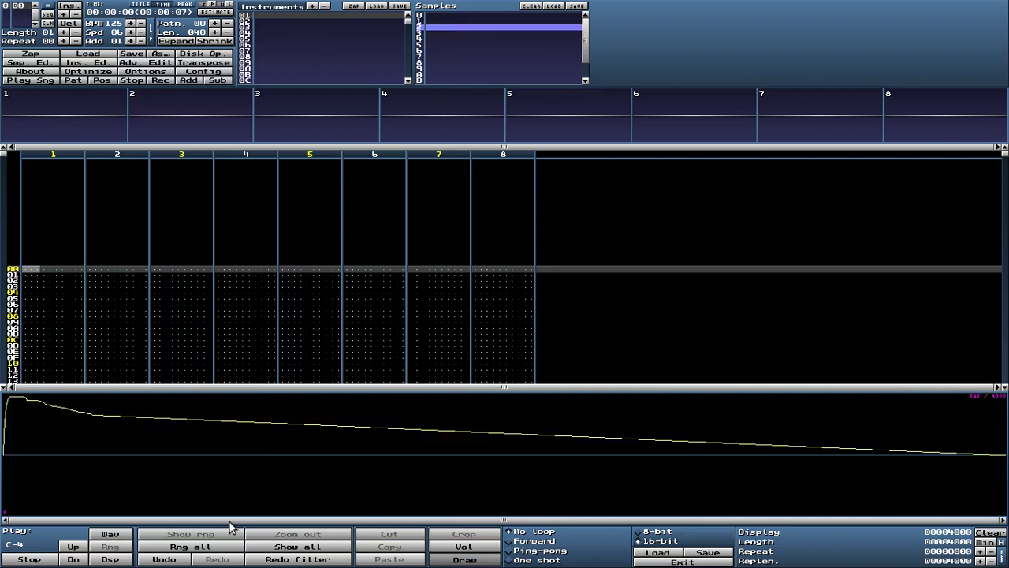
- Copy the whole envelope, amplitude-modulate slot 3's oscillation with it, and play the result
{"action": "left_click", "coordinate": [178, 546]}
{"action": "left_click", "coordinate": [396, 549]}
{"action": "left_click", "coordinate": [433, 34]}
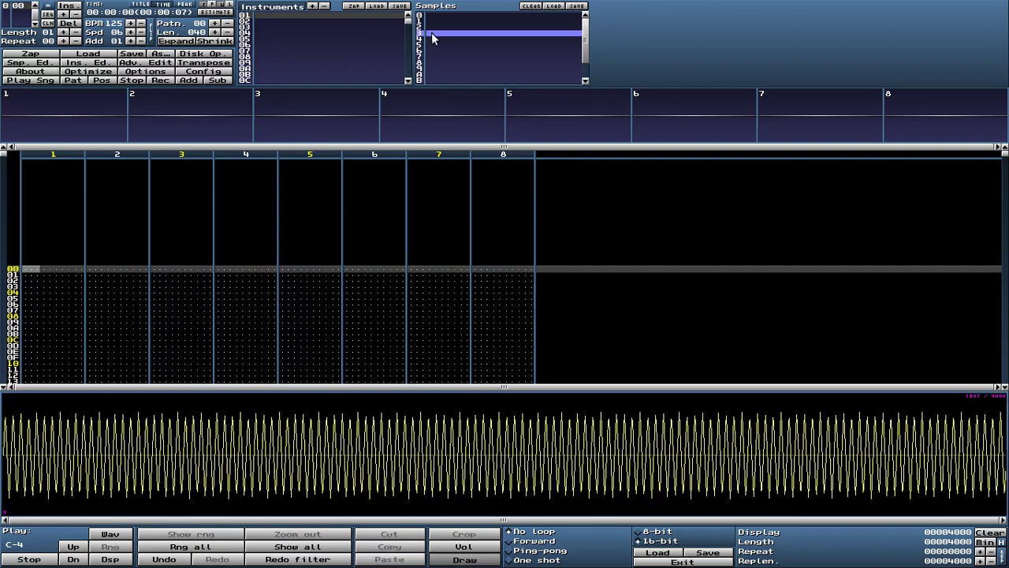
{"action": "right_click", "coordinate": [486, 416]}
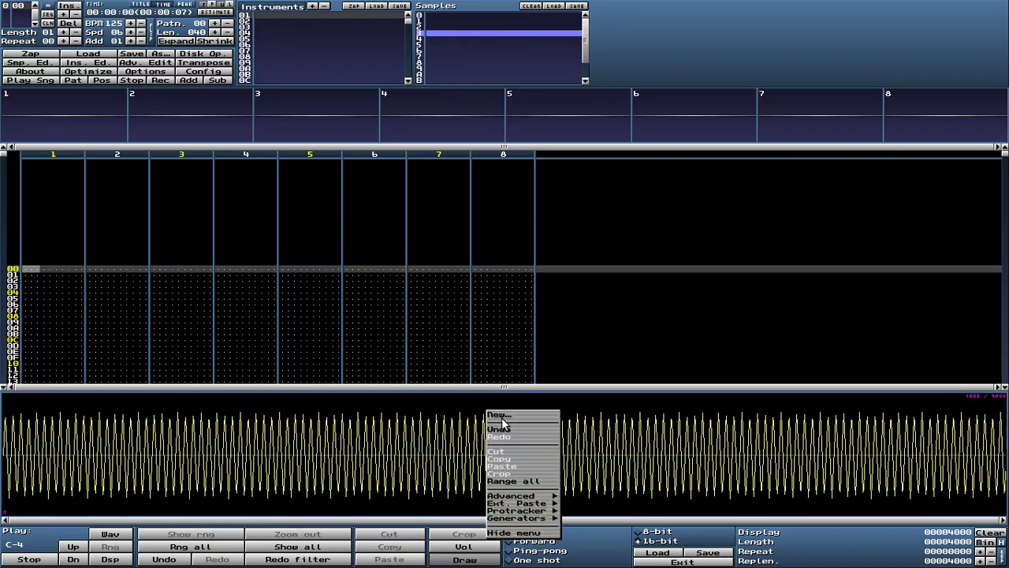
{"action": "mouse_move", "coordinate": [544, 503]}
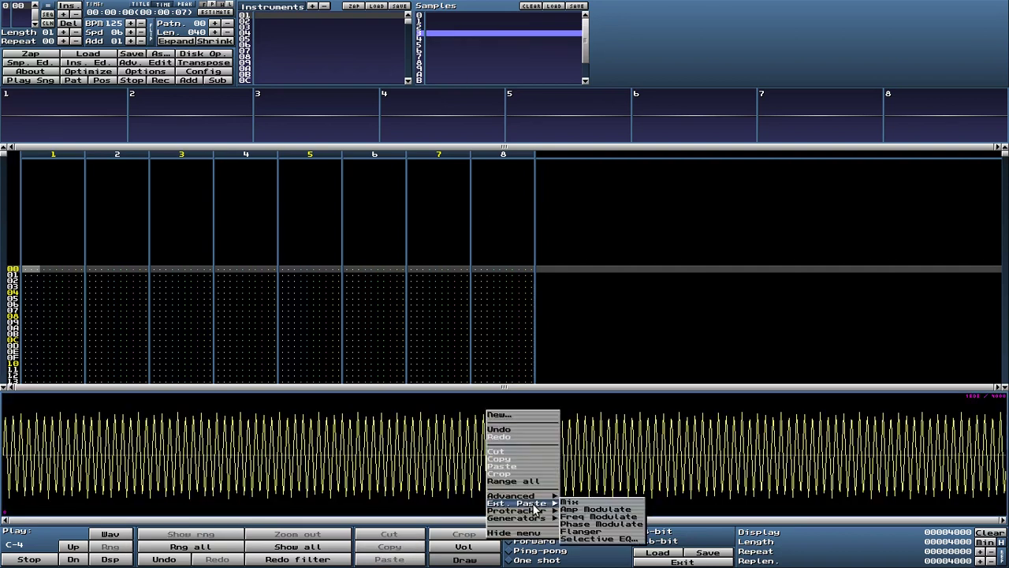
{"action": "left_click", "coordinate": [584, 510]}
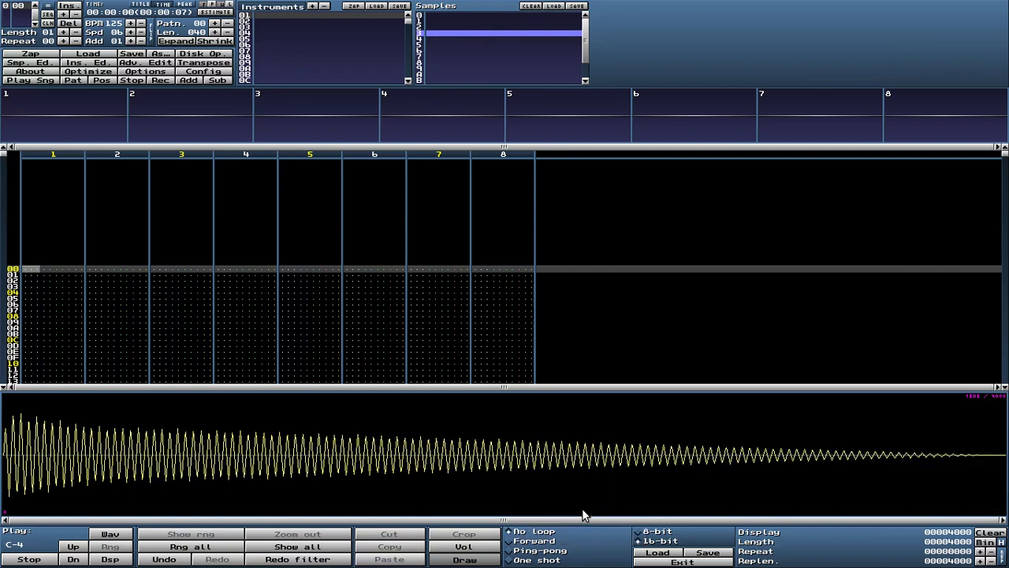
{"action": "left_click", "coordinate": [117, 536]}
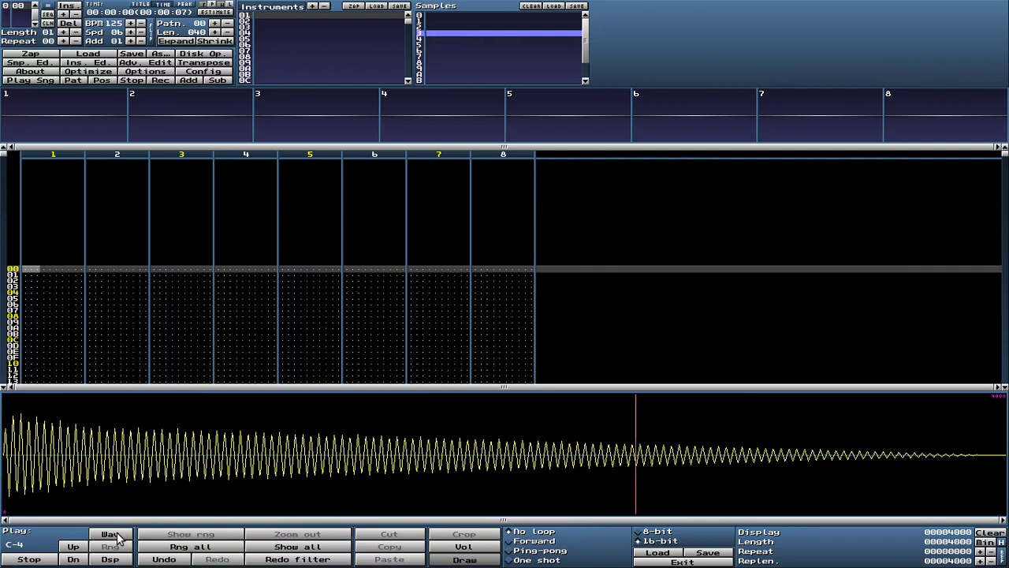
{"action": "left_click", "coordinate": [123, 536]}
{"action": "left_click", "coordinate": [126, 536]}
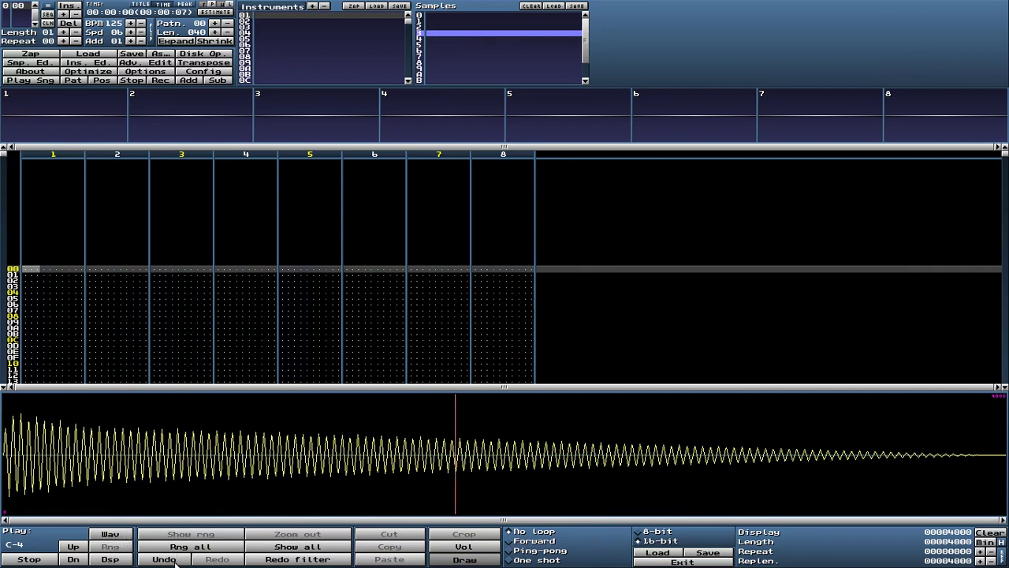
- Play the sample once more, then undo the amplitude and phase modulations
{"action": "left_click", "coordinate": [110, 534]}
{"action": "left_click", "coordinate": [165, 559]}
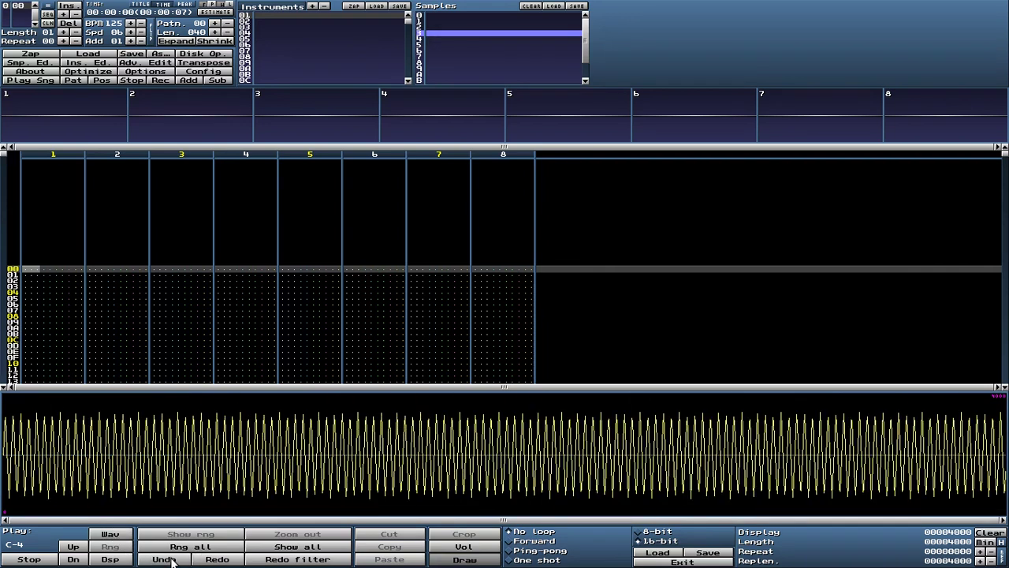
{"action": "left_click", "coordinate": [172, 559]}
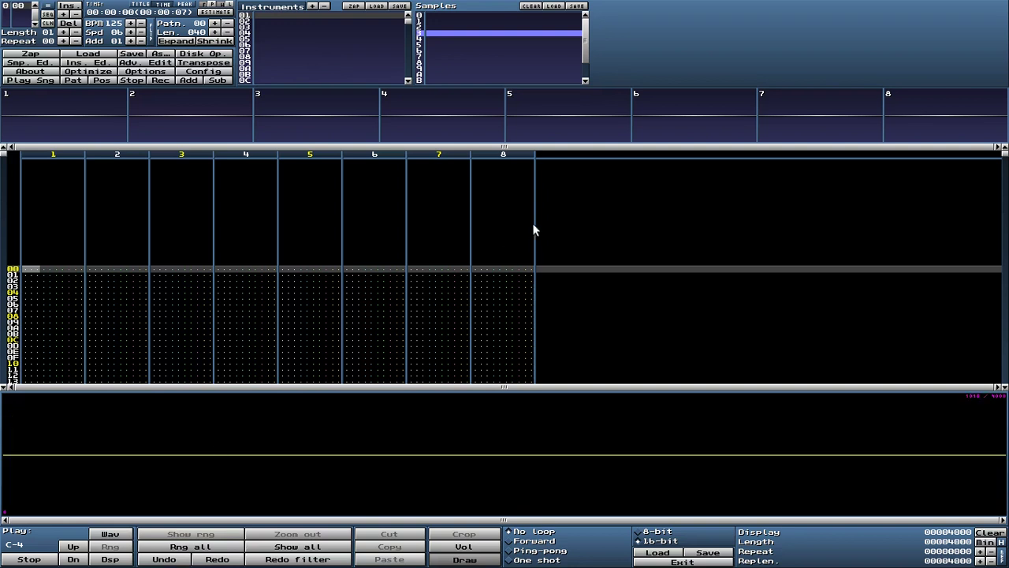
- Paste the whole envelope over the full range of the silent working sample
{"action": "left_click", "coordinate": [441, 27]}
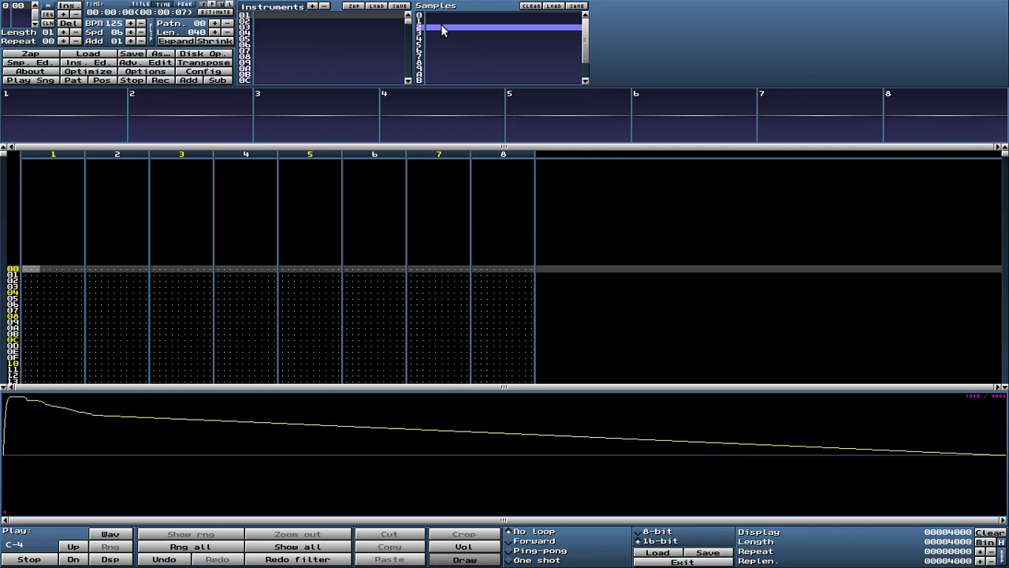
{"action": "left_click", "coordinate": [198, 546]}
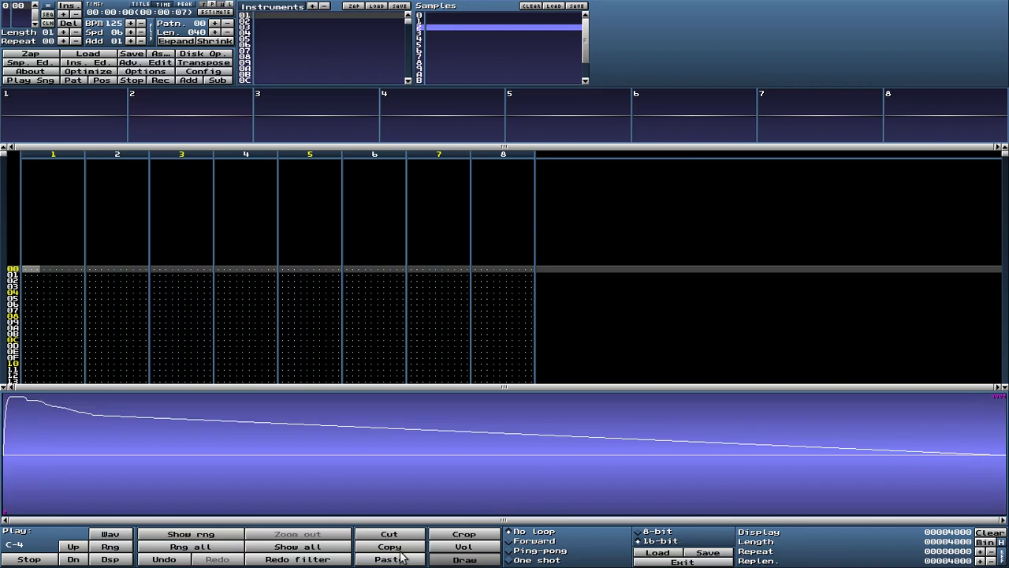
{"action": "left_click", "coordinate": [439, 34]}
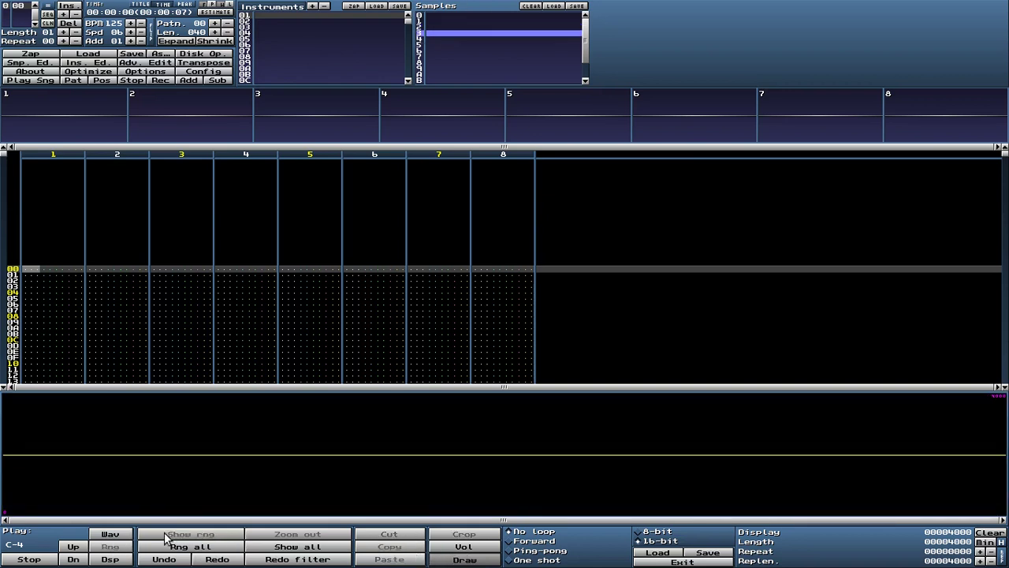
{"action": "left_click", "coordinate": [473, 559]}
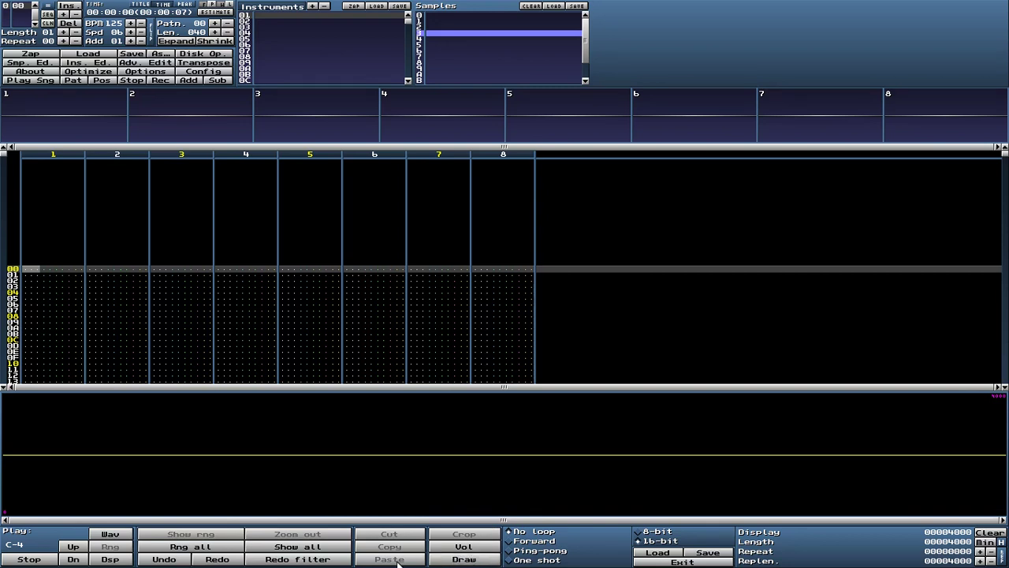
{"action": "left_click", "coordinate": [175, 547]}
{"action": "left_click", "coordinate": [385, 559]}
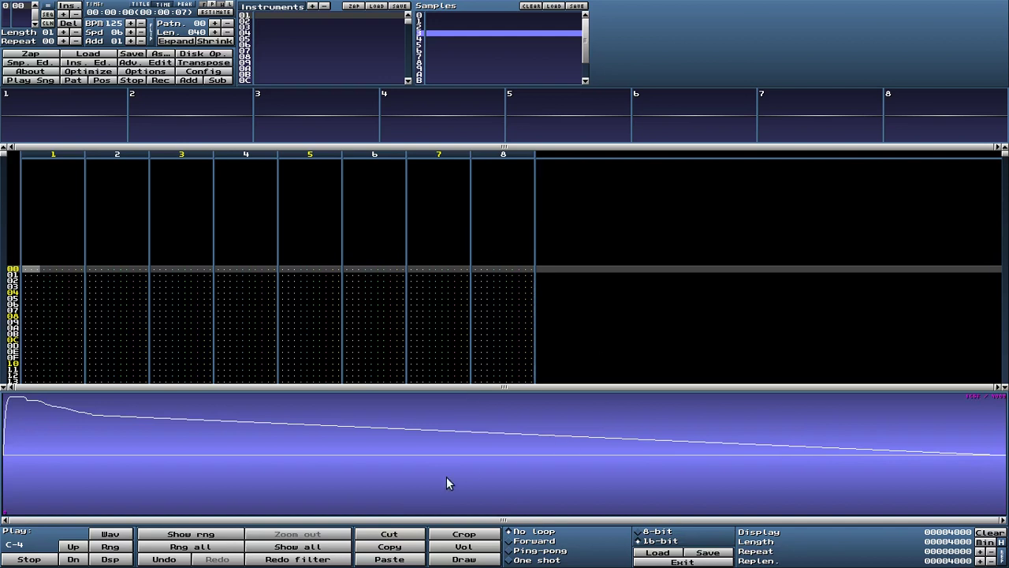
- Copy the whole triangle wave from slot 1 and return to the envelope-copy slot
{"action": "left_click", "coordinate": [432, 22]}
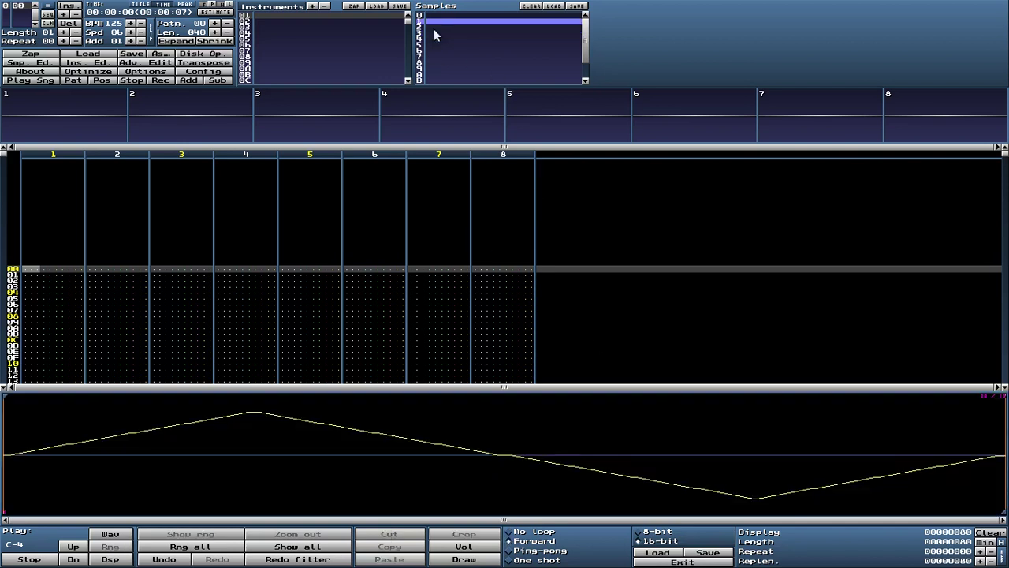
{"action": "left_click", "coordinate": [181, 548]}
{"action": "left_click", "coordinate": [385, 546]}
{"action": "left_click", "coordinate": [449, 27]}
{"action": "left_click", "coordinate": [446, 33]}
- Mix the copied triangle into the envelope copy via Ext. Paste and play it twice
{"action": "right_click", "coordinate": [420, 428]}
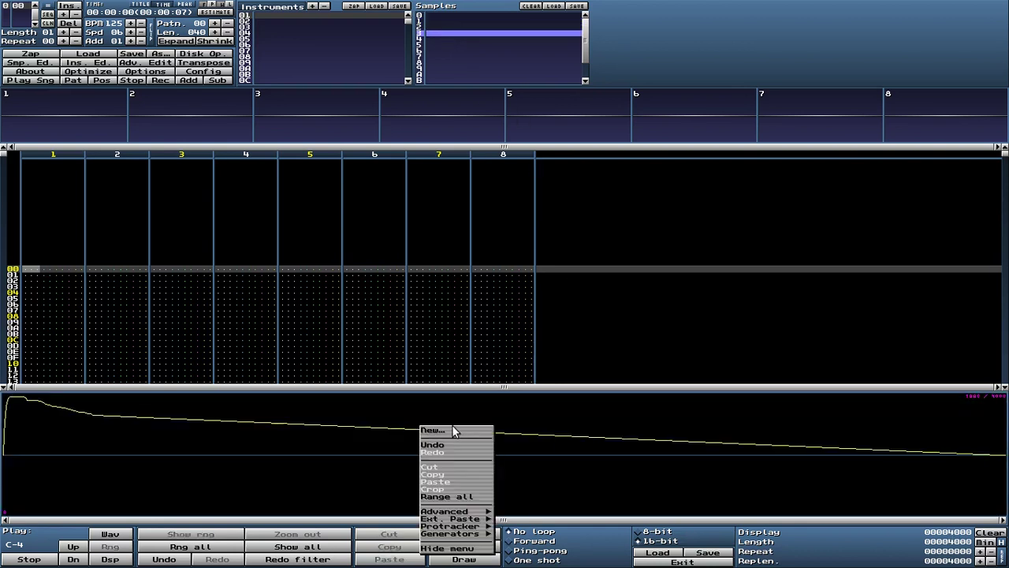
{"action": "mouse_move", "coordinate": [453, 518]}
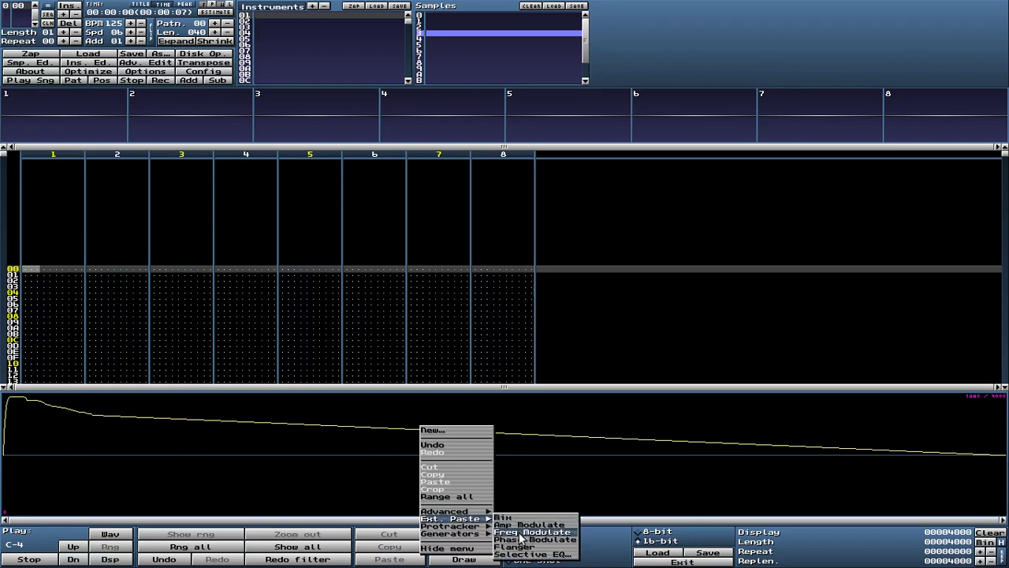
{"action": "left_click", "coordinate": [510, 519]}
{"action": "left_click", "coordinate": [111, 535]}
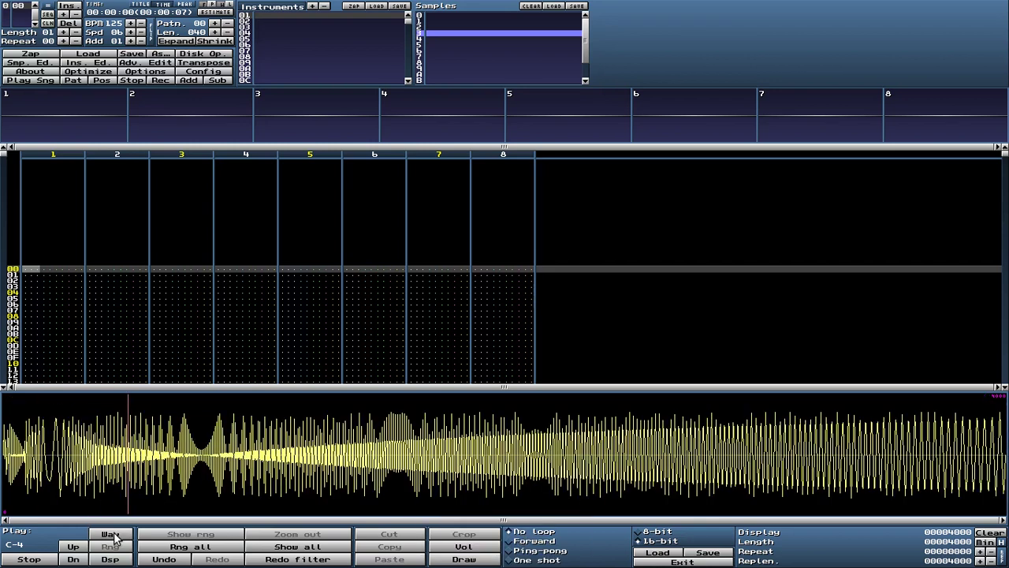
{"action": "left_click", "coordinate": [112, 535]}
{"action": "left_click", "coordinate": [164, 559]}
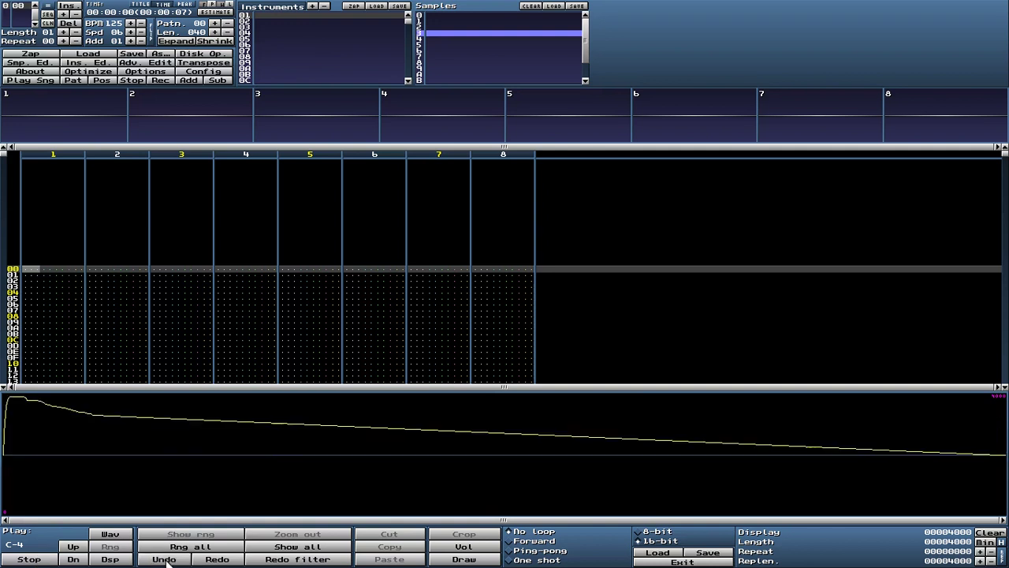
{"action": "right_click", "coordinate": [256, 438]}
{"action": "mouse_move", "coordinate": [299, 532]}
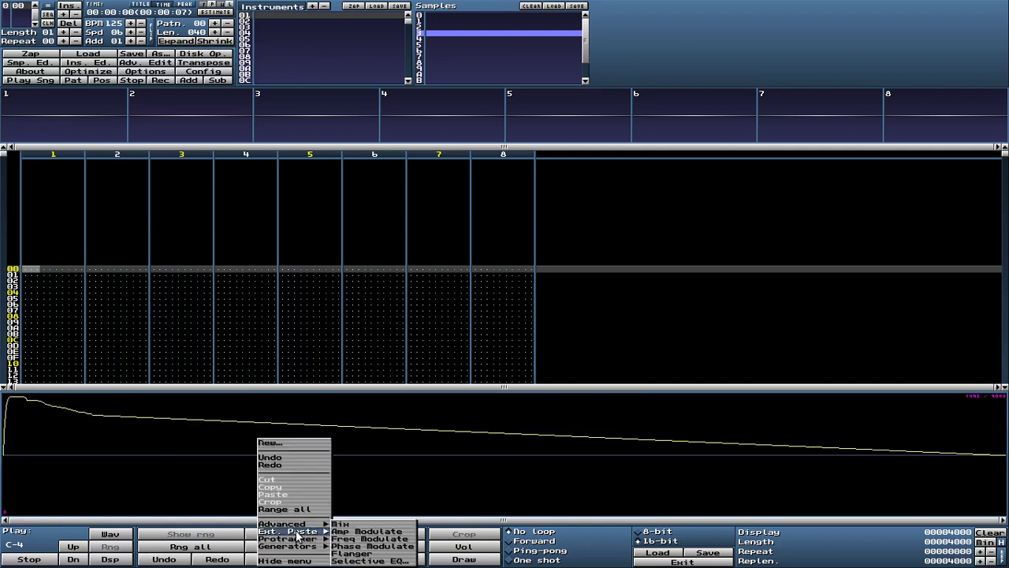
{"action": "left_click", "coordinate": [372, 545]}
{"action": "left_click", "coordinate": [110, 535]}
{"action": "left_click", "coordinate": [110, 534]}
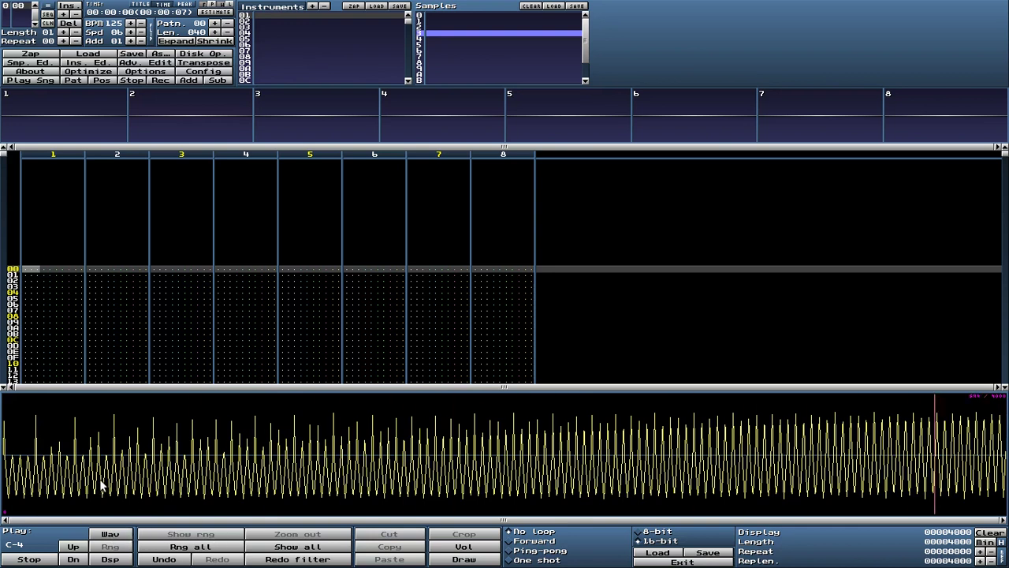
{"action": "left_click_drag", "start_coordinate": [100, 478], "coordinate": [2, 478]}
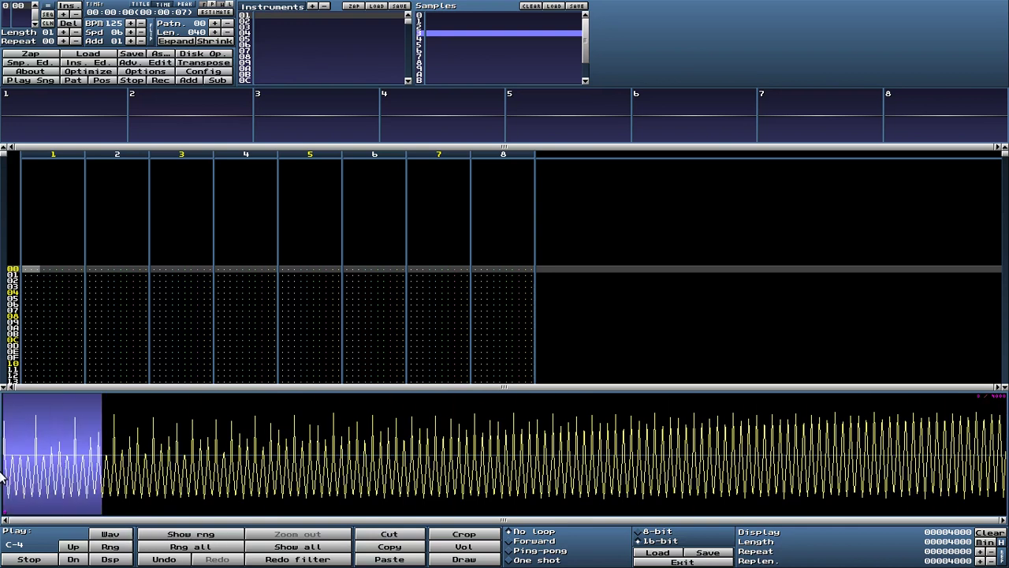
{"action": "left_click", "coordinate": [214, 535]}
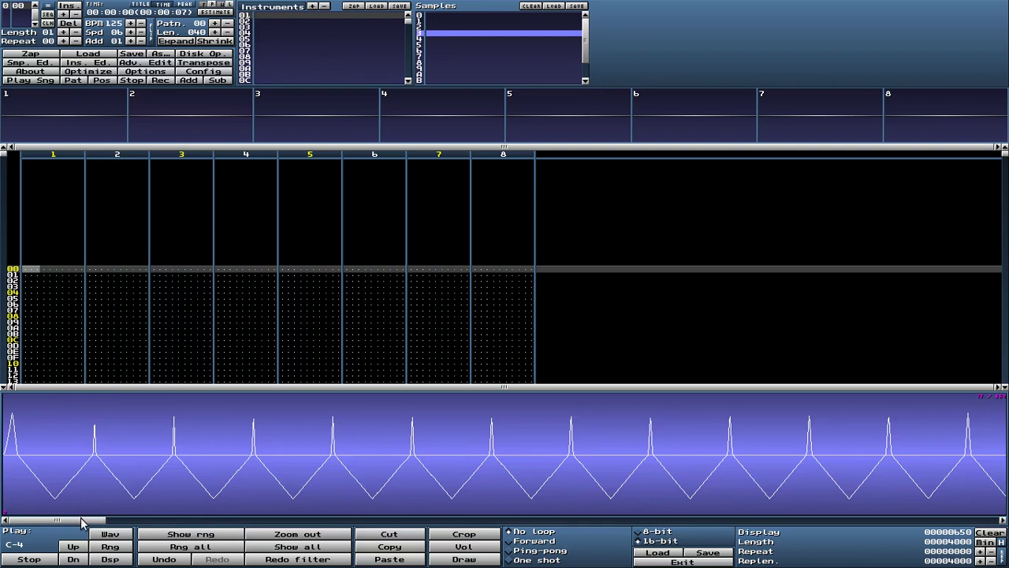
{"action": "mouse_move", "coordinate": [80, 521]}
{"action": "left_mouse_down"}
{"action": "mouse_move", "coordinate": [977, 518]}
{"action": "mouse_move", "coordinate": [69, 526]}
{"action": "left_mouse_up"}
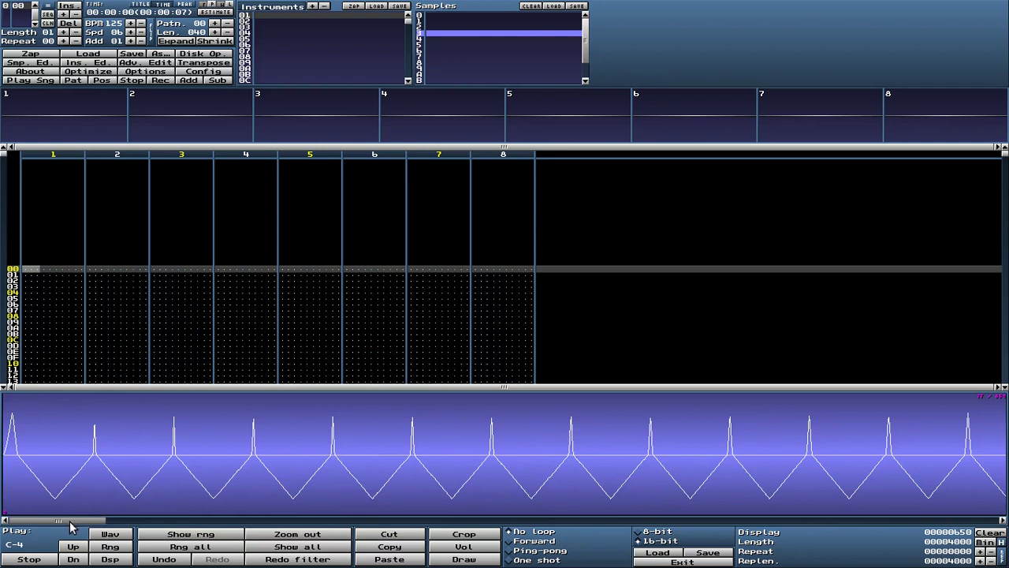
{"action": "left_click", "coordinate": [186, 536]}
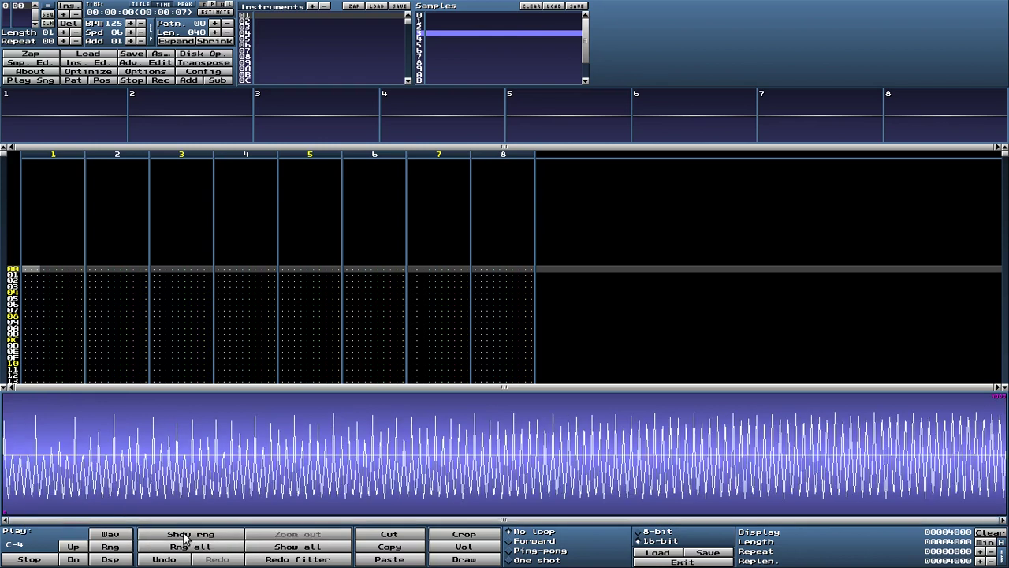
- Copy the whole decay envelope and amplitude-modulate the dense waveform with it
{"action": "left_click", "coordinate": [200, 503]}
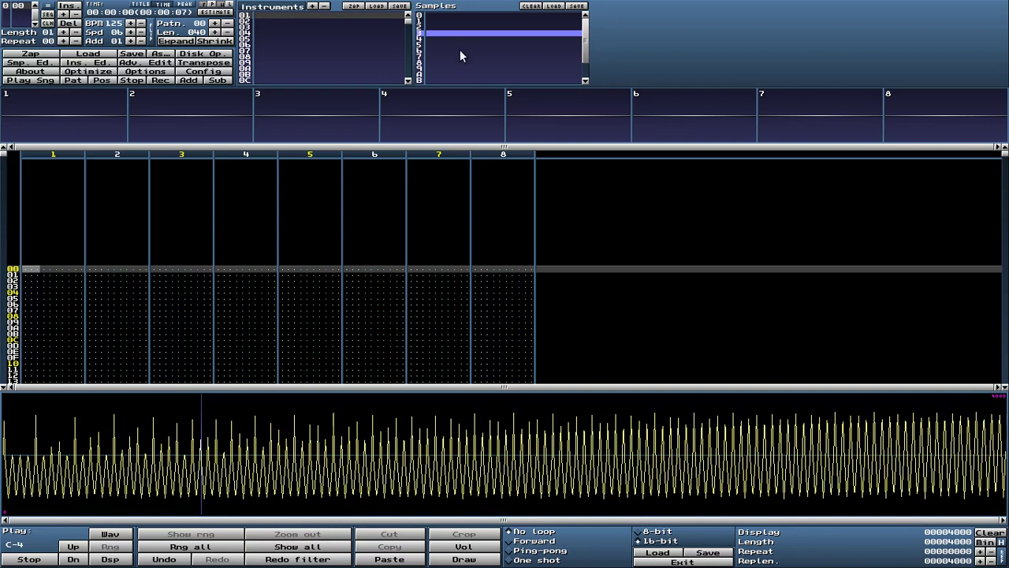
{"action": "left_click", "coordinate": [439, 28]}
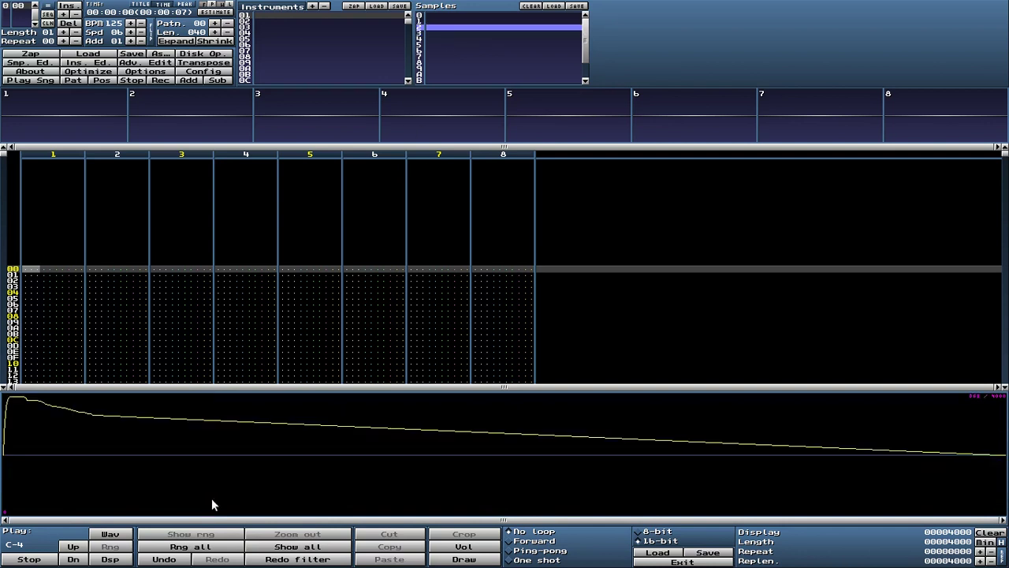
{"action": "left_click", "coordinate": [179, 548]}
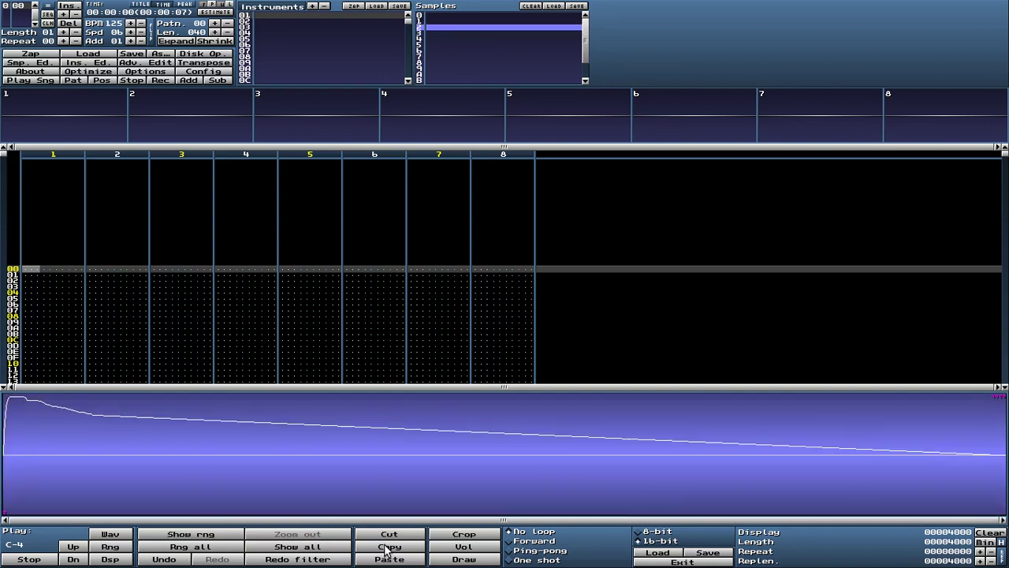
{"action": "left_click", "coordinate": [448, 33]}
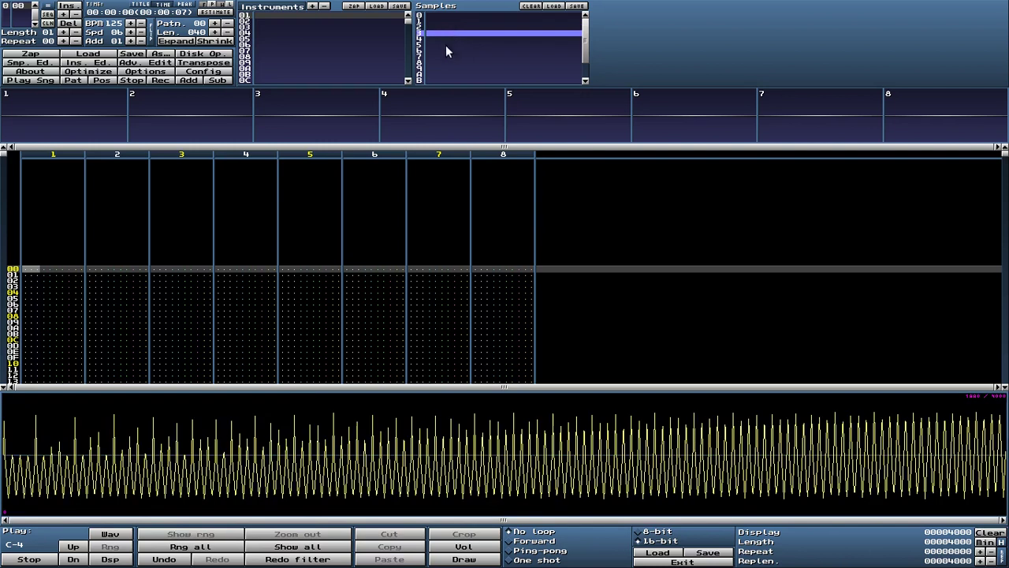
{"action": "right_click", "coordinate": [248, 413]}
{"action": "mouse_move", "coordinate": [285, 512]}
{"action": "mouse_move", "coordinate": [274, 495]}
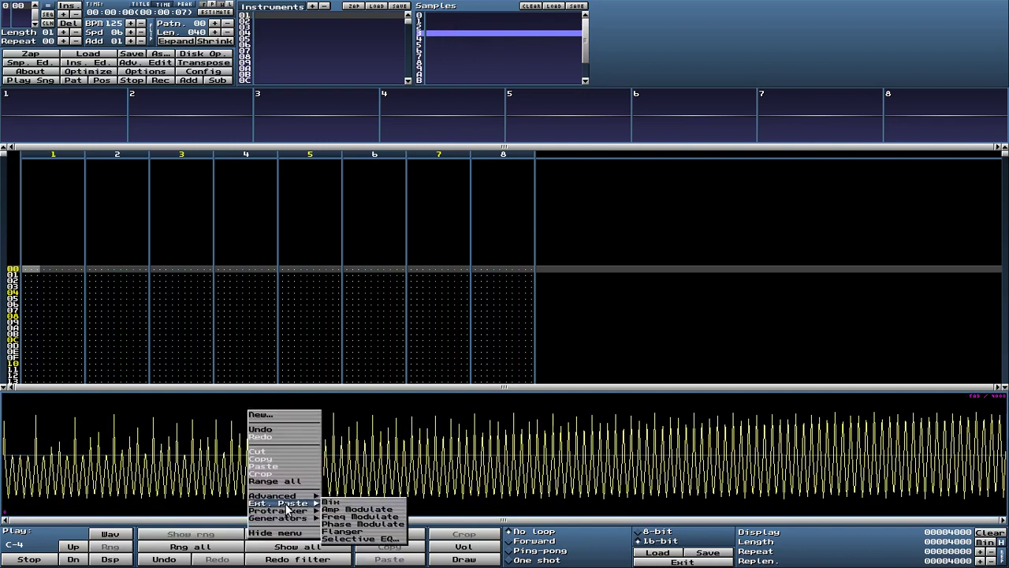
{"action": "left_click", "coordinate": [338, 507]}
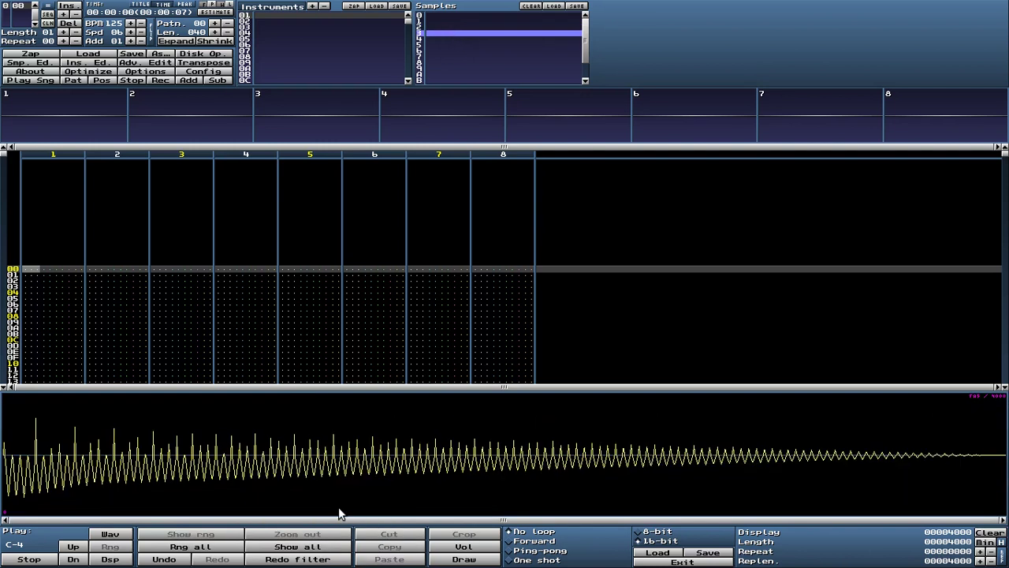
- Play the faded waveform three times to hear the result
{"action": "left_click", "coordinate": [117, 536]}
{"action": "left_click", "coordinate": [117, 536]}
{"action": "left_click", "coordinate": [116, 536]}
- Create a new 16-bit, 16384-sample sample in the next empty slot
{"action": "left_click", "coordinate": [440, 38]}
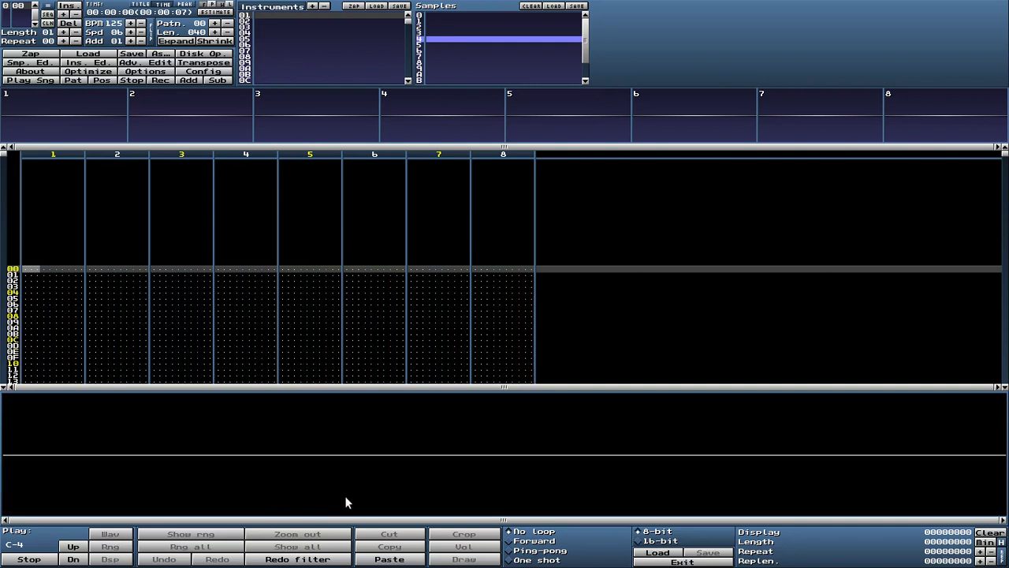
{"action": "left_click", "coordinate": [638, 541]}
{"action": "right_click", "coordinate": [487, 465]}
{"action": "left_click", "coordinate": [485, 442]}
{"action": "left_click", "coordinate": [478, 308]}
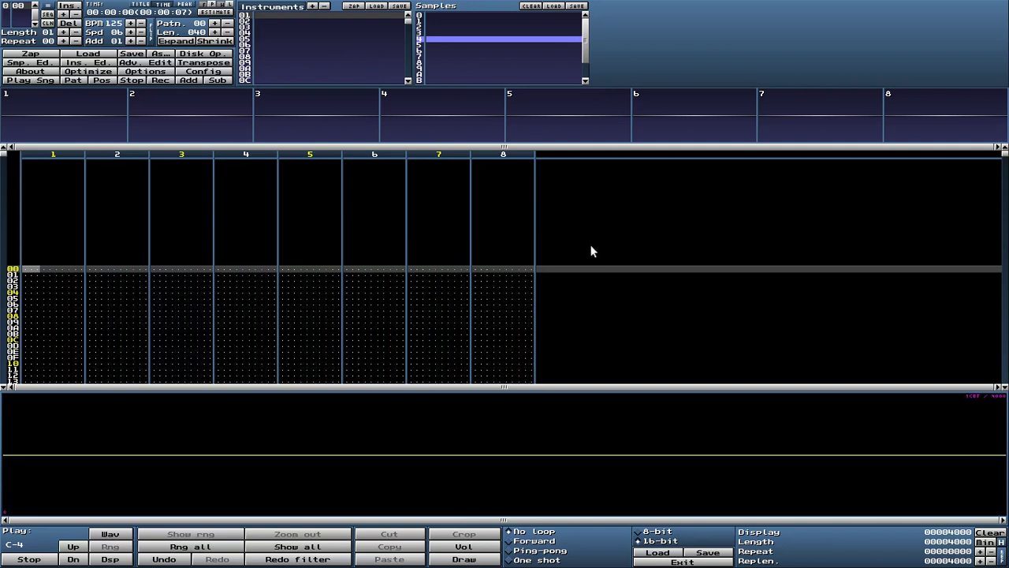
- Select and copy the entire triangle wave, then step back down the sample list
{"action": "left_click", "coordinate": [437, 29]}
{"action": "left_click", "coordinate": [437, 21]}
{"action": "left_click", "coordinate": [203, 547]}
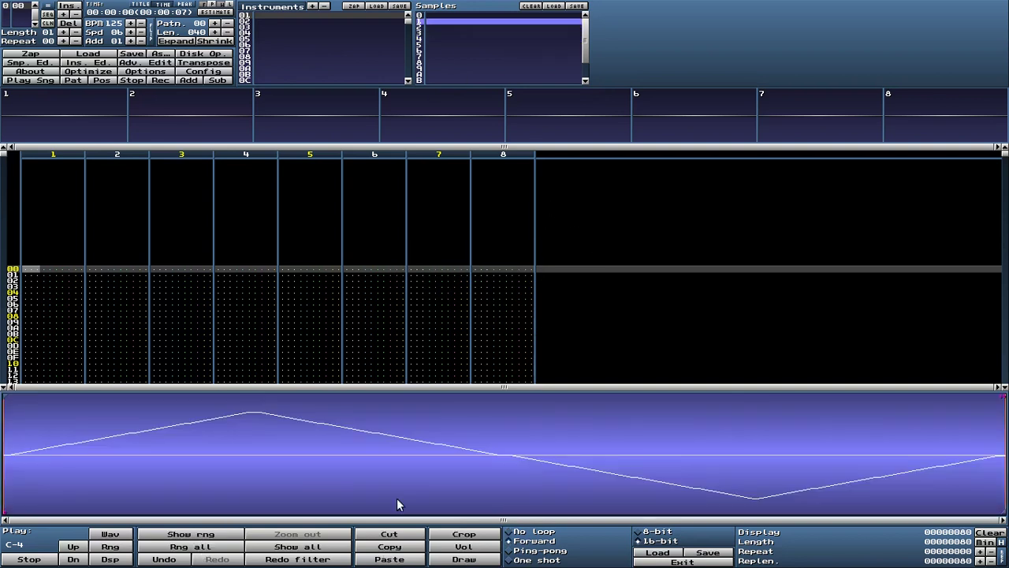
{"action": "left_click", "coordinate": [443, 37]}
{"action": "left_click", "coordinate": [442, 33]}
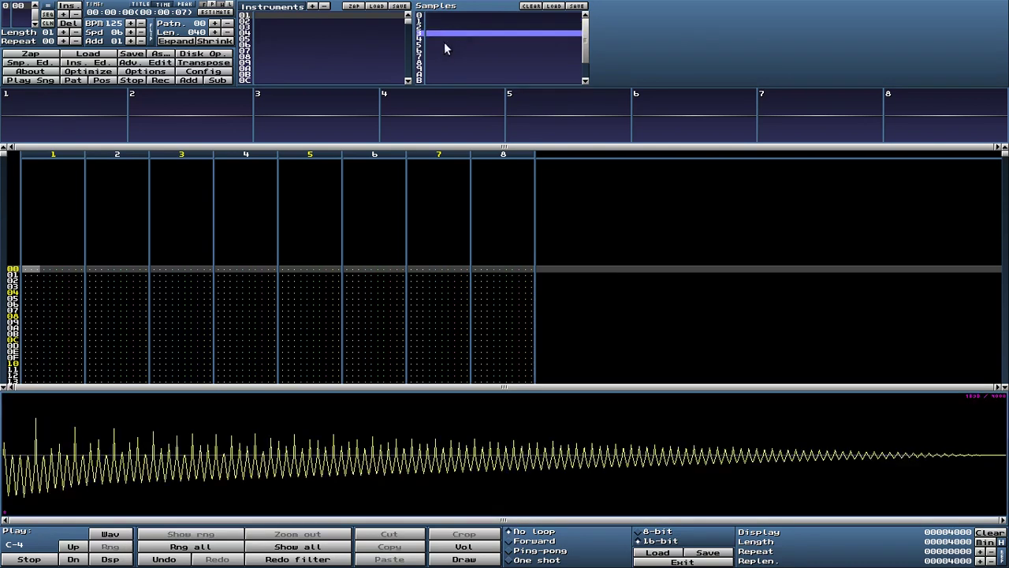
{"action": "left_click", "coordinate": [444, 44]}
{"action": "right_click", "coordinate": [292, 442]}
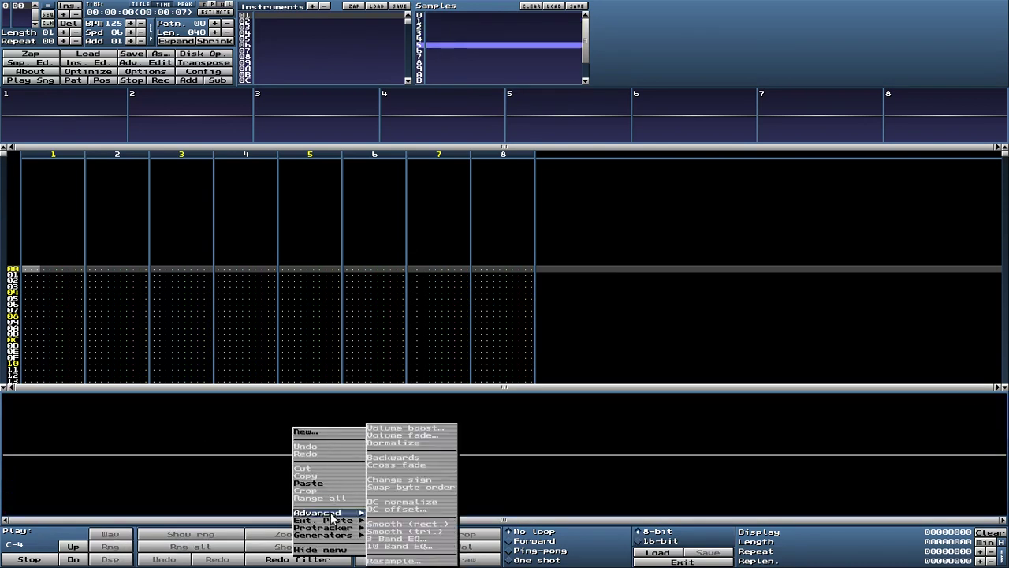
{"action": "mouse_move", "coordinate": [331, 527]}
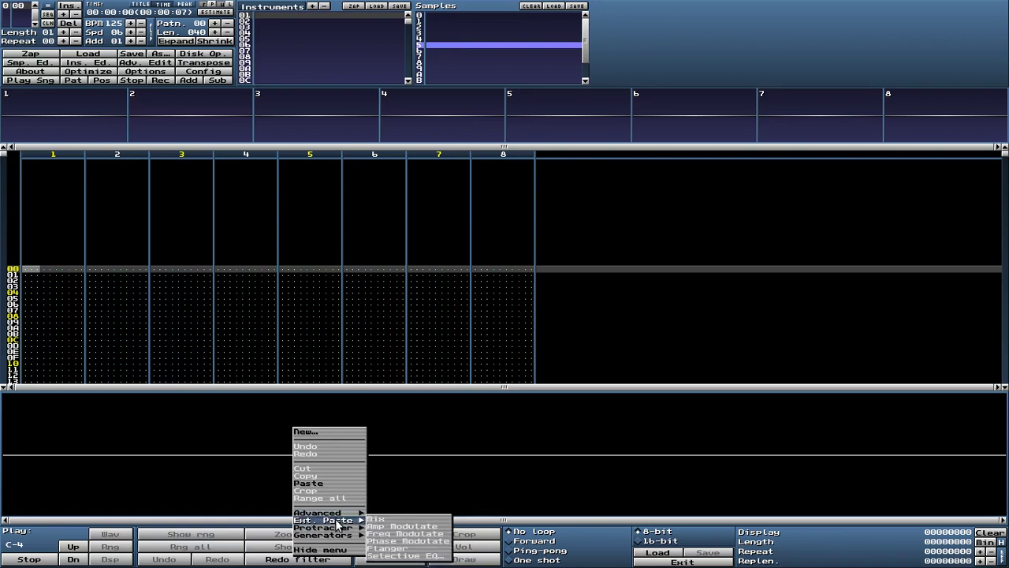
{"action": "left_click", "coordinate": [470, 446]}
- Phase-modulate the new 16384-sample sample with the copied triangle wave
{"action": "left_click", "coordinate": [443, 39]}
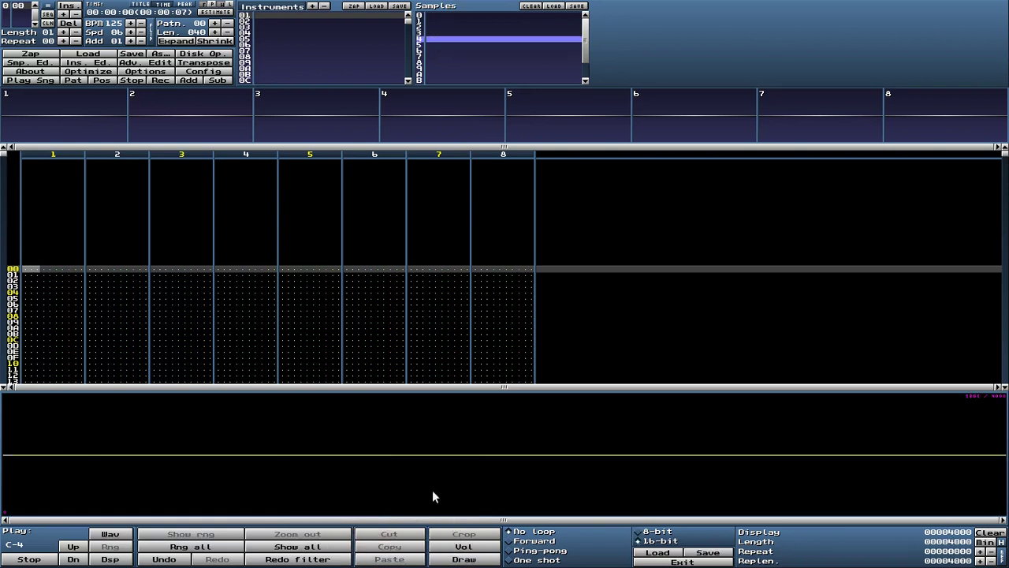
{"action": "right_click", "coordinate": [397, 435]}
{"action": "mouse_move", "coordinate": [447, 539]}
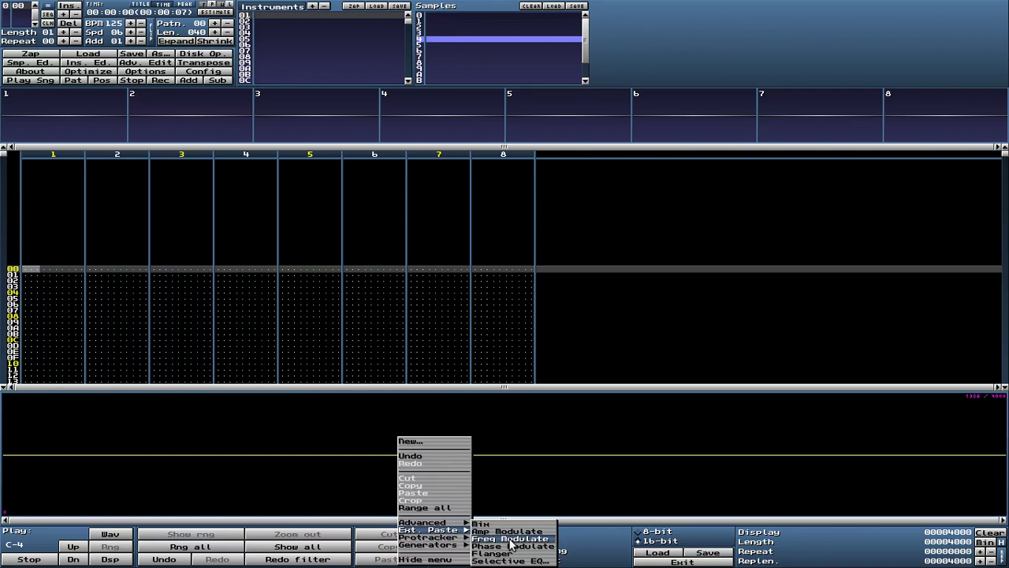
{"action": "left_click", "coordinate": [510, 540]}
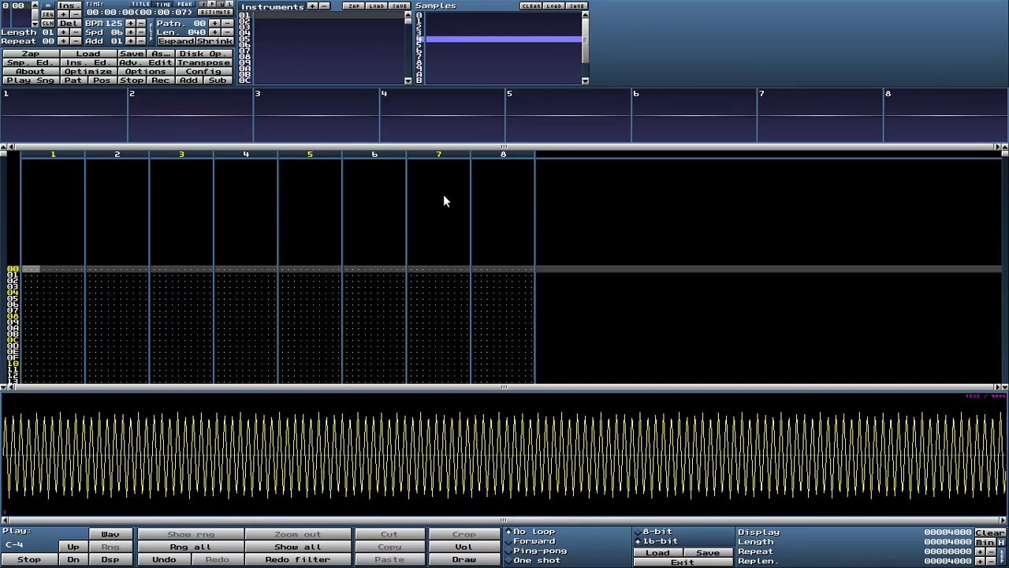
{"action": "left_click", "coordinate": [437, 45]}
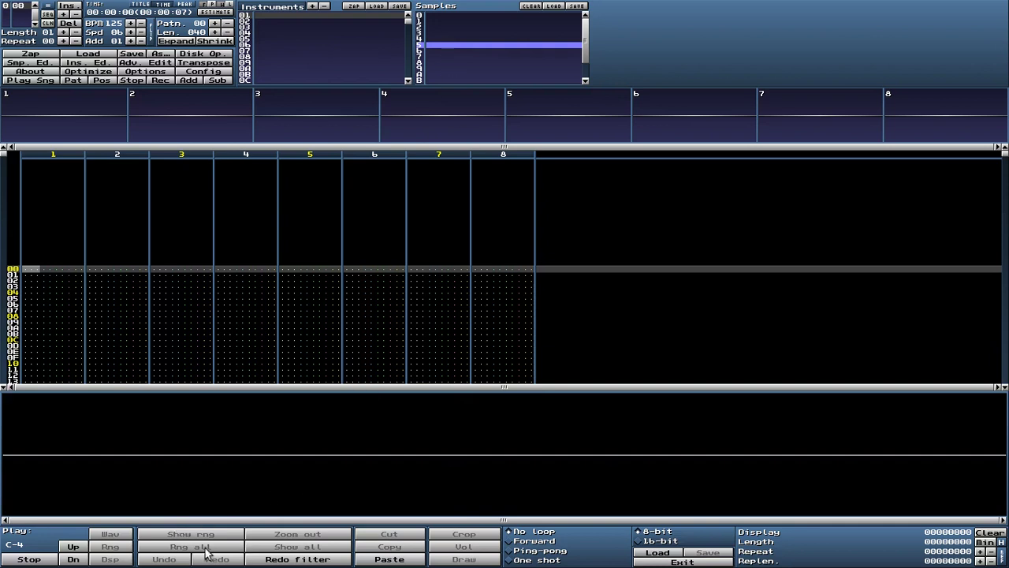
- Create a silent 16-bit, 1024-sample sample and copy all of it
{"action": "left_click", "coordinate": [640, 541]}
{"action": "right_click", "coordinate": [398, 426]}
{"action": "left_click", "coordinate": [411, 430]}
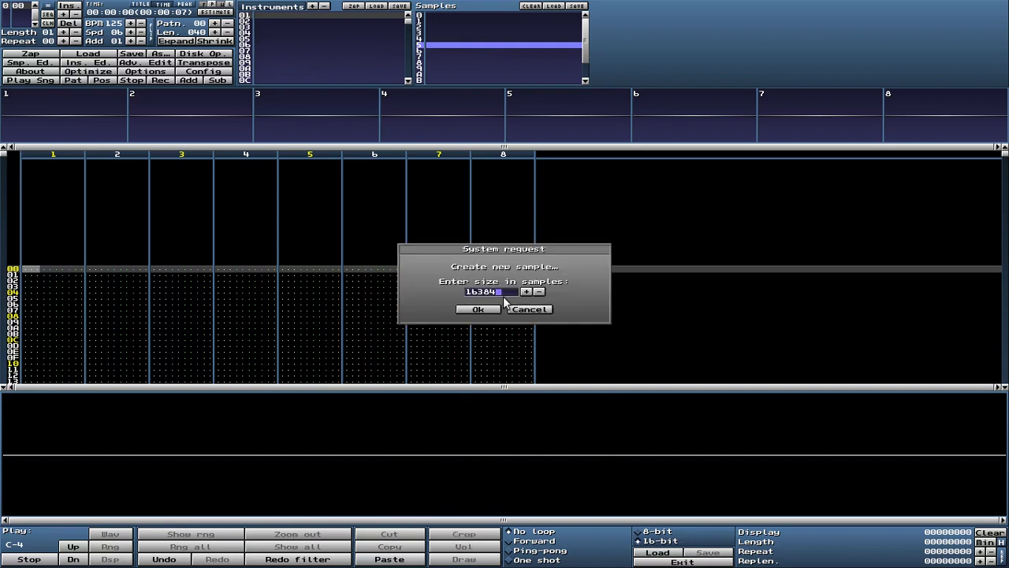
{"action": "key", "text": "BackSpace"}
{"action": "key", "text": "BackSpace"}
{"action": "key", "text": "BackSpace"}
{"action": "key", "text": "BackSpace"}
{"action": "key", "text": "BackSpace"}
{"action": "type", "text": "1024"}
{"action": "left_click", "coordinate": [478, 309]}
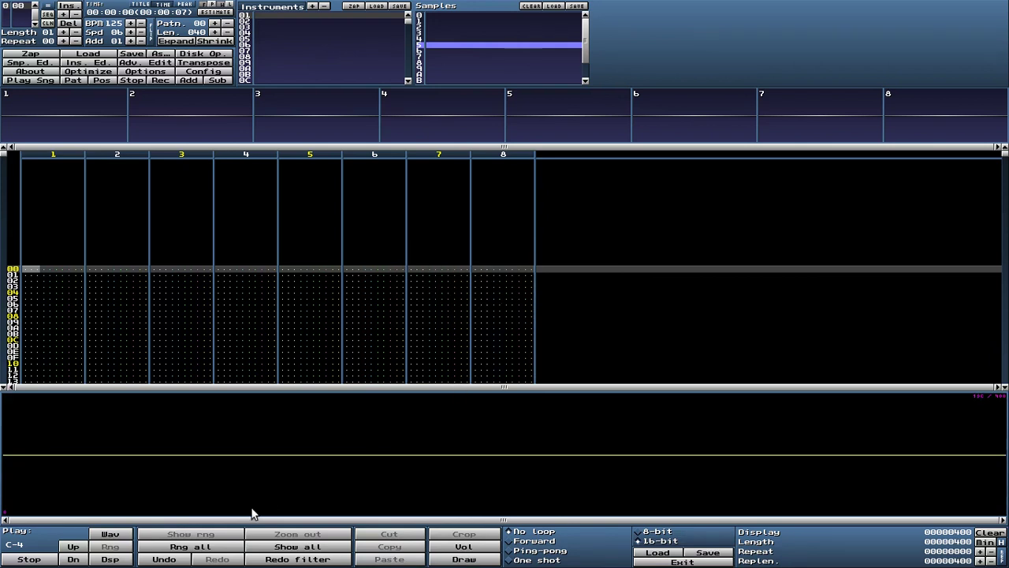
{"action": "left_click", "coordinate": [216, 546]}
{"action": "left_click", "coordinate": [400, 546]}
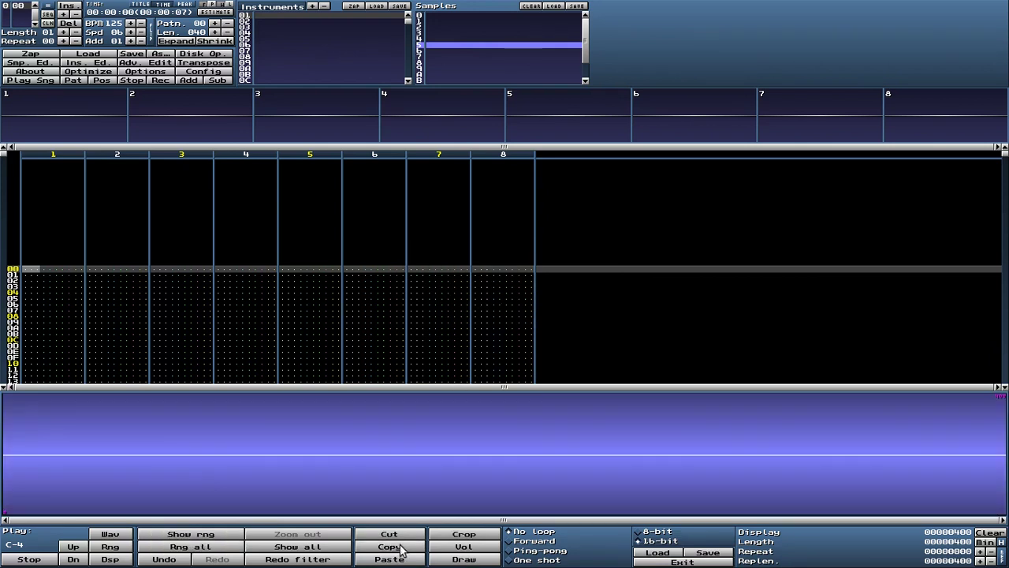
- Return to the phase-modulated sample, play it, and dismiss the editing menu
{"action": "left_click", "coordinate": [438, 37]}
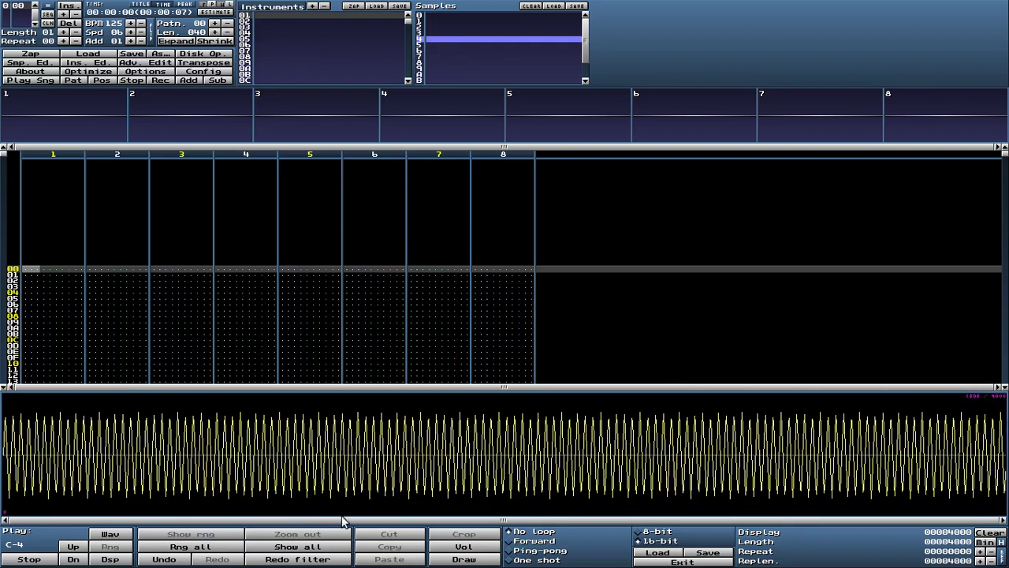
{"action": "left_click", "coordinate": [114, 535]}
{"action": "right_click", "coordinate": [504, 409]}
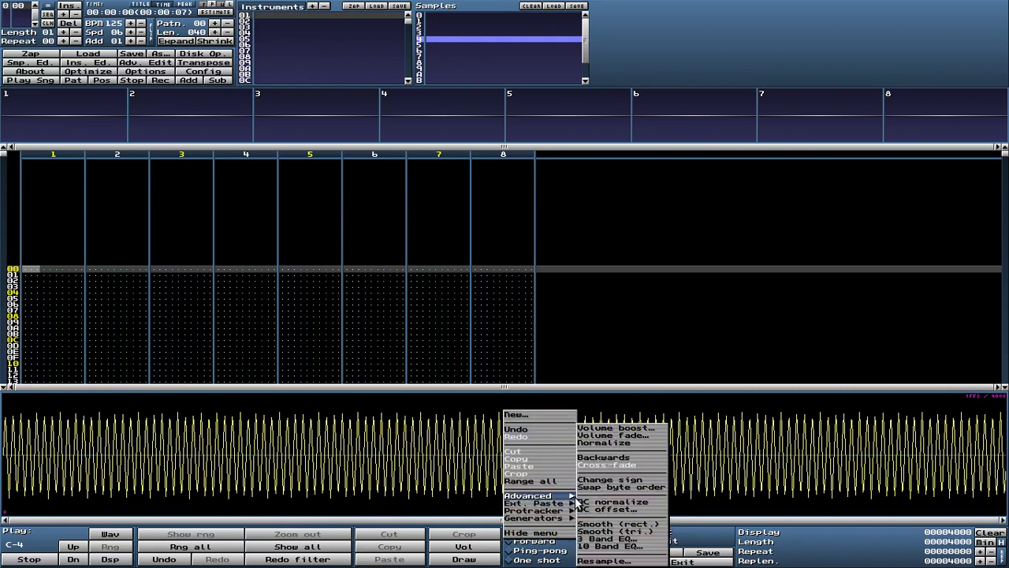
{"action": "mouse_move", "coordinate": [555, 503]}
{"action": "left_click", "coordinate": [598, 533]}
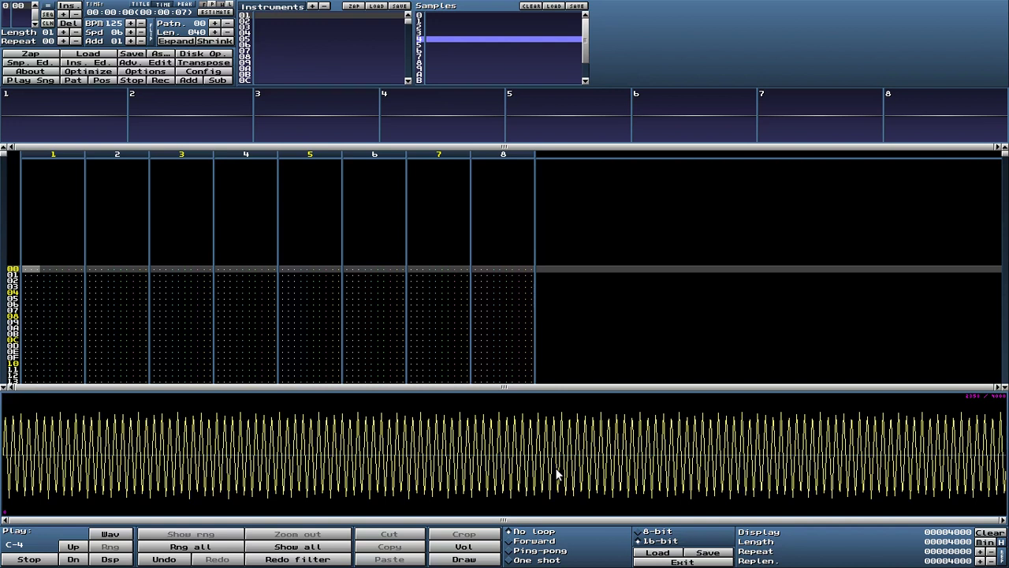
- Apply a 10% DC offset to the silent 1024-sample sample
{"action": "left_click", "coordinate": [440, 29]}
{"action": "left_click", "coordinate": [441, 33]}
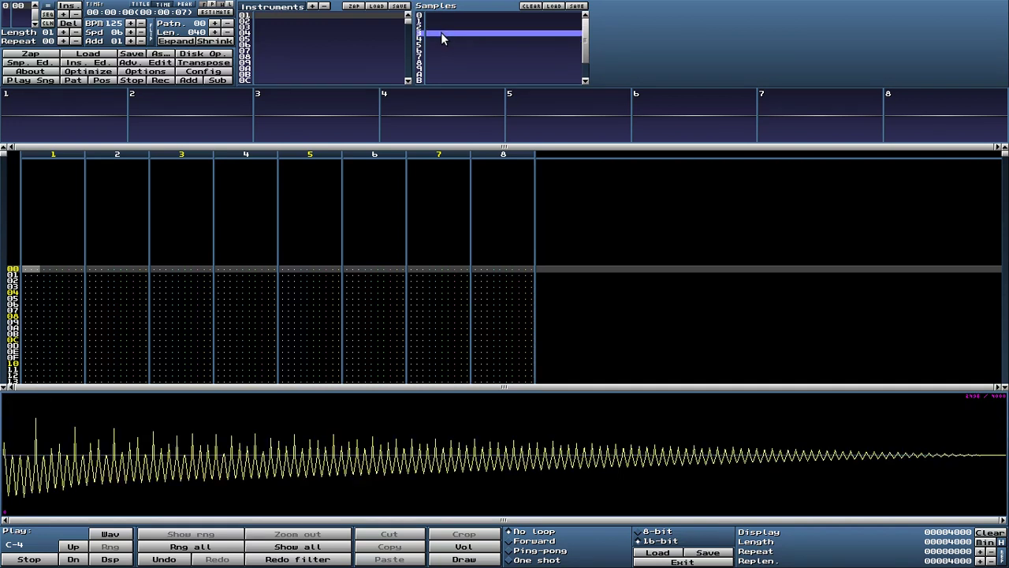
{"action": "left_click", "coordinate": [440, 38]}
{"action": "left_click", "coordinate": [440, 44]}
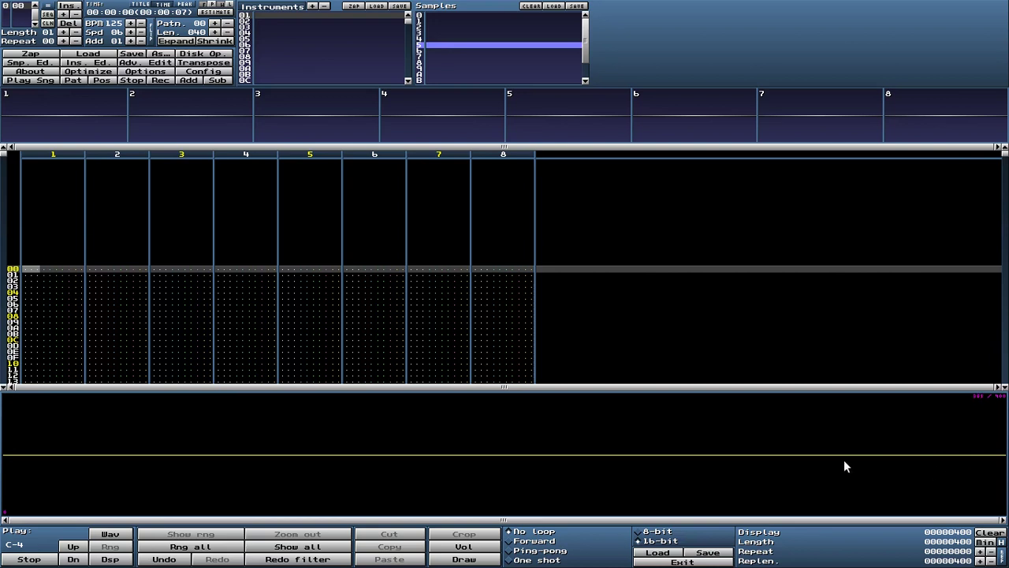
{"action": "right_click", "coordinate": [466, 450]}
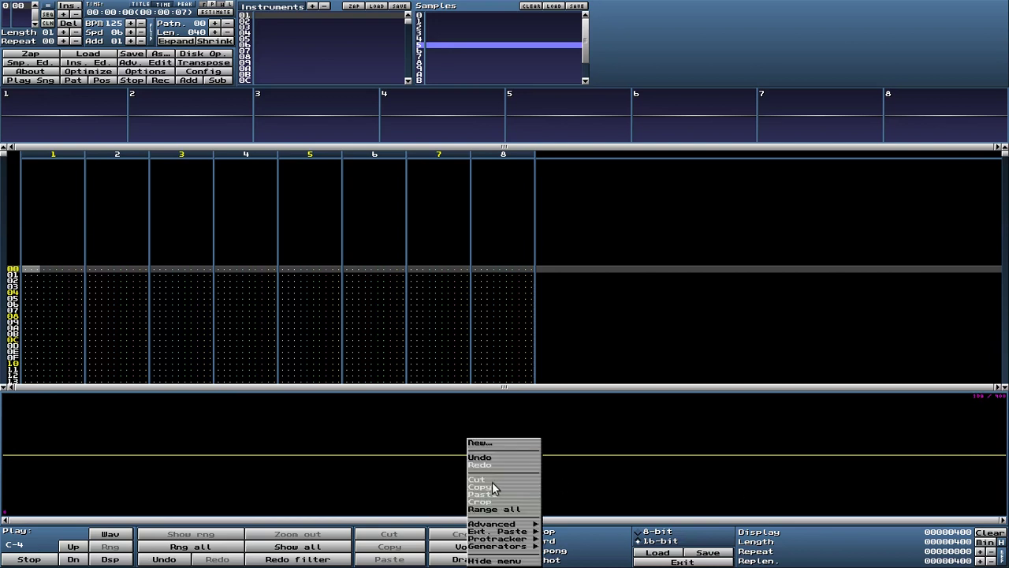
{"action": "mouse_move", "coordinate": [498, 532]}
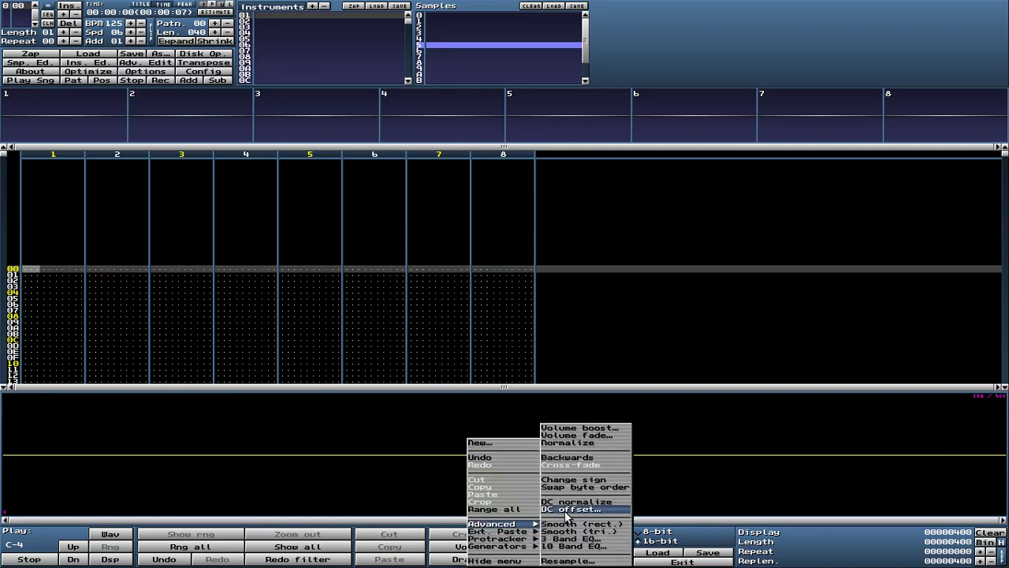
{"action": "left_click", "coordinate": [573, 512]}
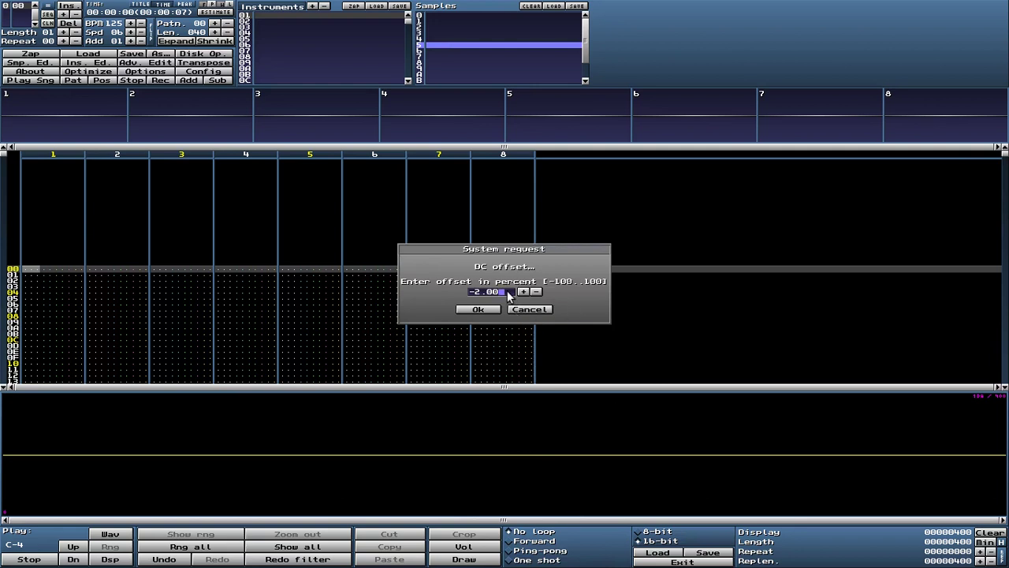
{"action": "key", "text": "BackSpace"}
{"action": "key", "text": "BackSpace"}
{"action": "key", "text": "BackSpace"}
{"action": "key", "text": "BackSpace"}
{"action": "key", "text": "BackSpace"}
{"action": "type", "text": "10"}
{"action": "left_click", "coordinate": [478, 309]}
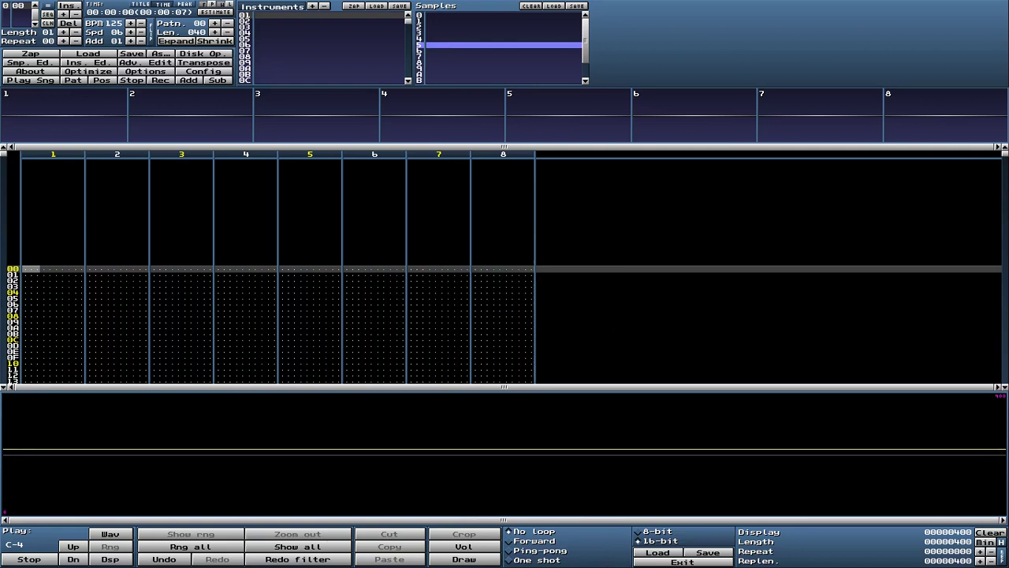
- Reapply the undone filter, then select and copy the whole sample
{"action": "left_click", "coordinate": [297, 559]}
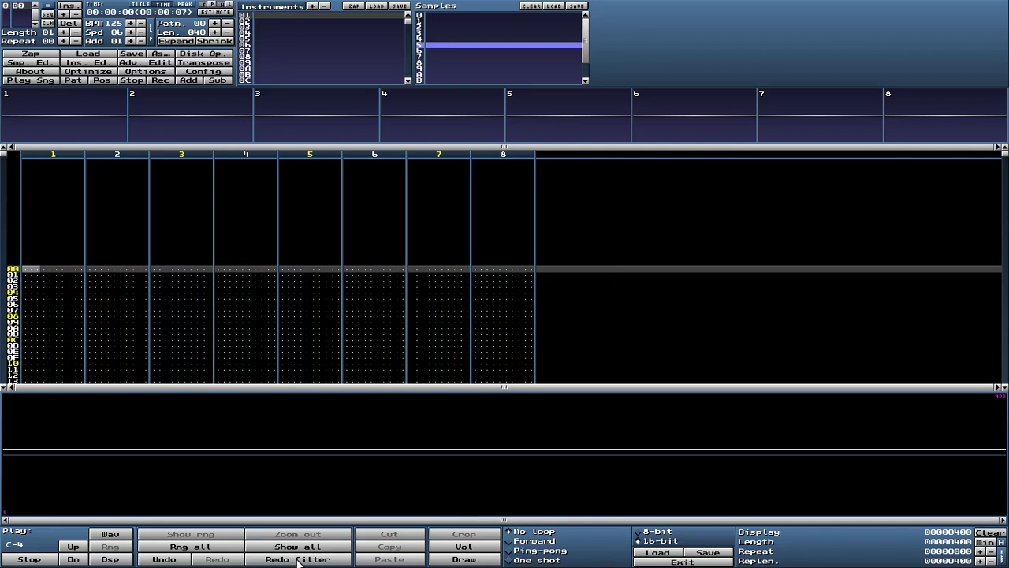
{"action": "left_click", "coordinate": [198, 546]}
{"action": "left_click", "coordinate": [360, 549]}
- Flange sample 4 with the copied sample 5 content and play it
{"action": "left_click", "coordinate": [453, 38]}
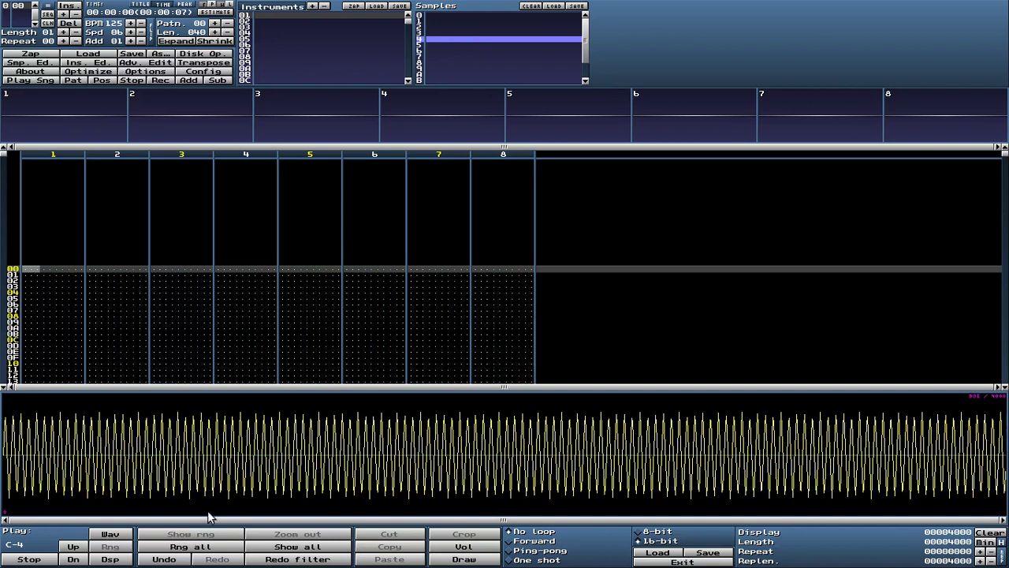
{"action": "right_click", "coordinate": [368, 441]}
{"action": "mouse_move", "coordinate": [418, 529]}
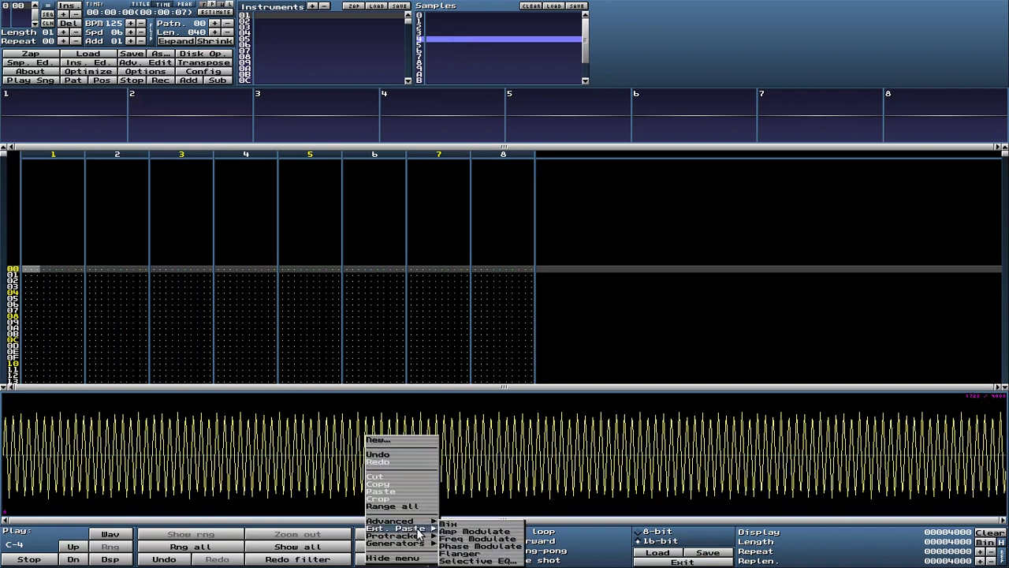
{"action": "left_click", "coordinate": [467, 554]}
{"action": "left_click", "coordinate": [119, 534]}
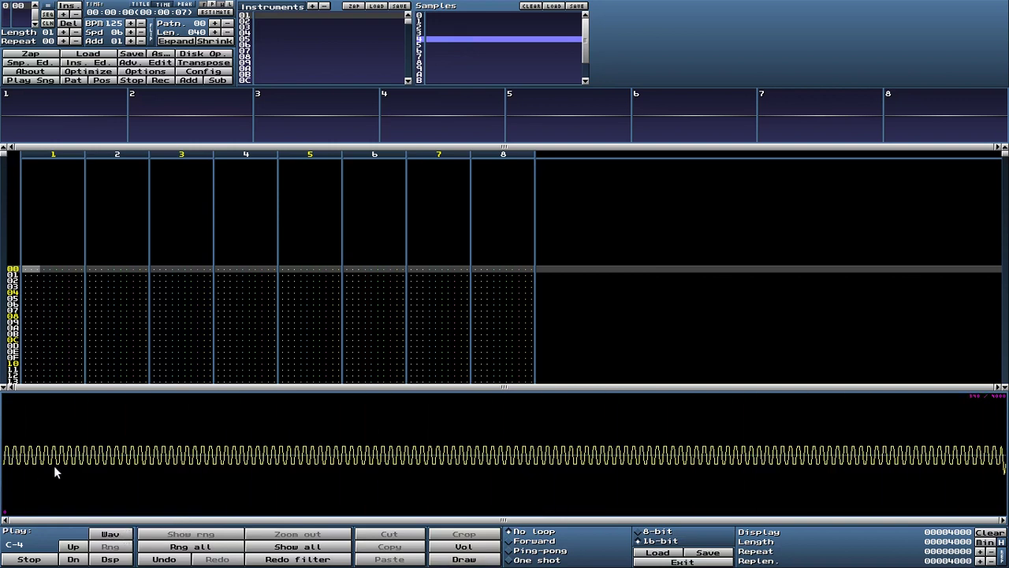
- Mark a short range at the waveform's start and zoom in on it
{"action": "left_click_drag", "start_coordinate": [54, 465], "coordinate": [1, 467]}
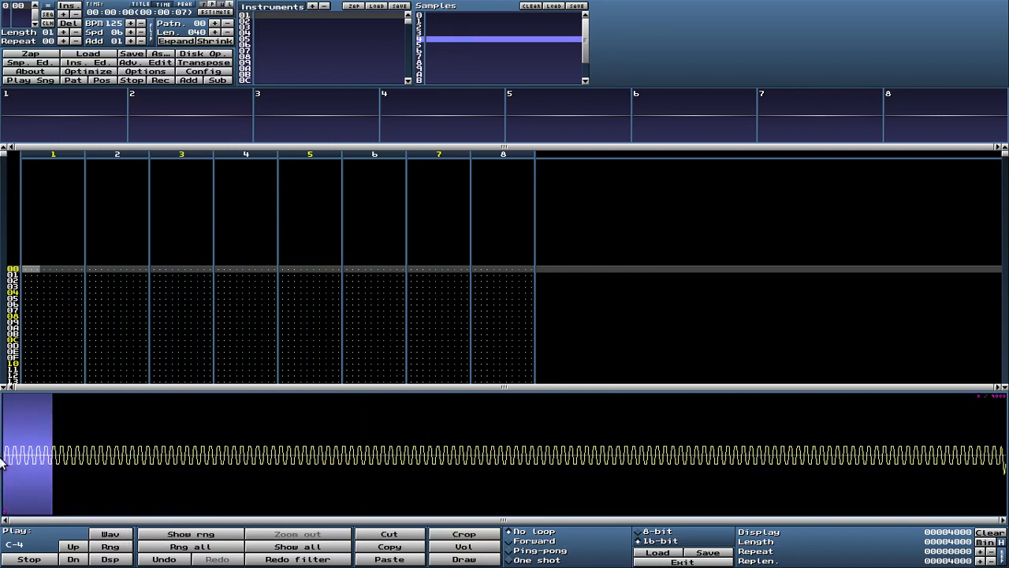
{"action": "left_click", "coordinate": [189, 548]}
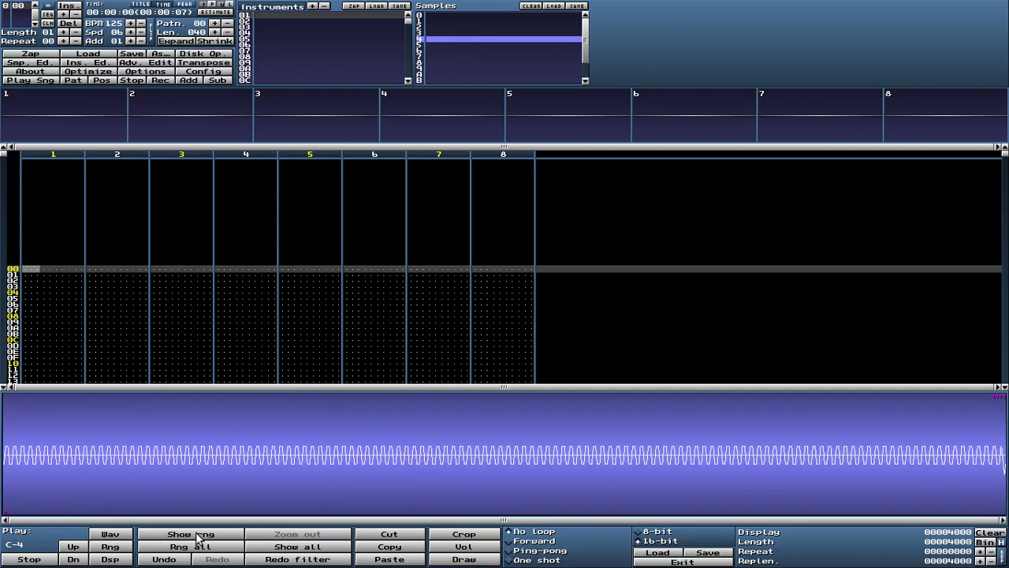
{"action": "left_click", "coordinate": [154, 490]}
{"action": "left_click_drag", "start_coordinate": [102, 481], "coordinate": [2, 481]}
{"action": "left_click", "coordinate": [194, 534]}
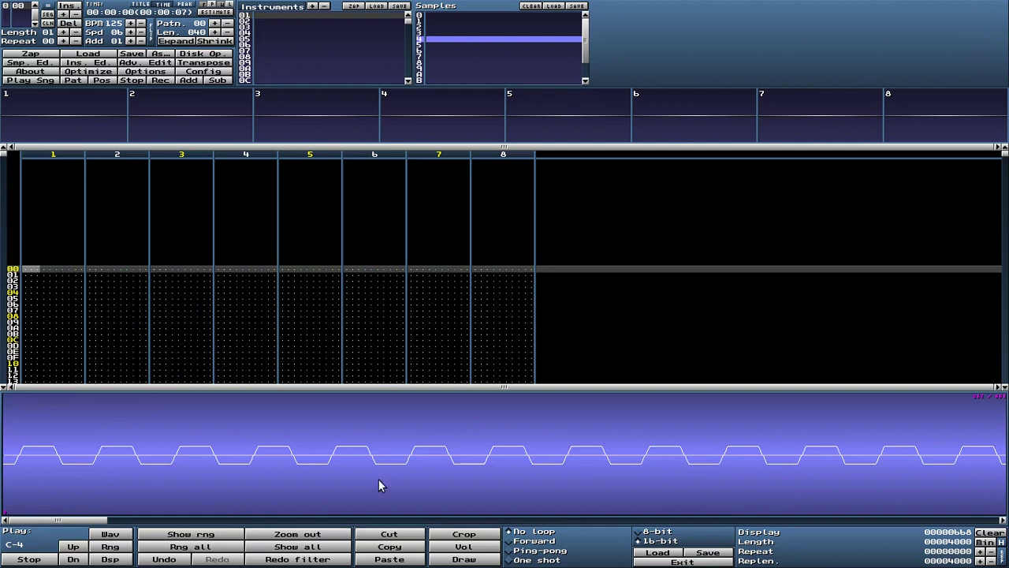
- Undo sample 4's flange, then fill sample 5 with a 75%-volume, 0.2-period ramp and select it
{"action": "left_click", "coordinate": [166, 559]}
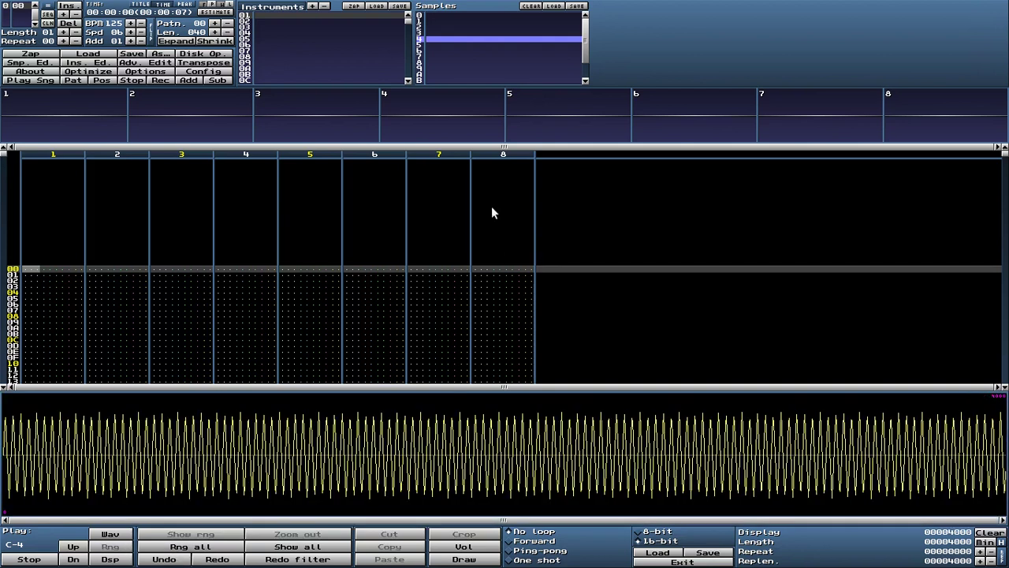
{"action": "left_click", "coordinate": [439, 45]}
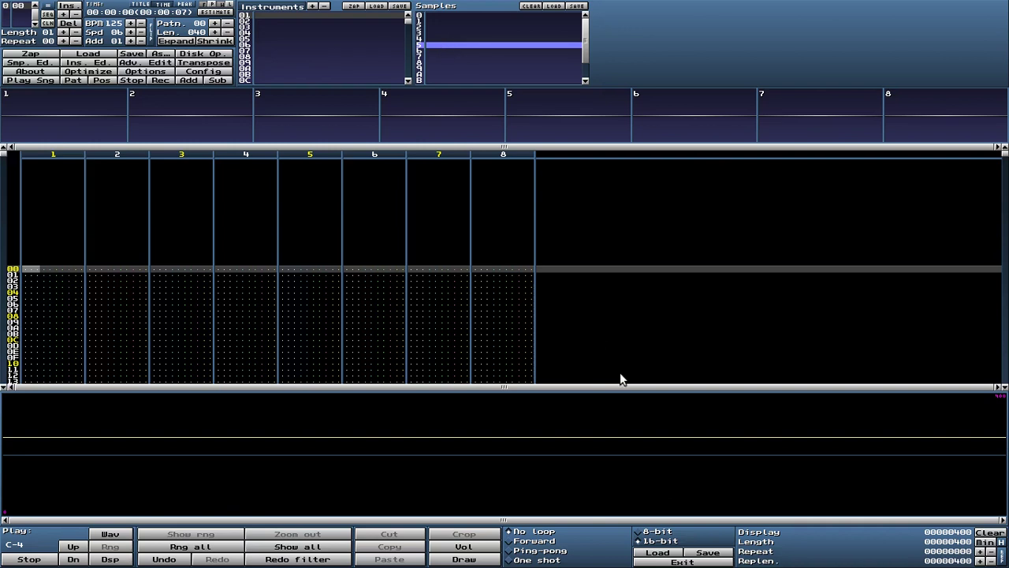
{"action": "right_click", "coordinate": [404, 456]}
{"action": "mouse_move", "coordinate": [441, 546]}
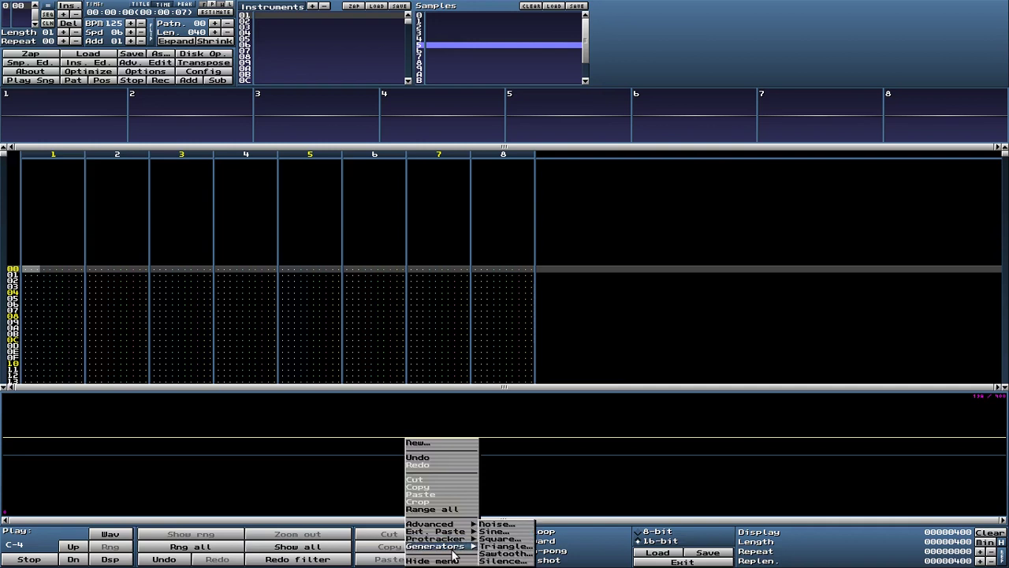
{"action": "left_click", "coordinate": [509, 546]}
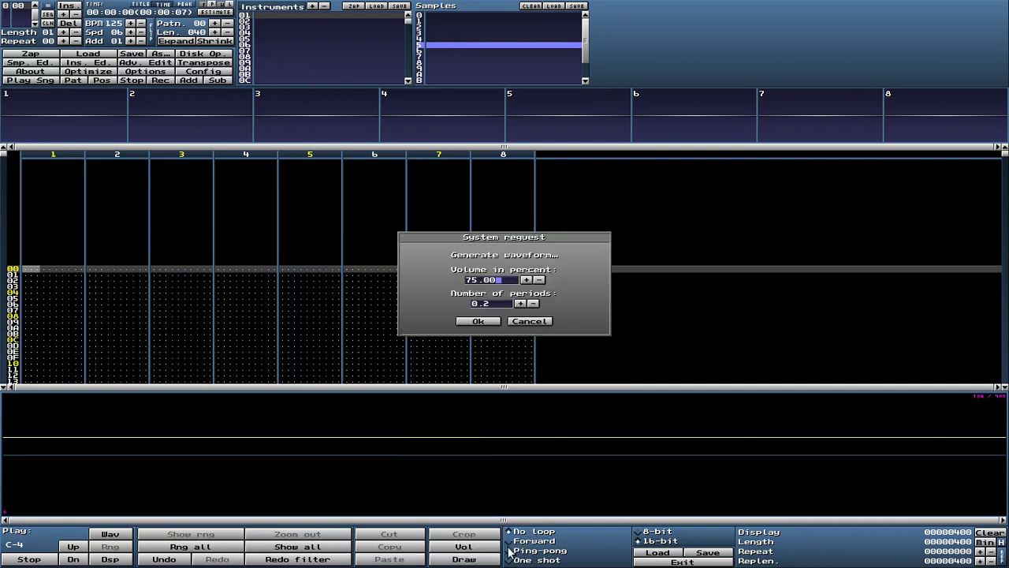
{"action": "left_click", "coordinate": [479, 321]}
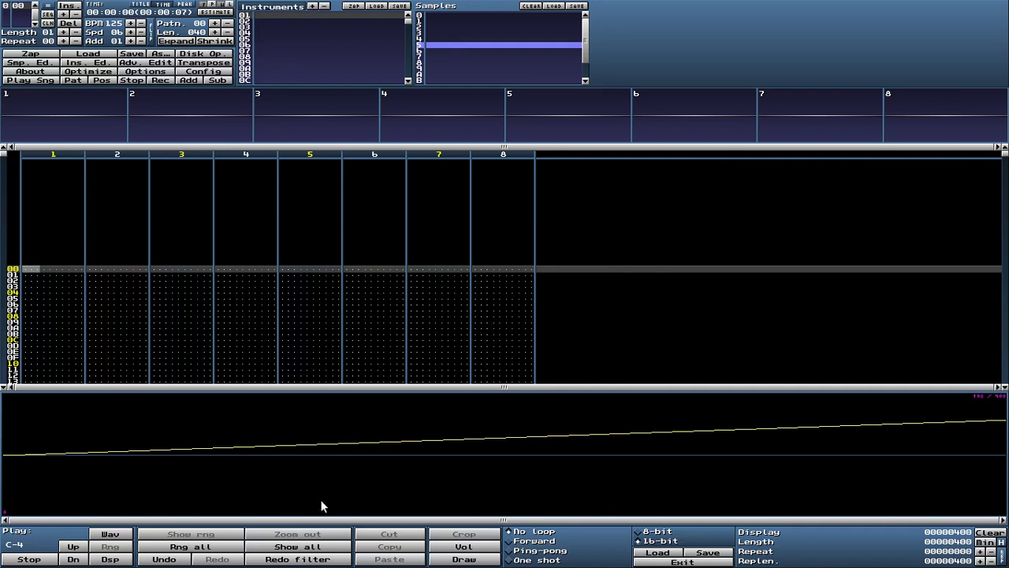
{"action": "left_click", "coordinate": [214, 546]}
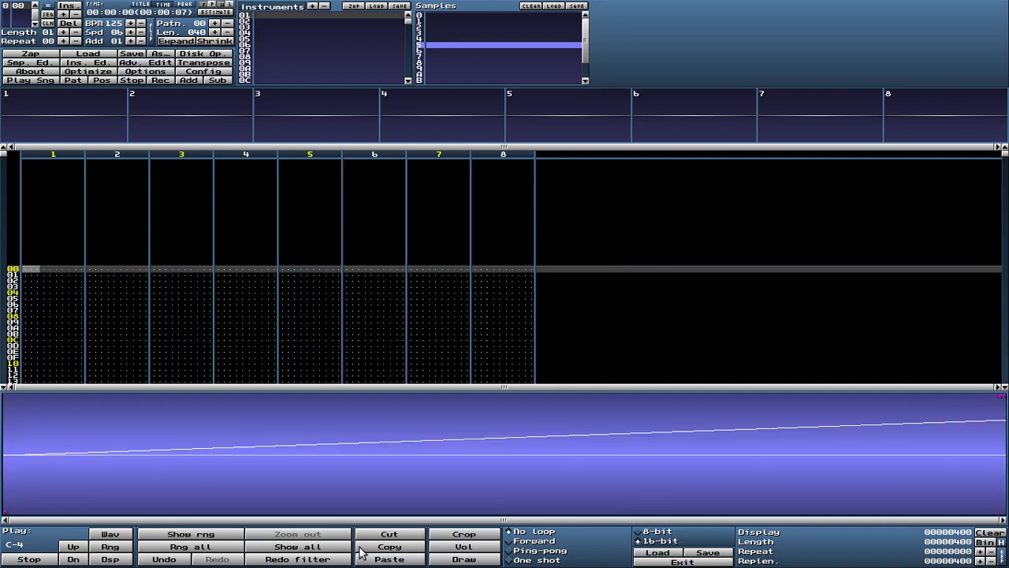
- Flange sample 4 with the copied ramp and play it twice
{"action": "left_click", "coordinate": [434, 38]}
{"action": "right_click", "coordinate": [430, 433]}
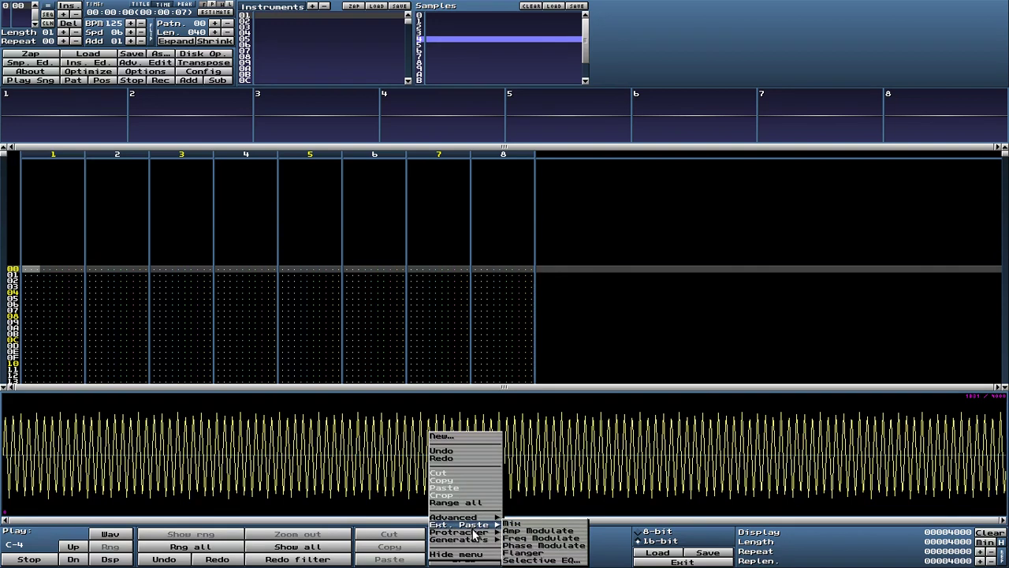
{"action": "left_click", "coordinate": [538, 530]}
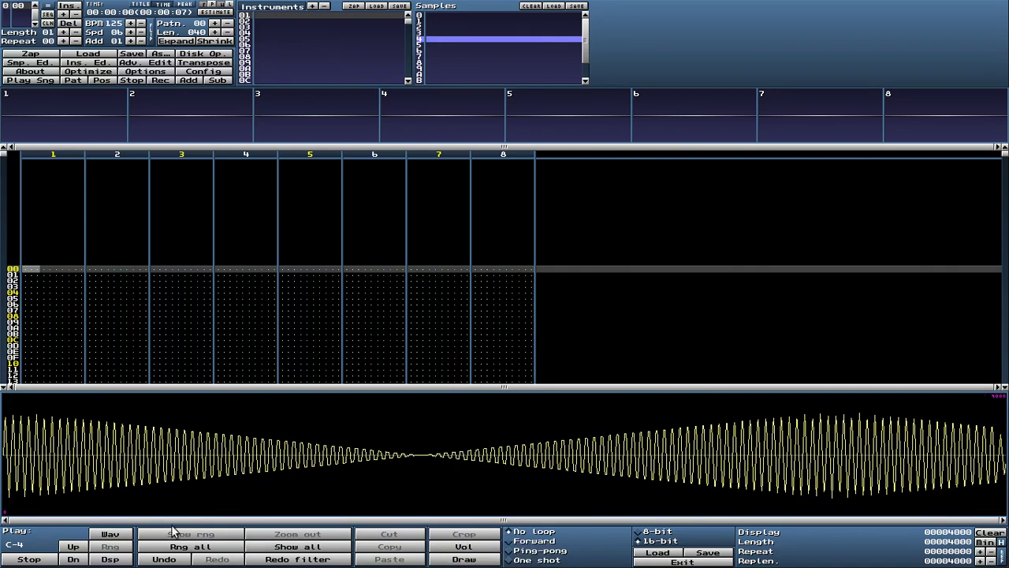
{"action": "left_click", "coordinate": [111, 535]}
{"action": "left_click", "coordinate": [110, 535]}
- Boost the sample 5 ramp to 200% volume and select the whole ramp
{"action": "left_click", "coordinate": [436, 45]}
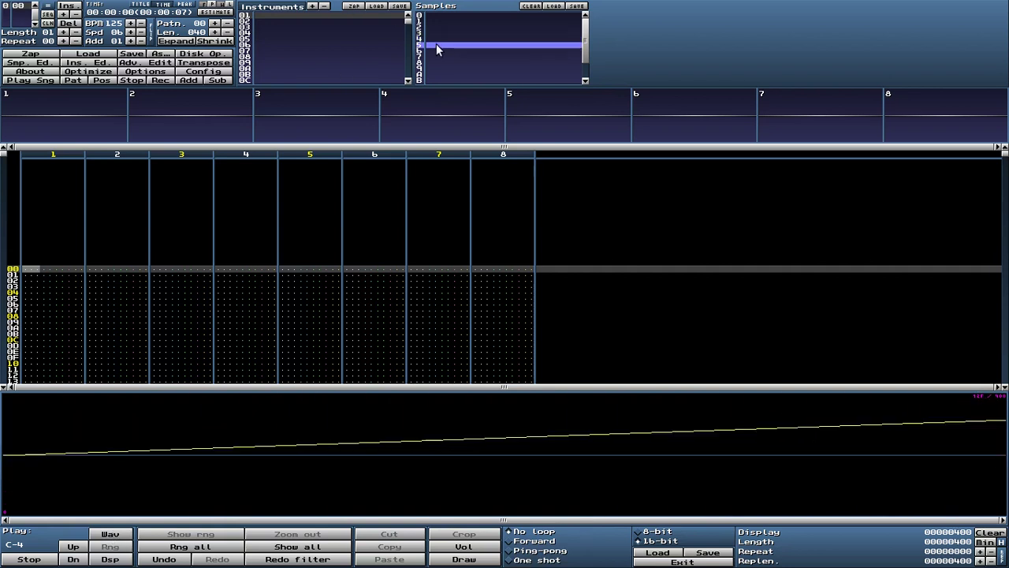
{"action": "right_click", "coordinate": [473, 454]}
{"action": "mouse_move", "coordinate": [528, 531]}
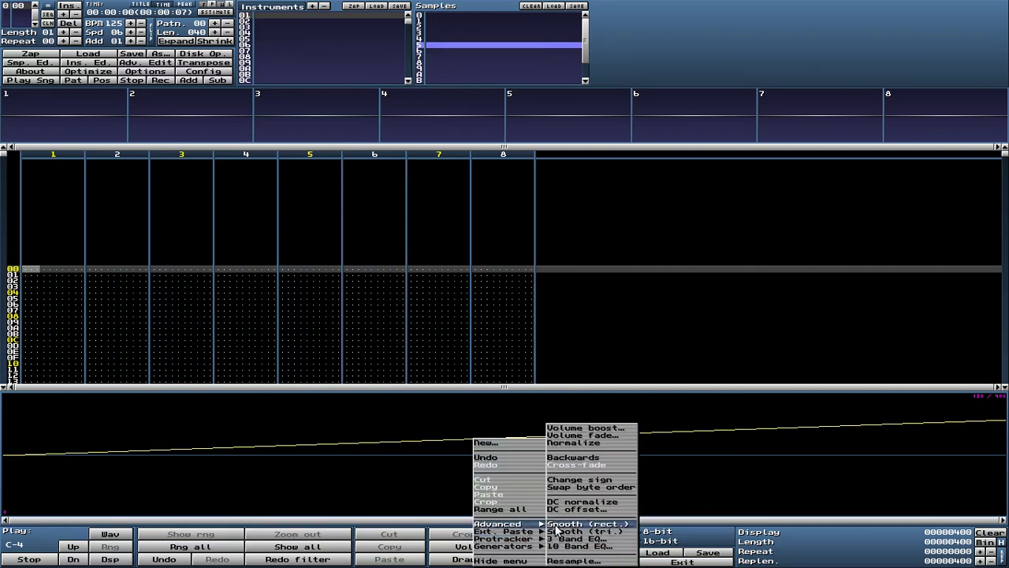
{"action": "left_click", "coordinate": [587, 427]}
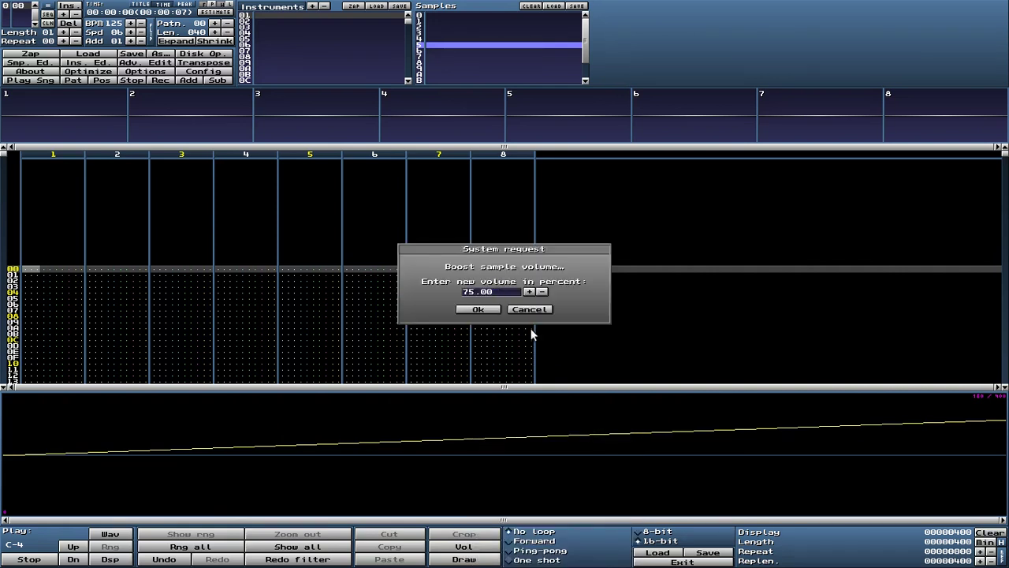
{"action": "left_click", "coordinate": [501, 293]}
{"action": "key", "text": "BackSpace"}
{"action": "key", "text": "BackSpace"}
{"action": "key", "text": "BackSpace"}
{"action": "key", "text": "BackSpace"}
{"action": "key", "text": "BackSpace"}
{"action": "type", "text": "2"}
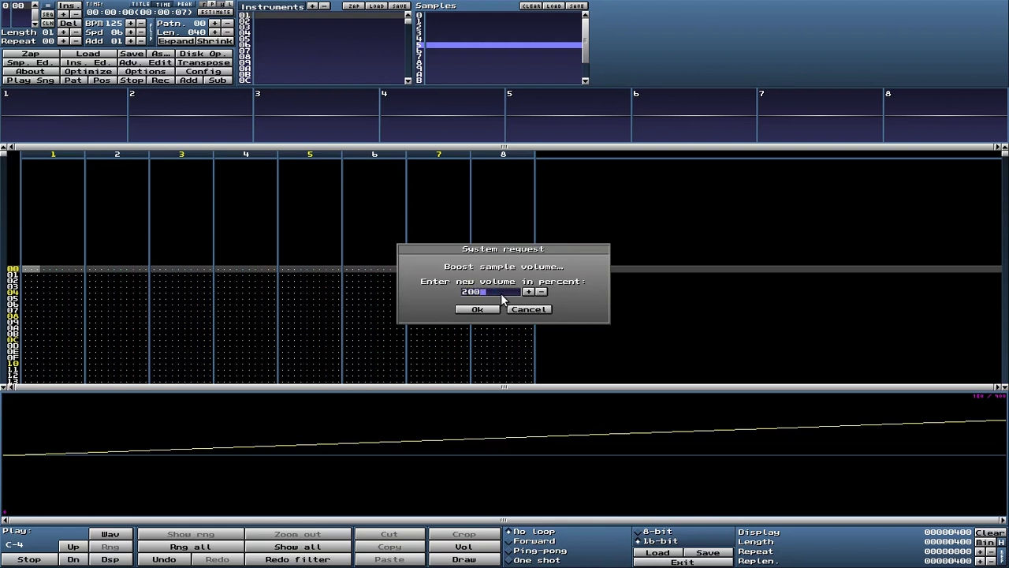
{"action": "left_click", "coordinate": [484, 310]}
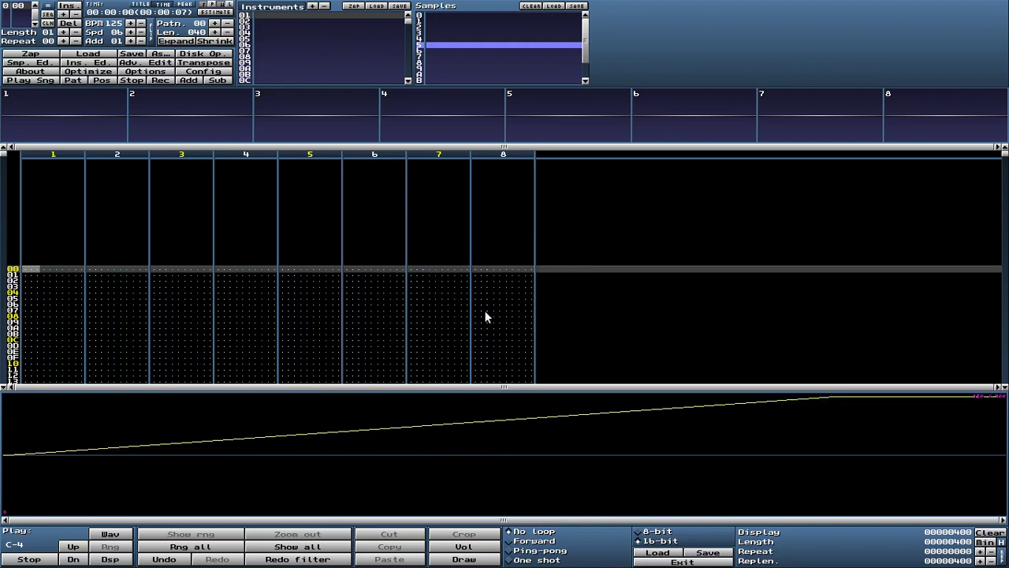
{"action": "left_click", "coordinate": [221, 548]}
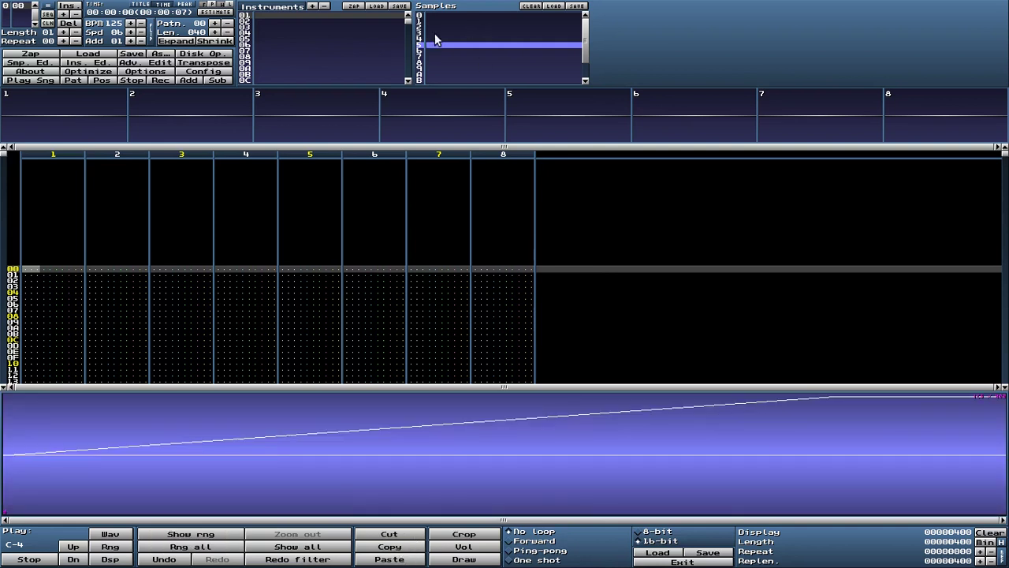
{"action": "left_click", "coordinate": [435, 34]}
- Undo sample 4's earlier flange, re-flange it with the boosted ramp, and play it twice
{"action": "left_click", "coordinate": [435, 38]}
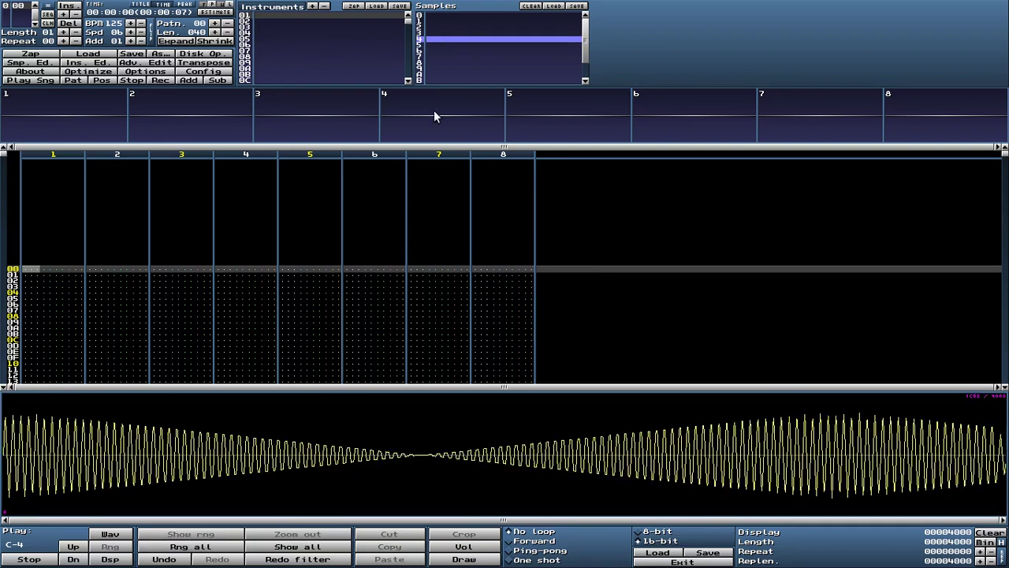
{"action": "left_click", "coordinate": [167, 559]}
{"action": "right_click", "coordinate": [446, 434]}
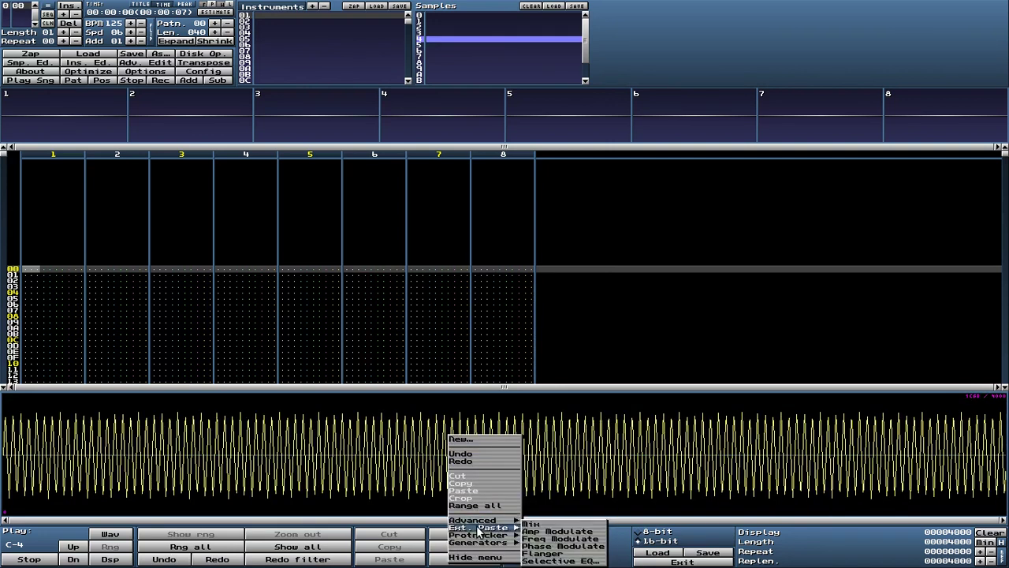
{"action": "mouse_move", "coordinate": [508, 521]}
{"action": "left_click", "coordinate": [532, 553]}
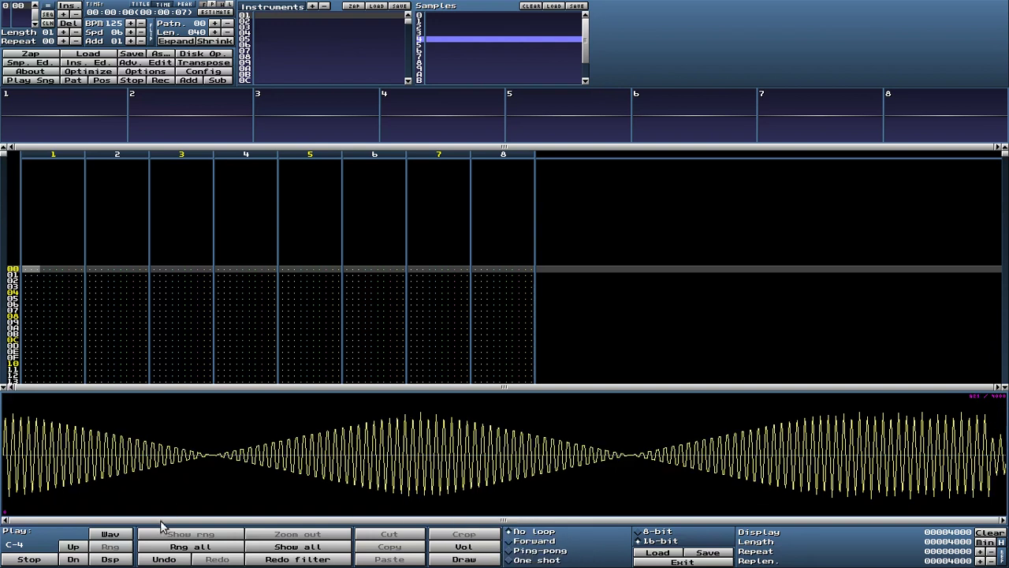
{"action": "left_click", "coordinate": [124, 535]}
{"action": "left_click", "coordinate": [125, 534]}
- Undo sample 4's flange and play sample 3
{"action": "left_click", "coordinate": [162, 559]}
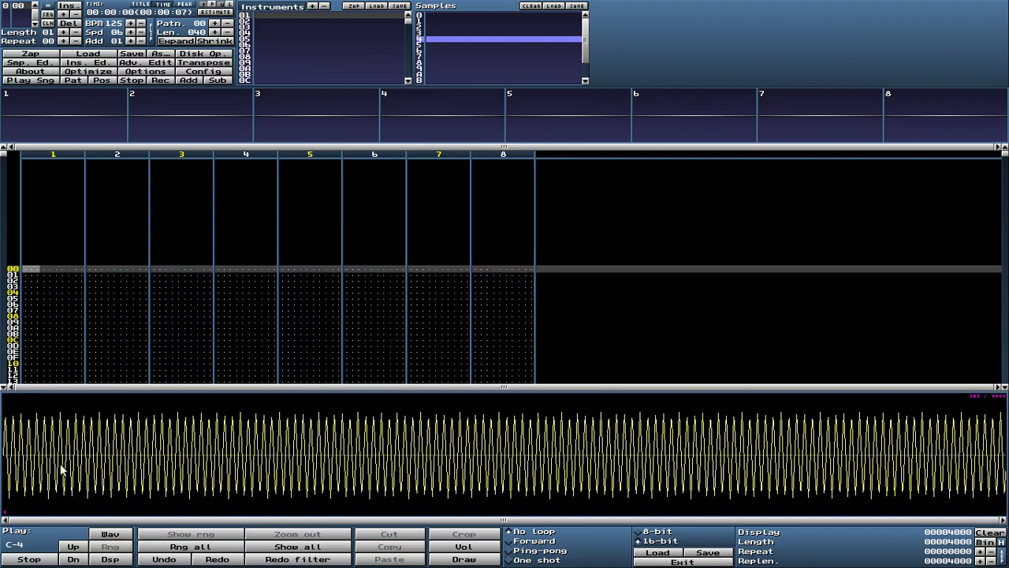
{"action": "left_click", "coordinate": [426, 32]}
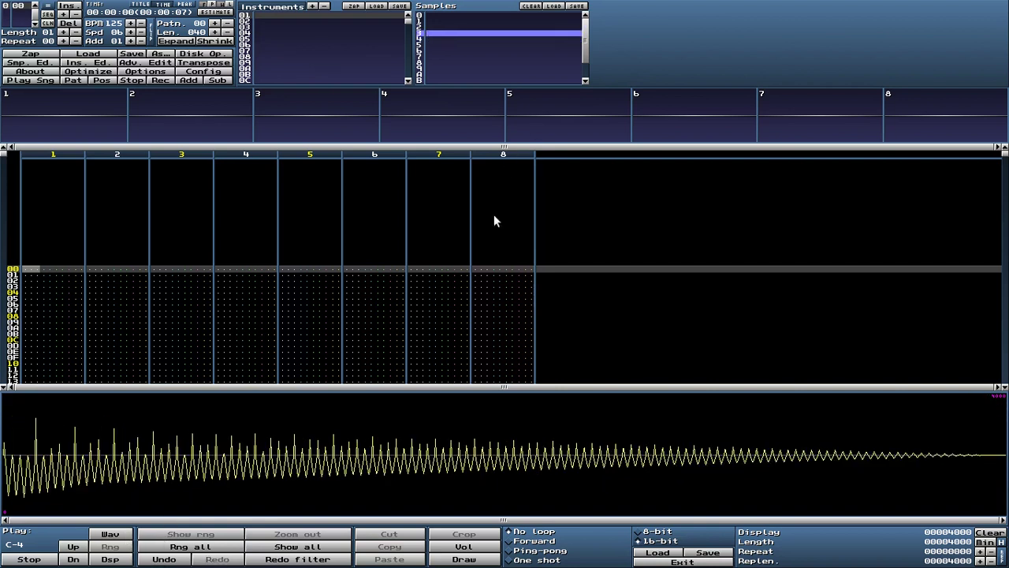
{"action": "left_click", "coordinate": [111, 535]}
- Try a flange on sample 3 with the copied ramp, listen, then undo it
{"action": "right_click", "coordinate": [415, 431]}
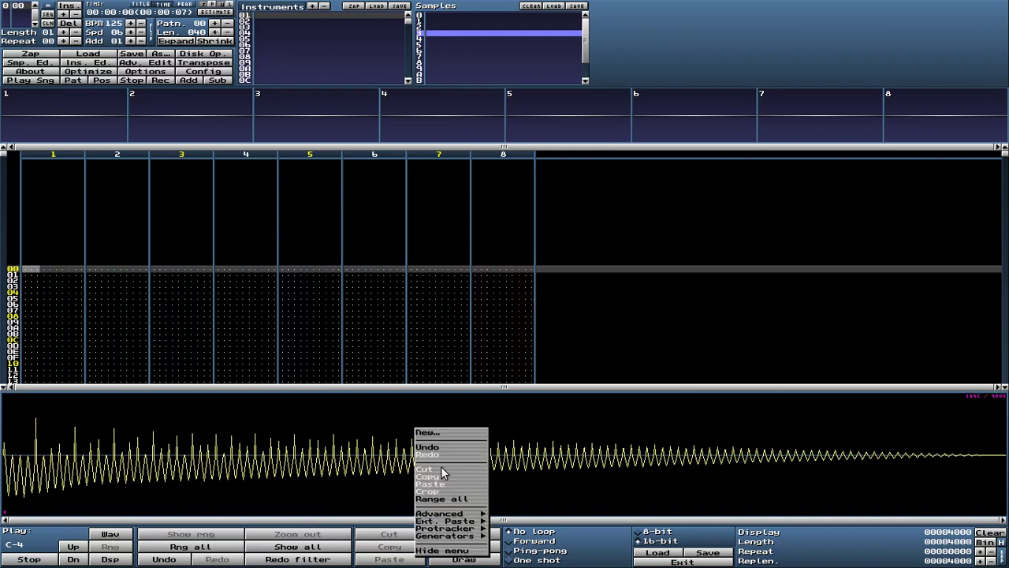
{"action": "mouse_move", "coordinate": [449, 521]}
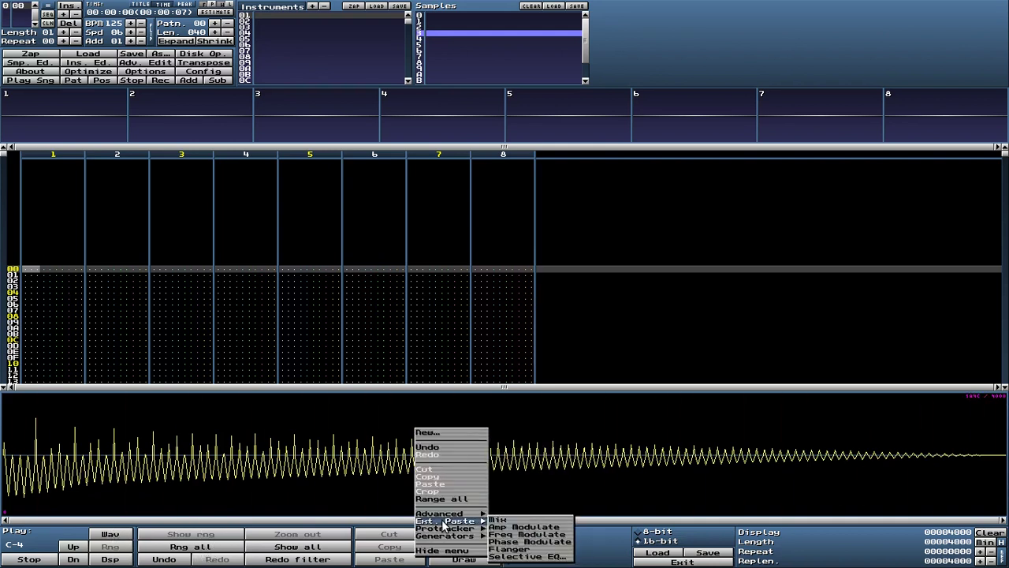
{"action": "left_click", "coordinate": [516, 550]}
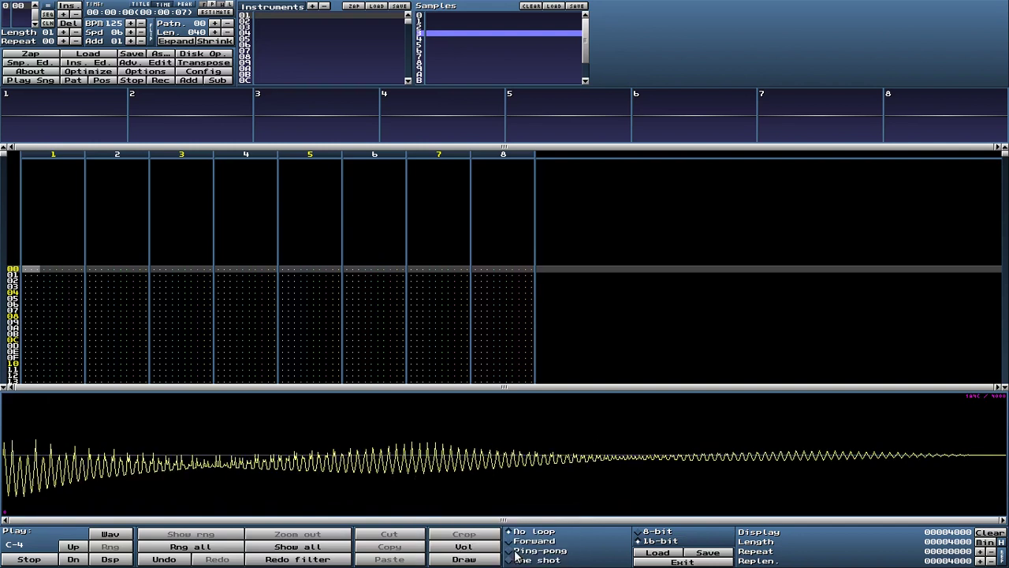
{"action": "left_click", "coordinate": [120, 537]}
{"action": "left_click", "coordinate": [120, 538]}
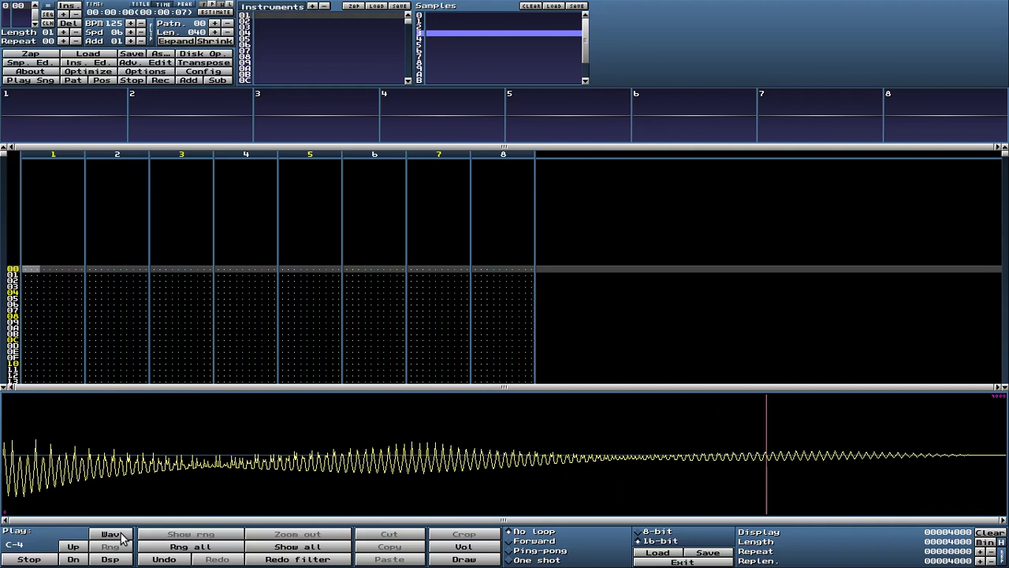
{"action": "left_click", "coordinate": [175, 560]}
{"action": "left_click", "coordinate": [101, 533]}
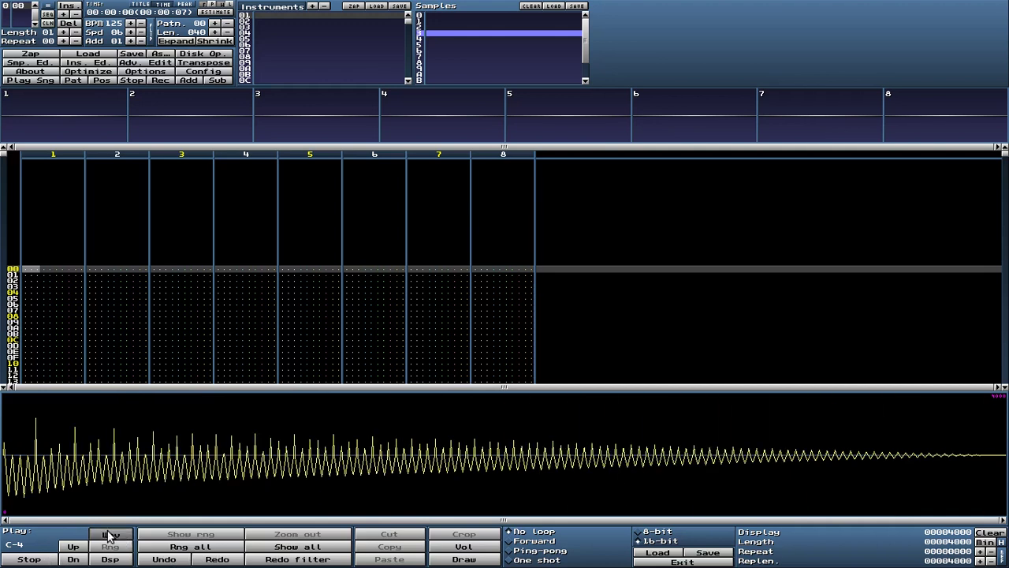
- Browse the sample slots and select sample 2's attack-decay envelope
{"action": "left_click", "coordinate": [448, 45]}
{"action": "left_click", "coordinate": [450, 49]}
{"action": "left_click", "coordinate": [449, 34]}
{"action": "left_click", "coordinate": [449, 28]}
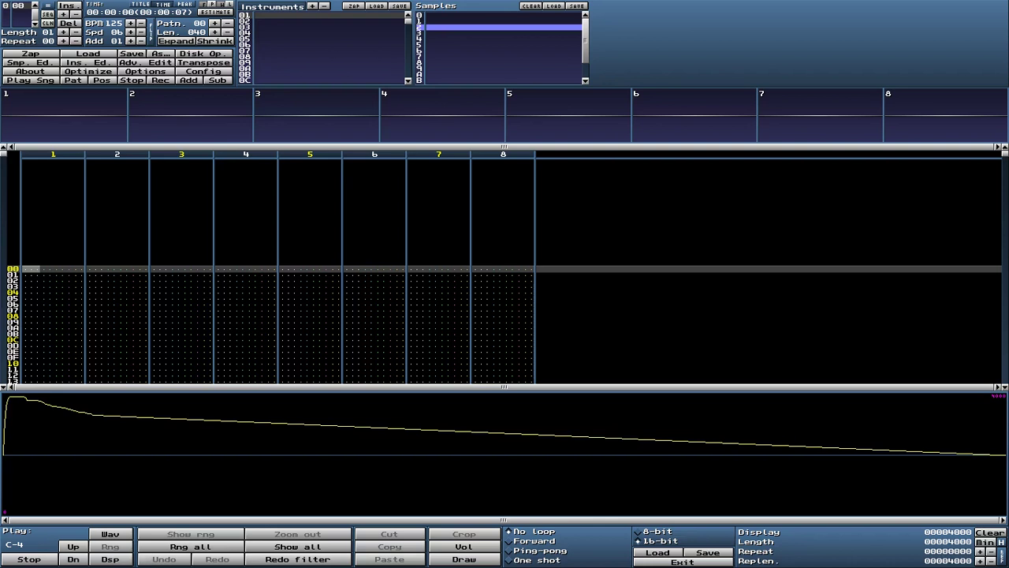
{"action": "left_click", "coordinate": [207, 546]}
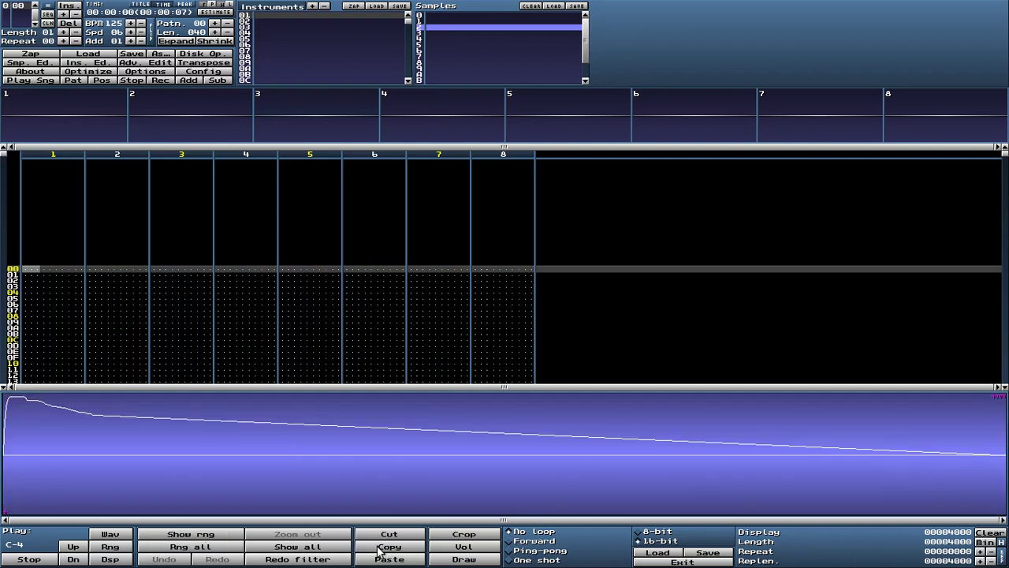
{"action": "left_click", "coordinate": [439, 33]}
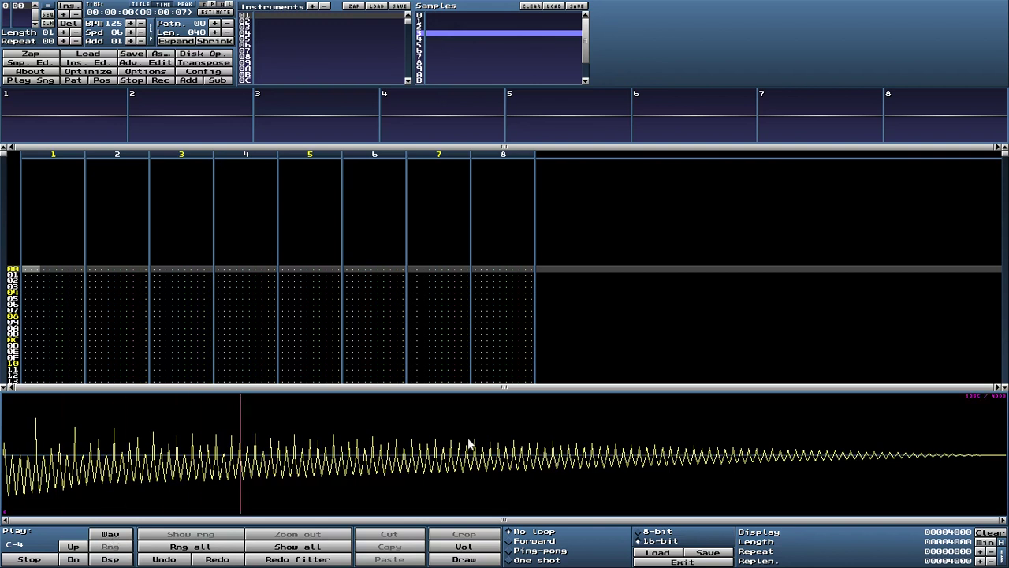
{"action": "right_click", "coordinate": [518, 421]}
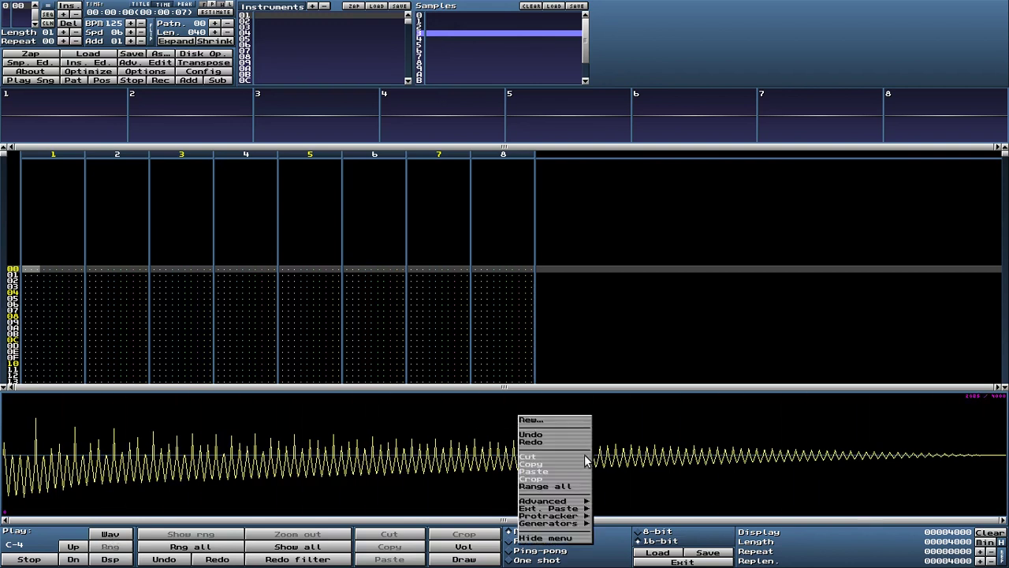
{"action": "mouse_move", "coordinate": [552, 508]}
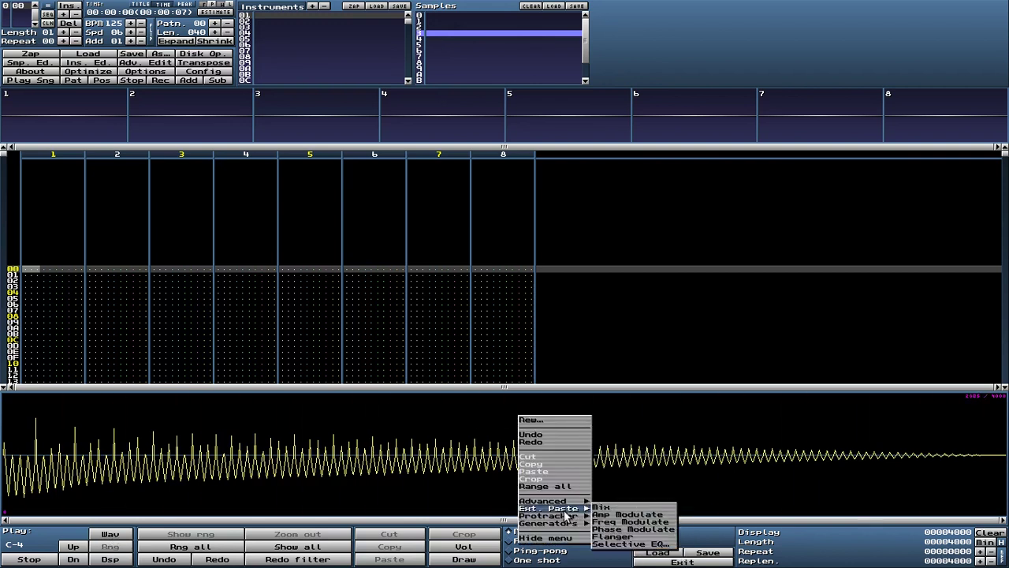
{"action": "left_click", "coordinate": [613, 537]}
{"action": "left_click", "coordinate": [110, 534]}
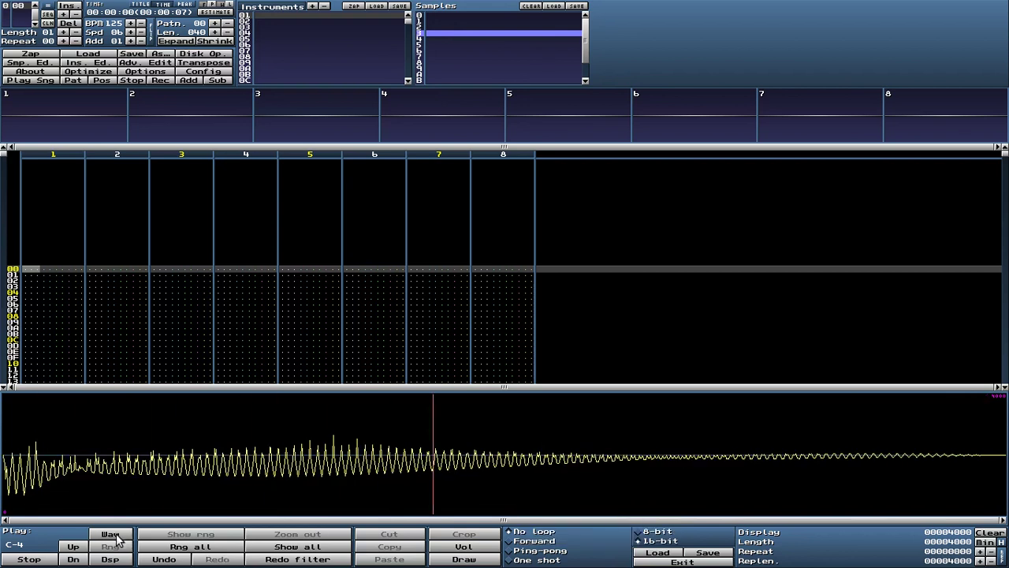
{"action": "left_click", "coordinate": [117, 536]}
{"action": "left_click", "coordinate": [161, 559]}
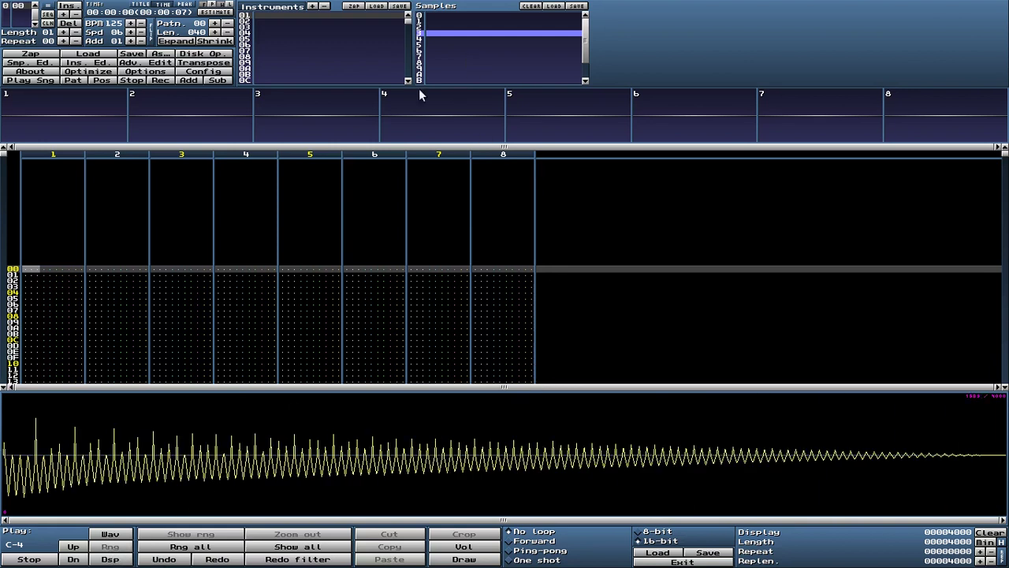
- Reduce the decaying envelope sample to 75% volume
{"action": "left_click", "coordinate": [451, 29]}
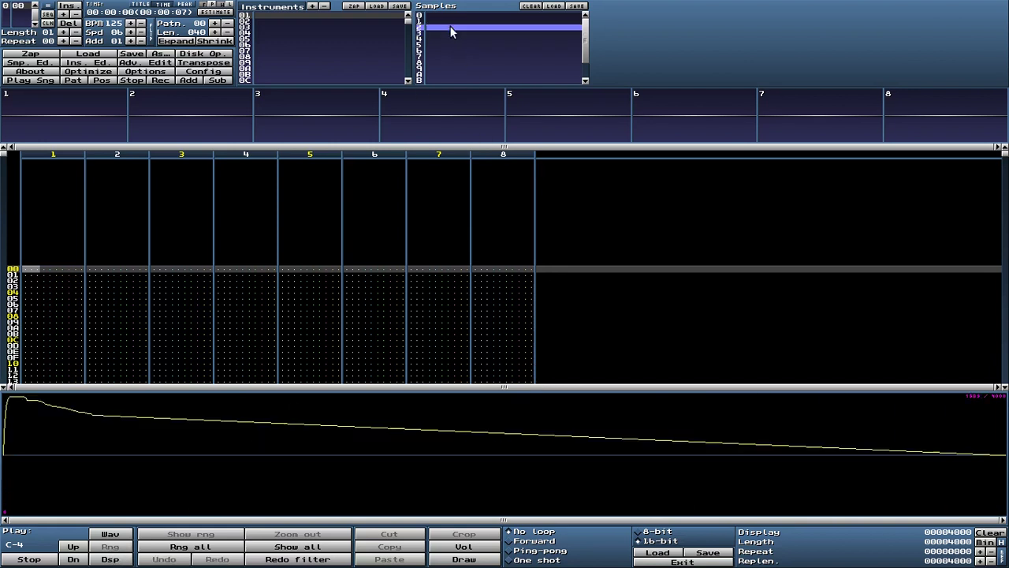
{"action": "right_click", "coordinate": [321, 442]}
{"action": "mouse_move", "coordinate": [367, 525]}
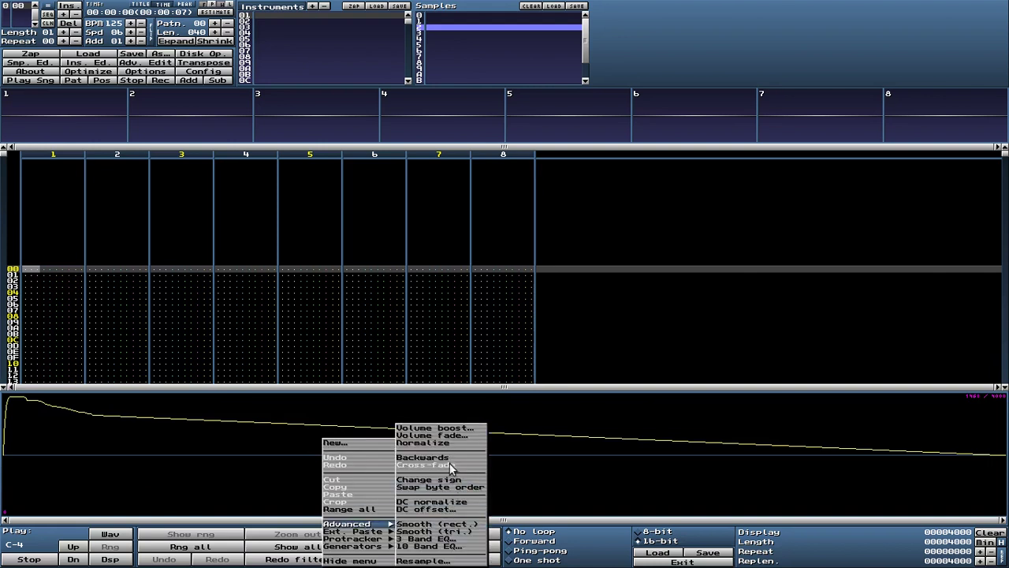
{"action": "left_click", "coordinate": [443, 427]}
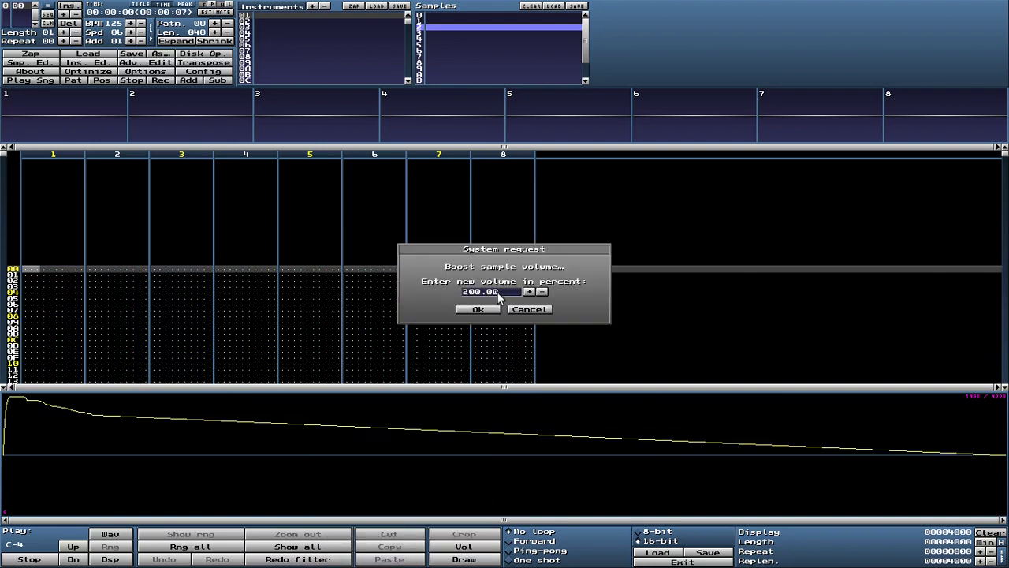
{"action": "key", "text": "BackSpace"}
{"action": "key", "text": "BackSpace"}
{"action": "key", "text": "BackSpace"}
{"action": "type", "text": "75"}
{"action": "key", "text": "Return"}
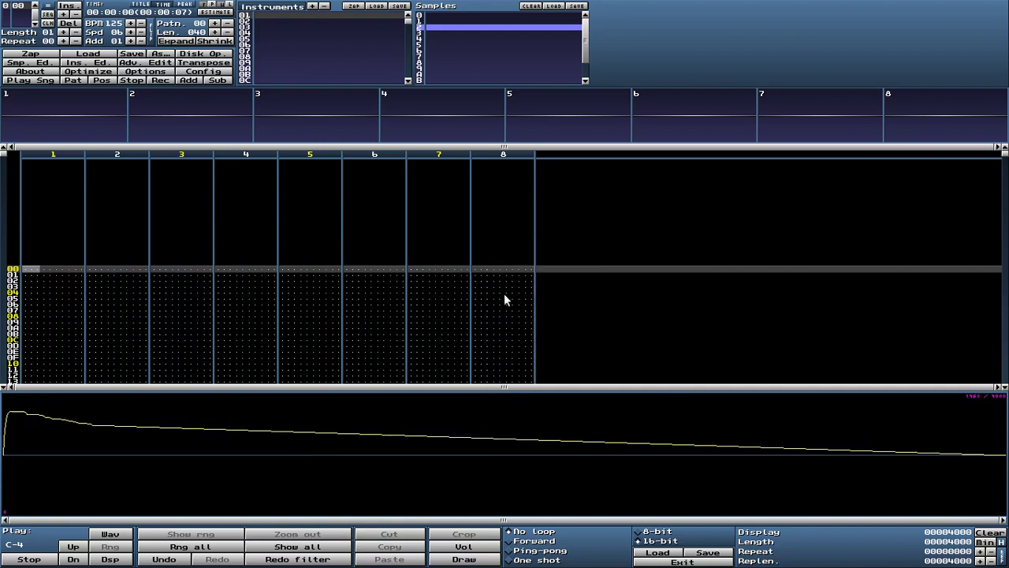
- Reapply the filter twice, select the whole envelope, then undo the volume reduction
{"action": "left_click", "coordinate": [298, 559]}
{"action": "left_click", "coordinate": [297, 559]}
{"action": "right_click", "coordinate": [229, 408]}
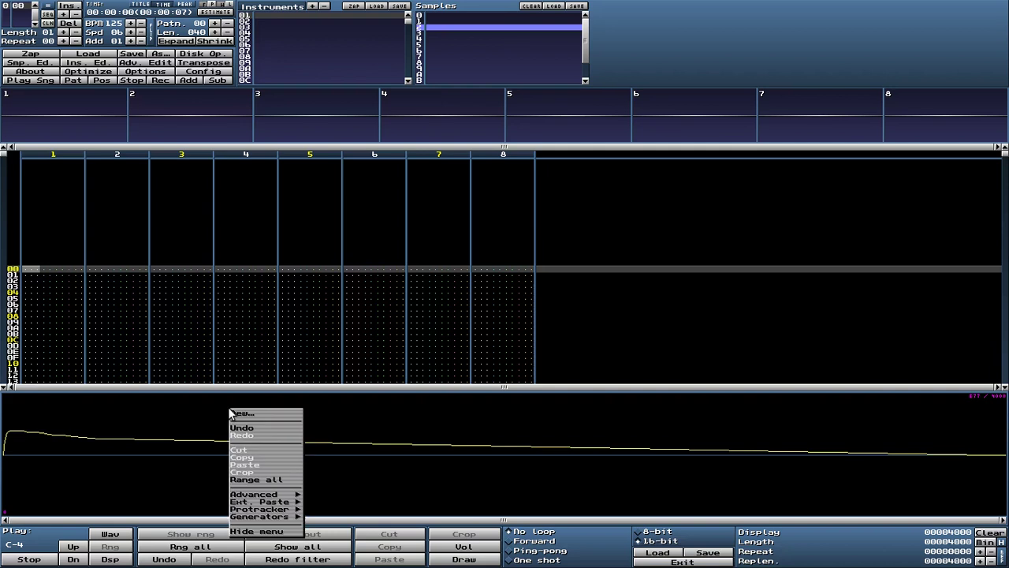
{"action": "left_click", "coordinate": [193, 546]}
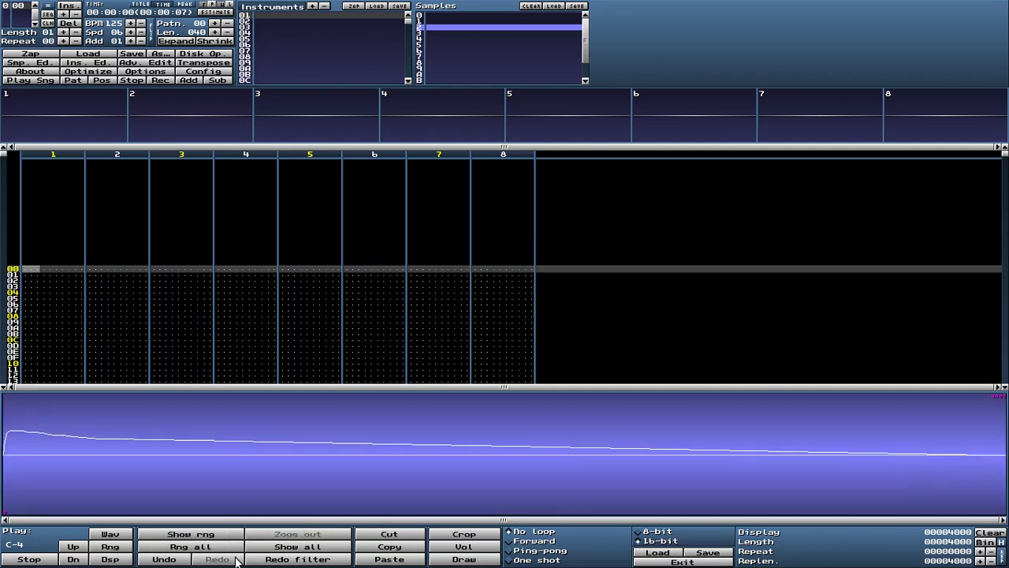
{"action": "left_click", "coordinate": [164, 559]}
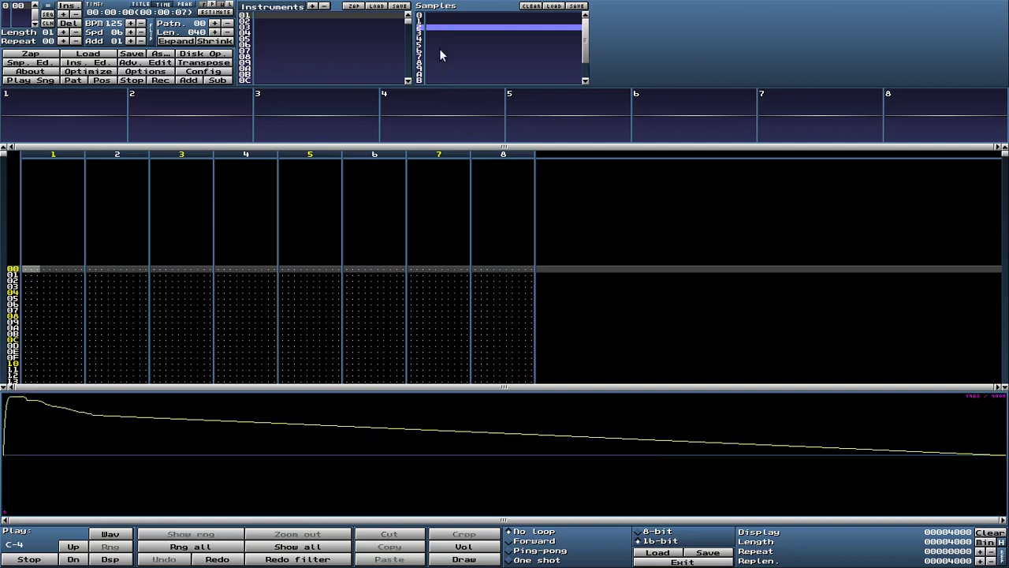
- Trial-flange the triangle-based sample and undo it, then redo the envelope's 75% reduction
{"action": "left_click", "coordinate": [448, 33]}
{"action": "left_click", "coordinate": [122, 529]}
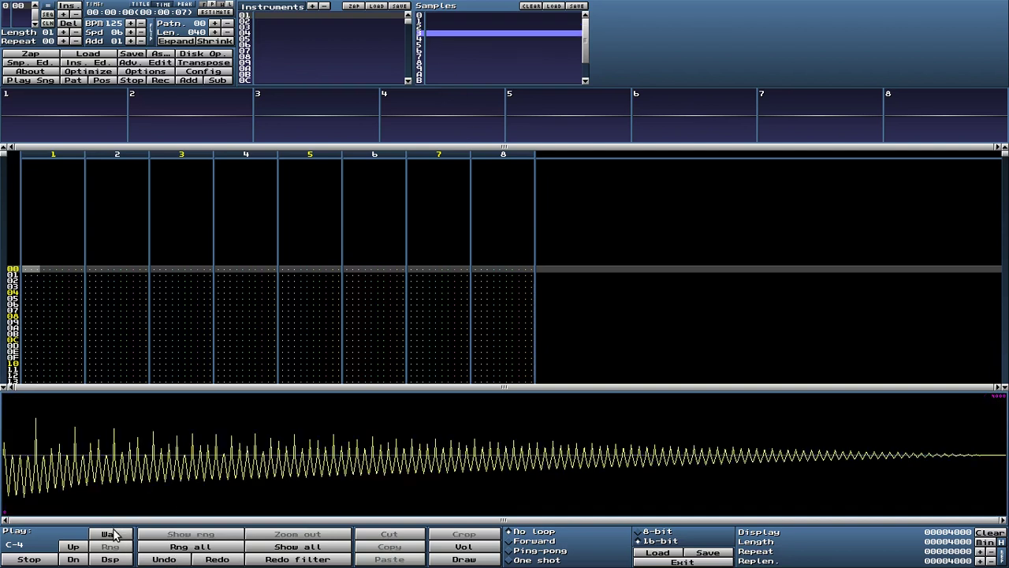
{"action": "right_click", "coordinate": [460, 413]}
{"action": "mouse_move", "coordinate": [509, 507]}
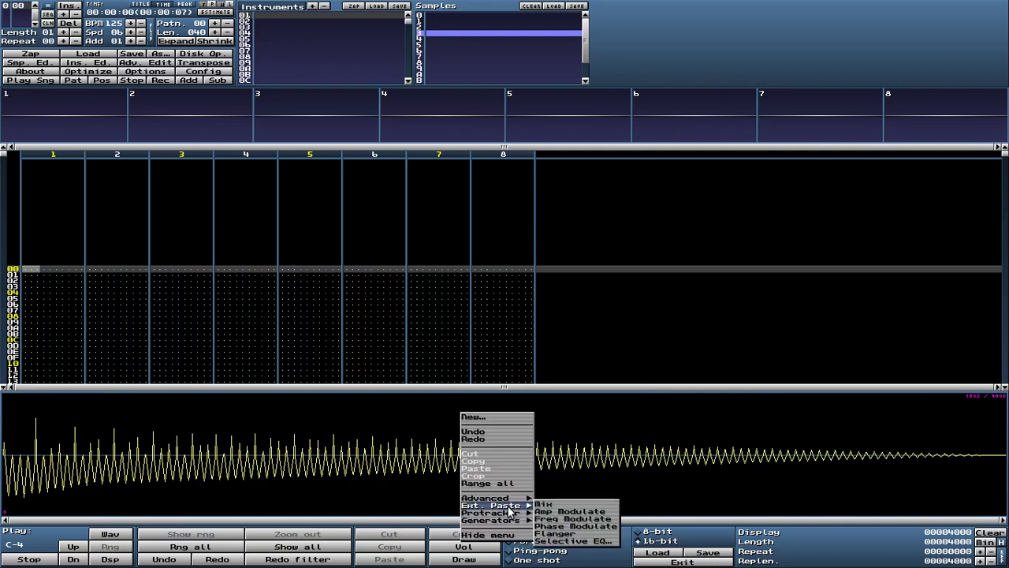
{"action": "left_click", "coordinate": [570, 534]}
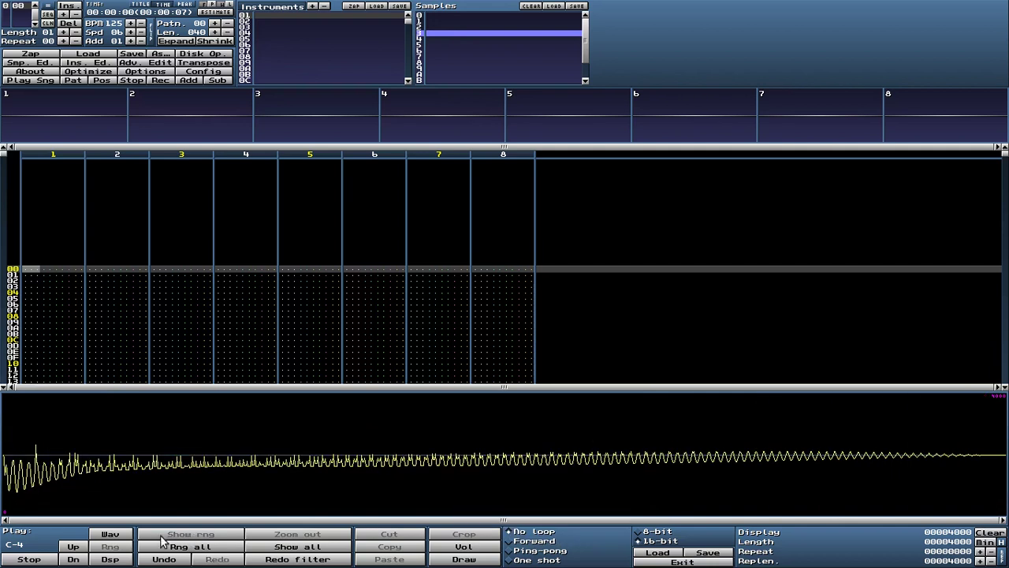
{"action": "left_click", "coordinate": [121, 536]}
{"action": "left_click", "coordinate": [120, 536]}
{"action": "left_click", "coordinate": [120, 536]}
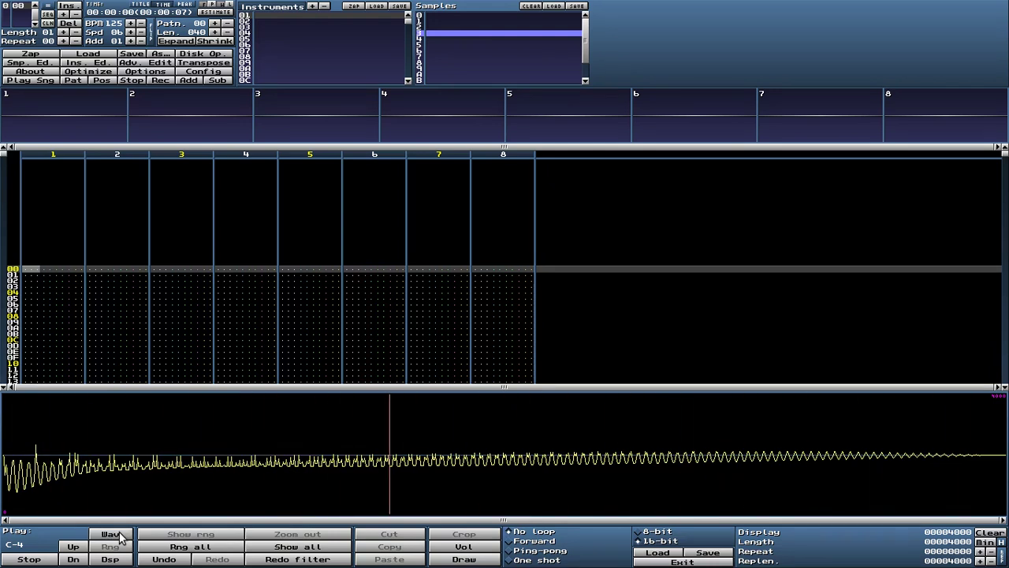
{"action": "left_click", "coordinate": [164, 558]}
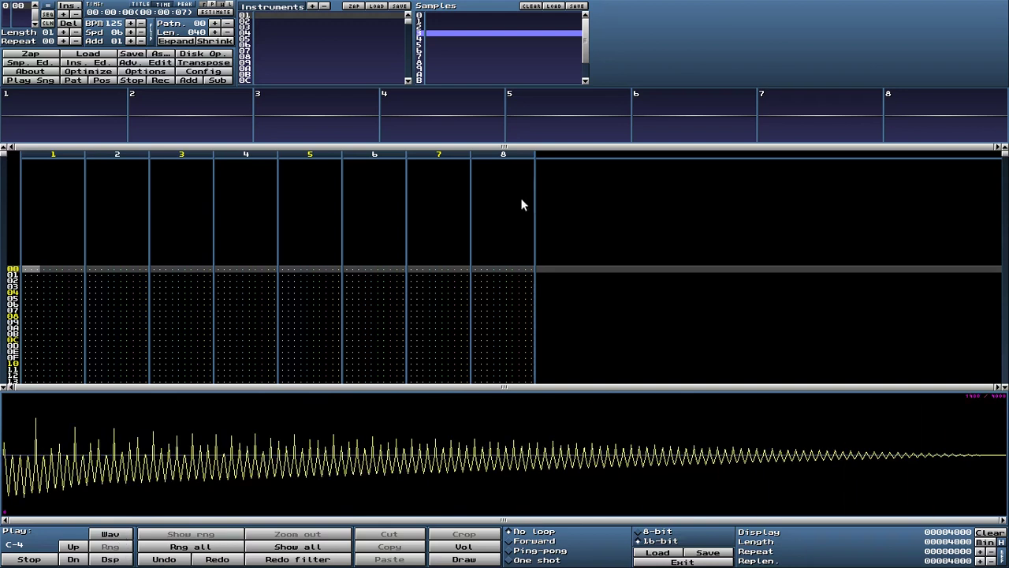
{"action": "left_click", "coordinate": [447, 27]}
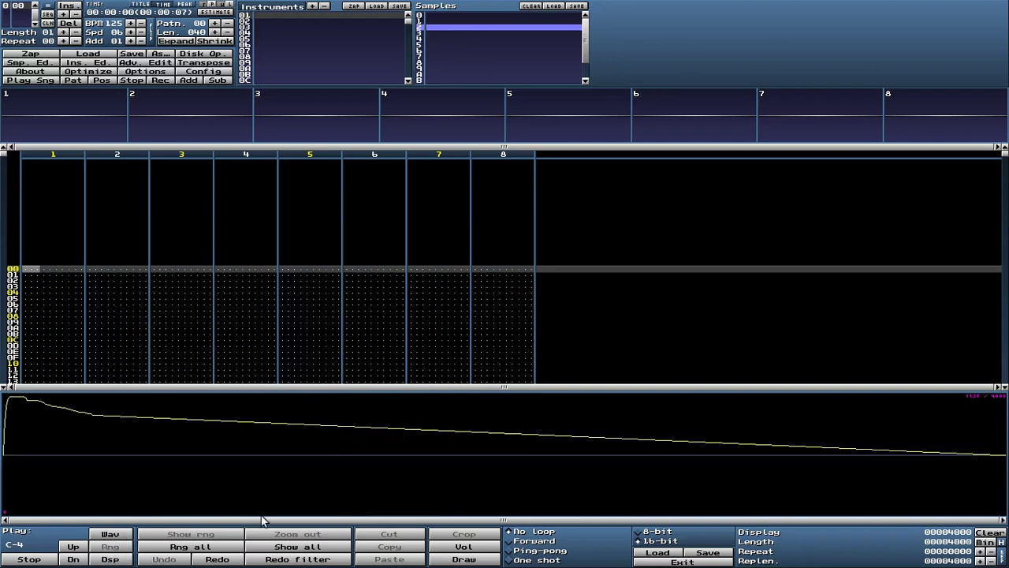
{"action": "left_click", "coordinate": [297, 559]}
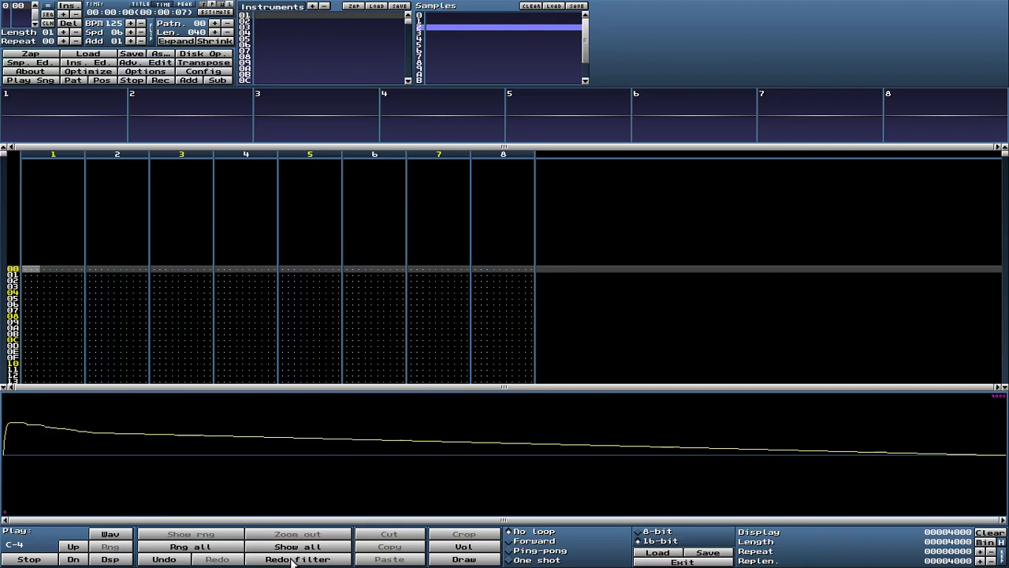
- Select all of envelope sample 2, then undo and redo on sample 3 and play it
{"action": "right_click", "coordinate": [421, 408]}
{"action": "mouse_move", "coordinate": [456, 497]}
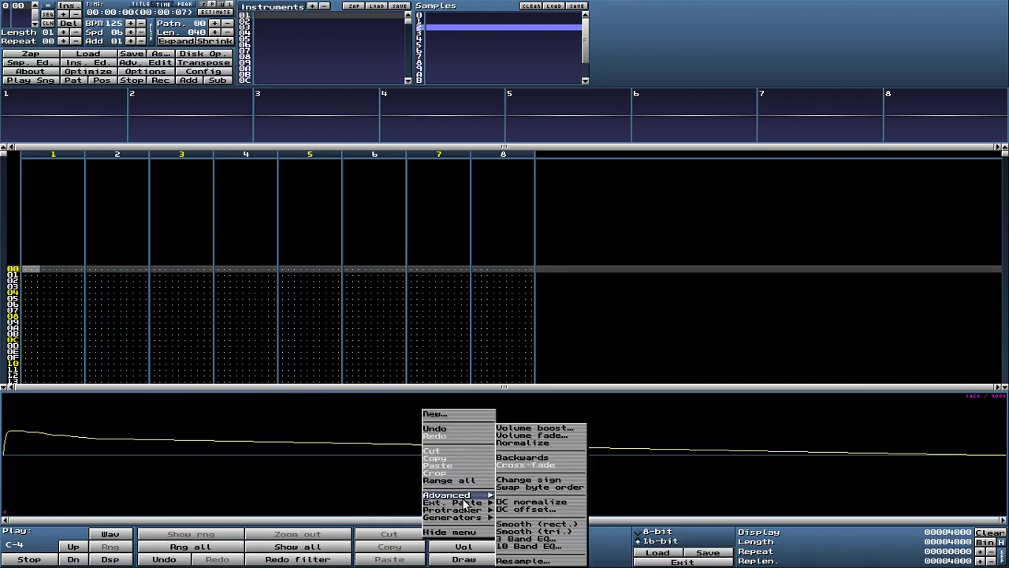
{"action": "left_click", "coordinate": [204, 547]}
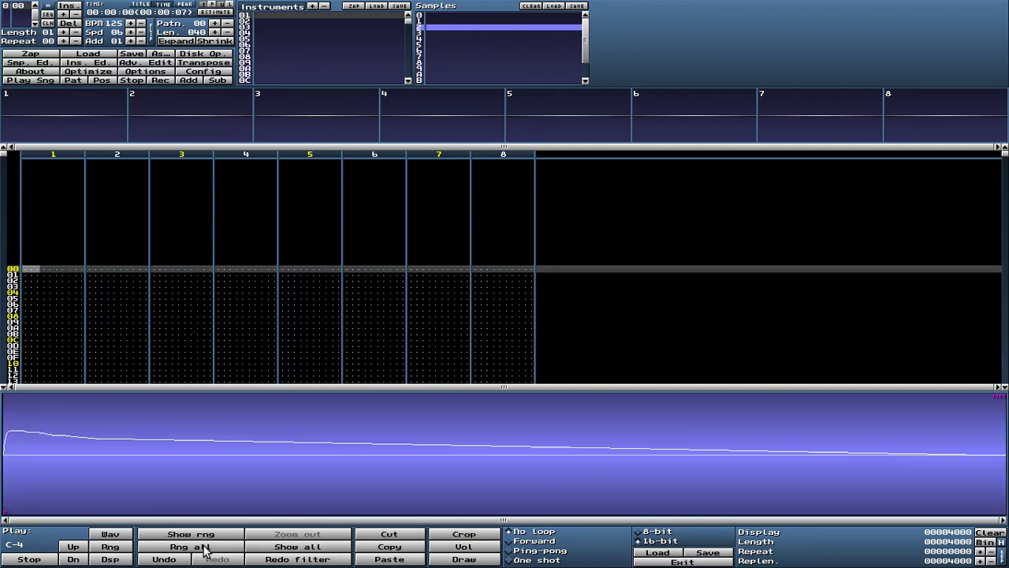
{"action": "left_click", "coordinate": [433, 34]}
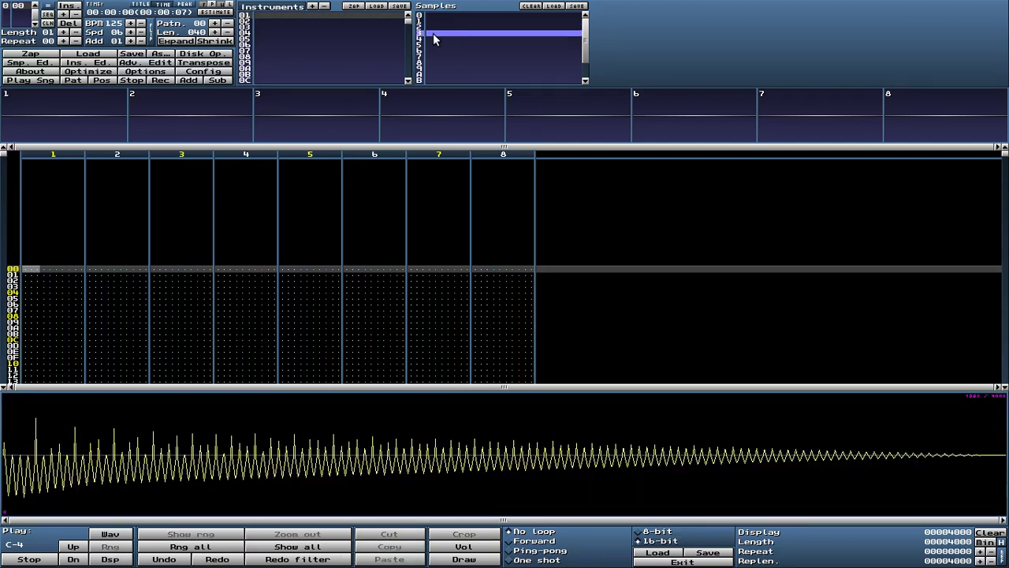
{"action": "left_click", "coordinate": [166, 559]}
{"action": "left_click", "coordinate": [220, 560]}
{"action": "left_click", "coordinate": [107, 535]}
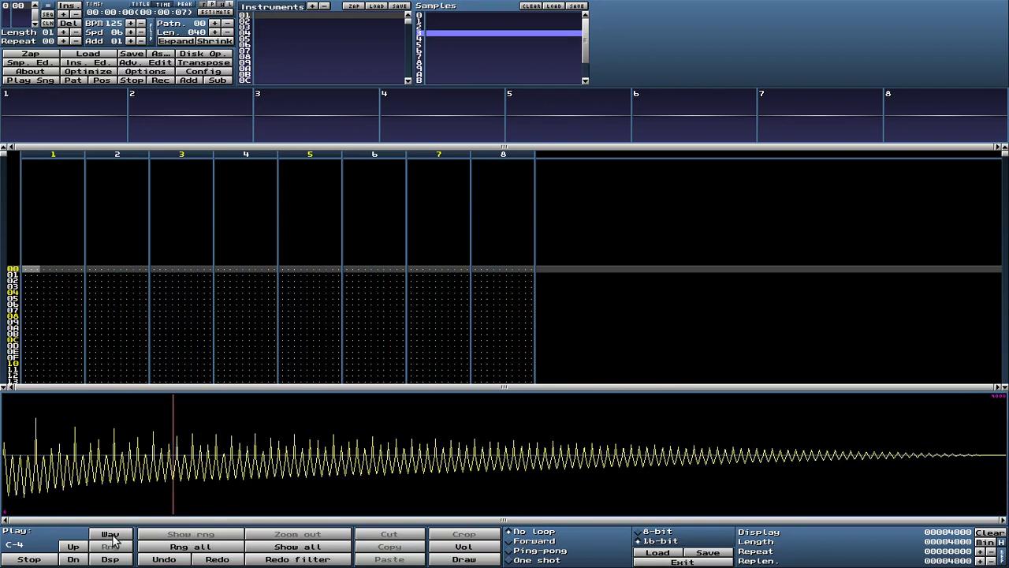
- Apply the Flanger to sample 3 and play the flanged result three times
{"action": "right_click", "coordinate": [463, 413]}
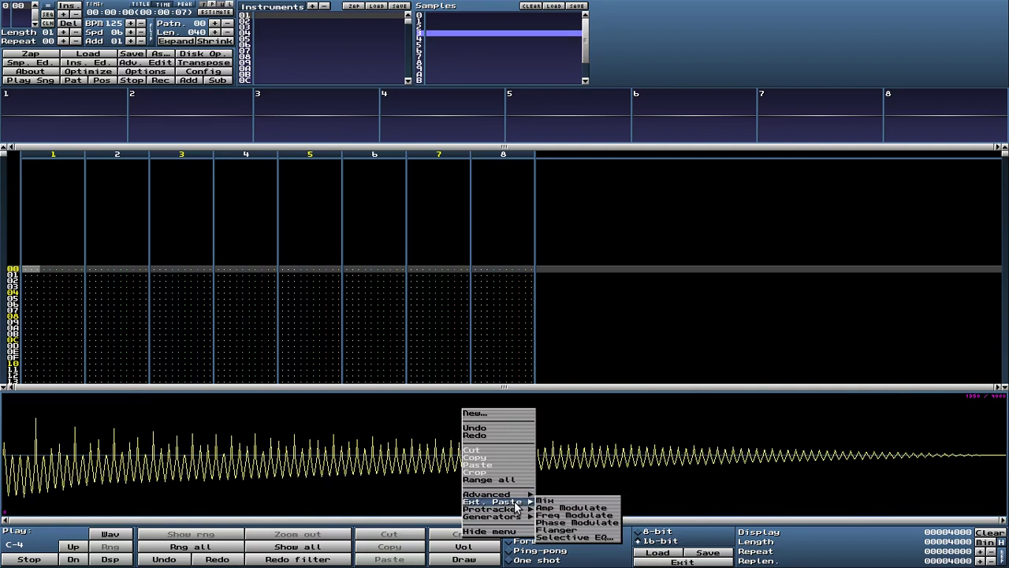
{"action": "mouse_move", "coordinate": [508, 494]}
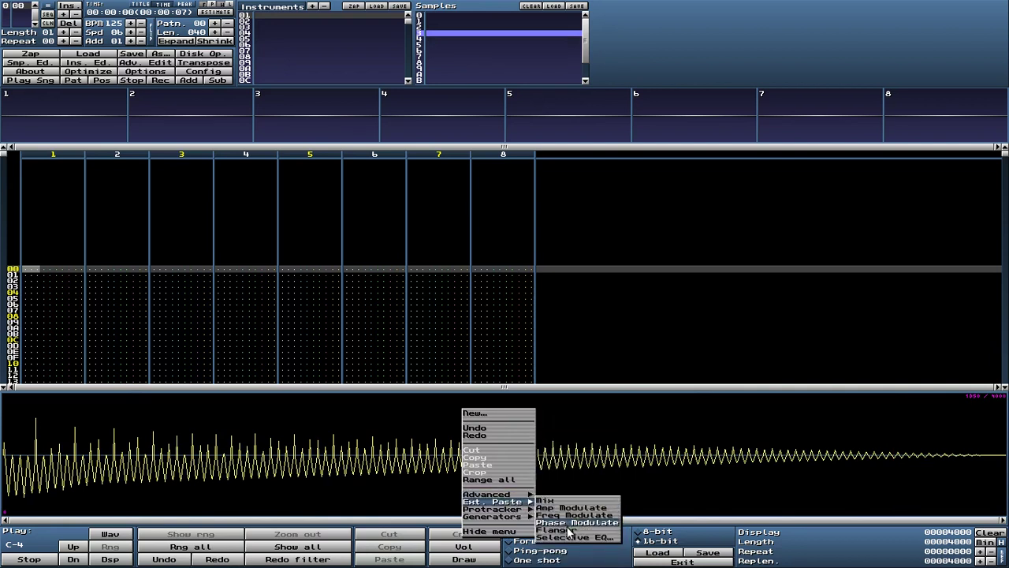
{"action": "left_click", "coordinate": [568, 533]}
{"action": "left_click", "coordinate": [115, 535]}
{"action": "left_click", "coordinate": [115, 534]}
{"action": "left_click", "coordinate": [114, 534]}
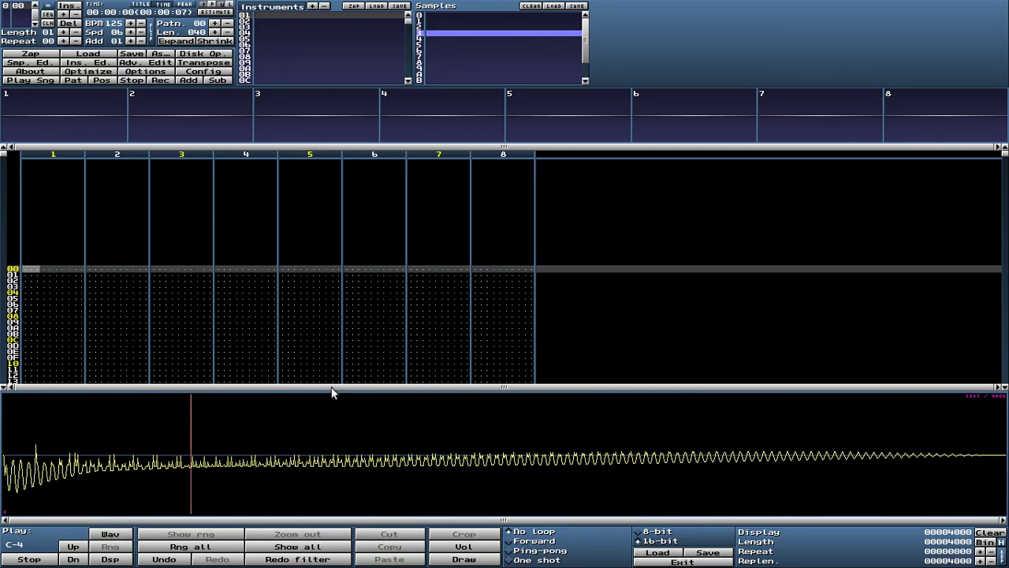
- Select the short triangle wave in sample 1, play it, then stop playback
{"action": "left_click", "coordinate": [464, 22]}
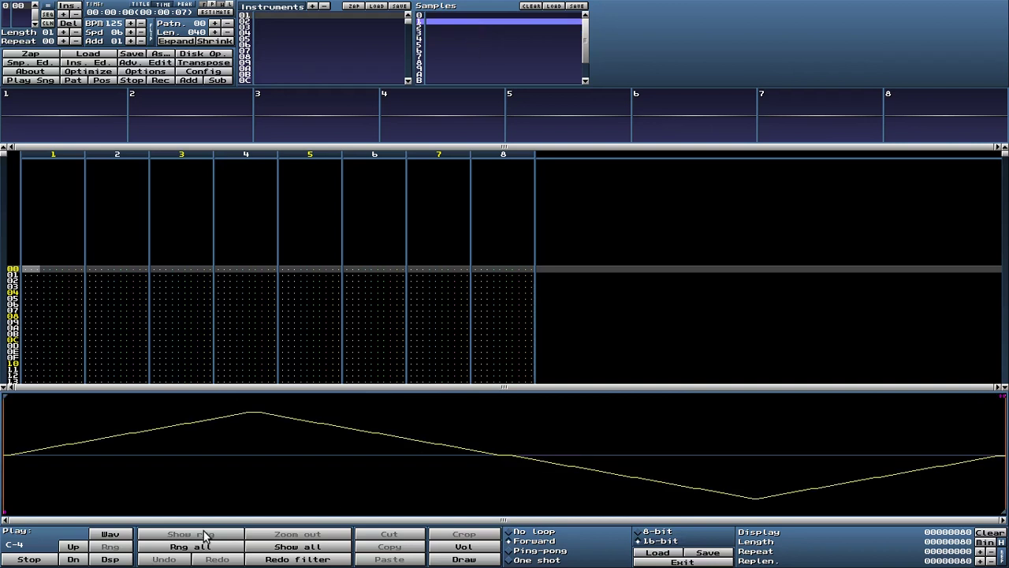
{"action": "left_click", "coordinate": [115, 534]}
{"action": "key", "text": "space"}
- Scale the whole triangle wave to 75% volume, then reapply it four more times
{"action": "left_click", "coordinate": [201, 546]}
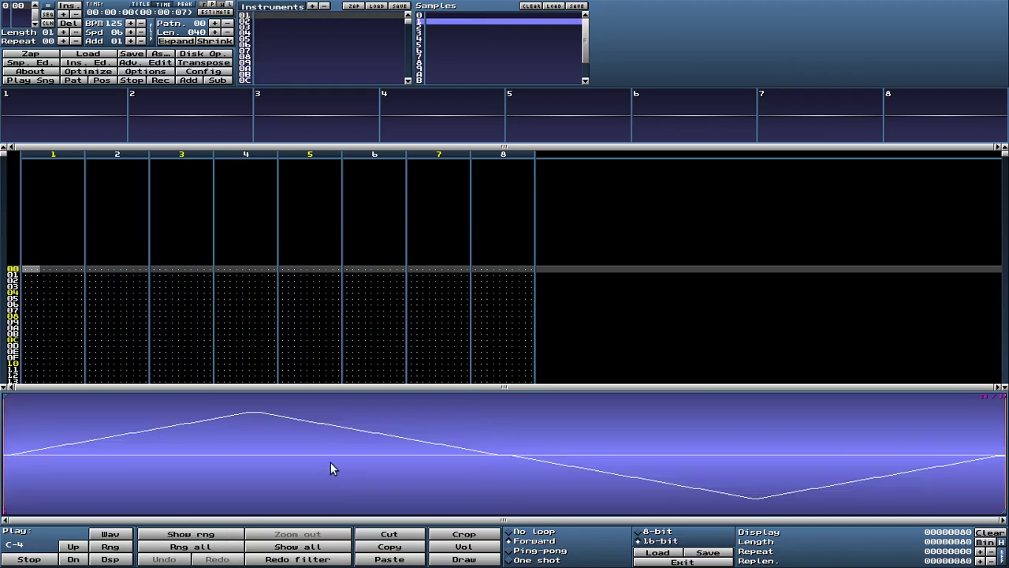
{"action": "right_click", "coordinate": [466, 408]}
{"action": "mouse_move", "coordinate": [502, 493]}
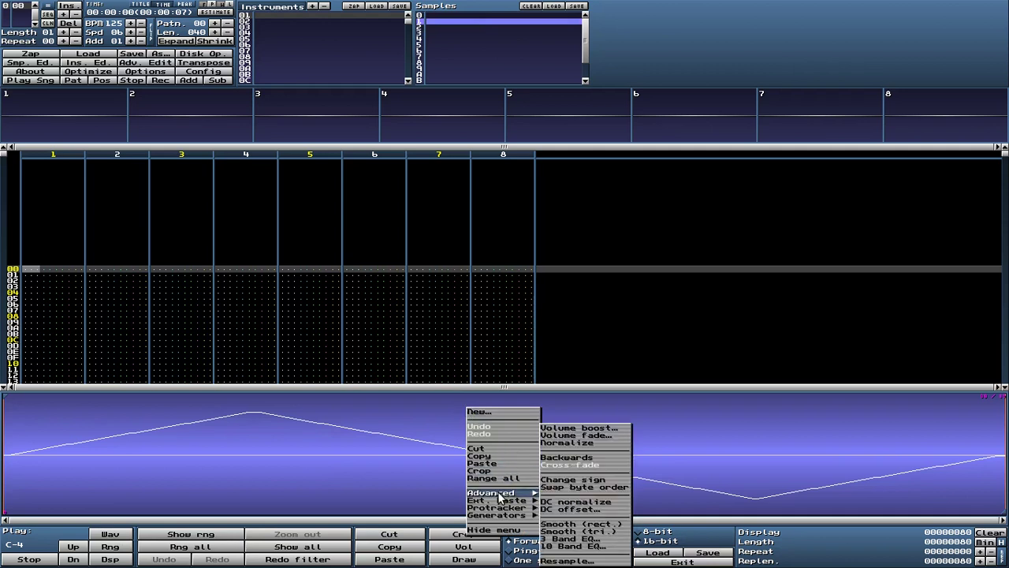
{"action": "left_click", "coordinate": [580, 430]}
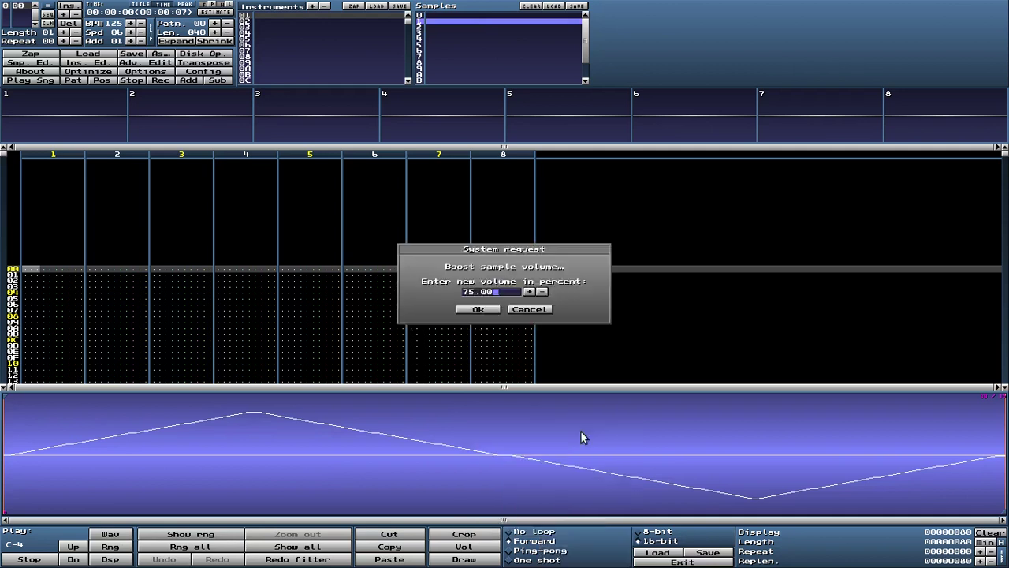
{"action": "left_click", "coordinate": [480, 309]}
{"action": "left_click", "coordinate": [331, 559]}
{"action": "left_click", "coordinate": [331, 559]}
{"action": "left_click", "coordinate": [331, 559]}
{"action": "left_click", "coordinate": [331, 559]}
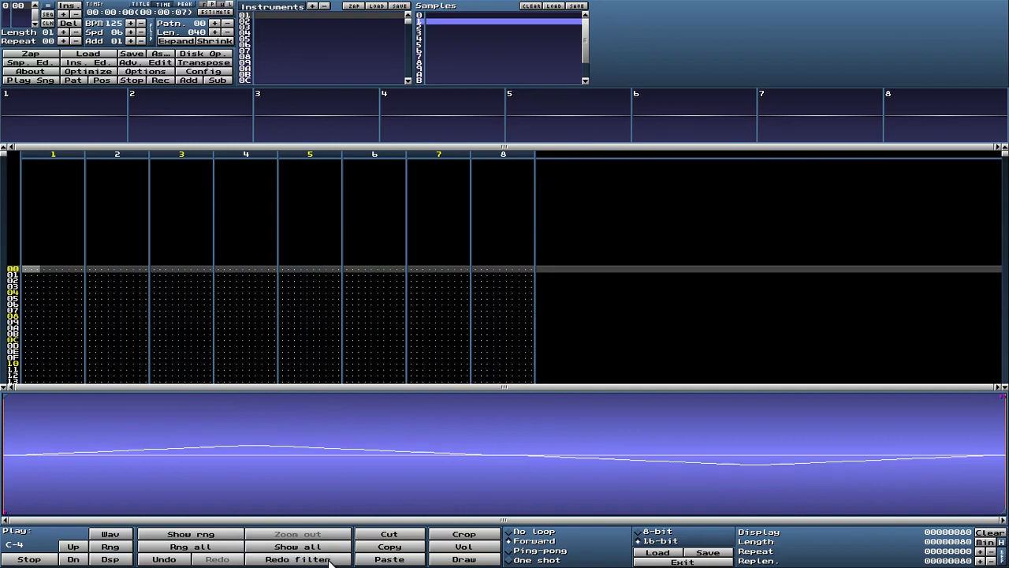
- Copy the whole quieter triangle wave and return to flanged sample 3
{"action": "left_click", "coordinate": [194, 548]}
{"action": "left_click", "coordinate": [389, 546]}
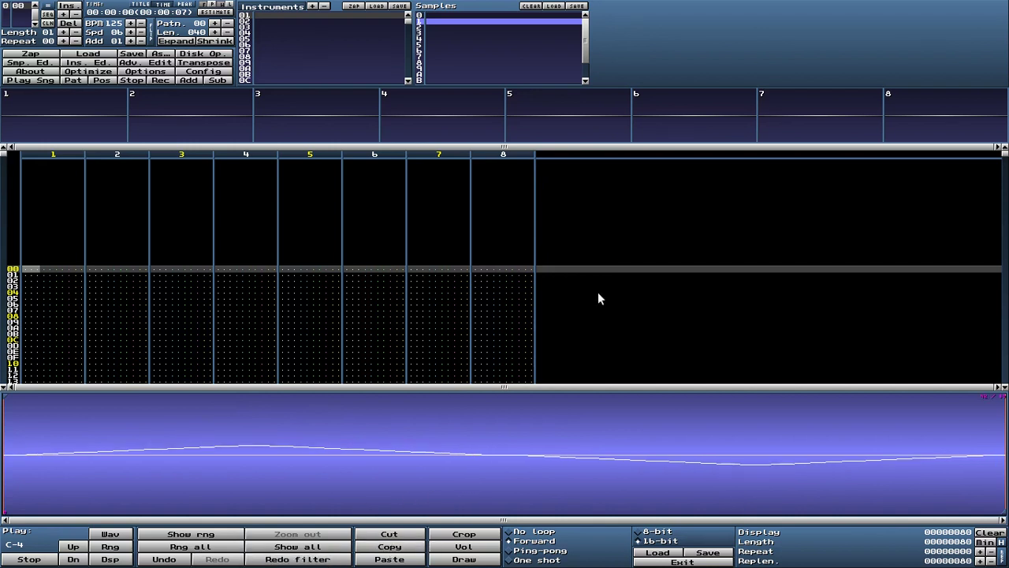
{"action": "left_click", "coordinate": [434, 28]}
{"action": "left_click", "coordinate": [438, 33]}
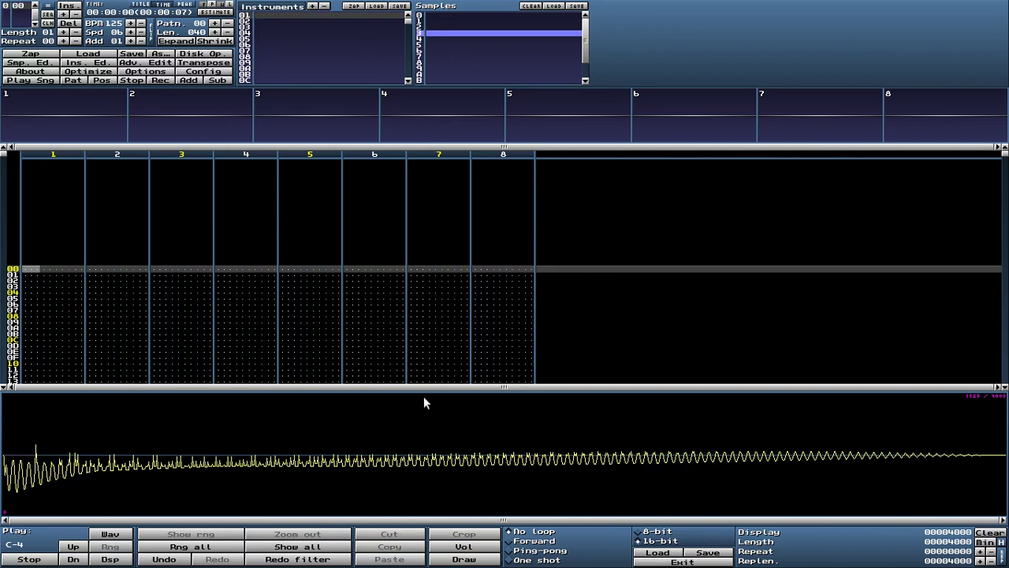
- Flange sample 3 again, play it twice, then bring up envelope sample 2
{"action": "right_click", "coordinate": [423, 427]}
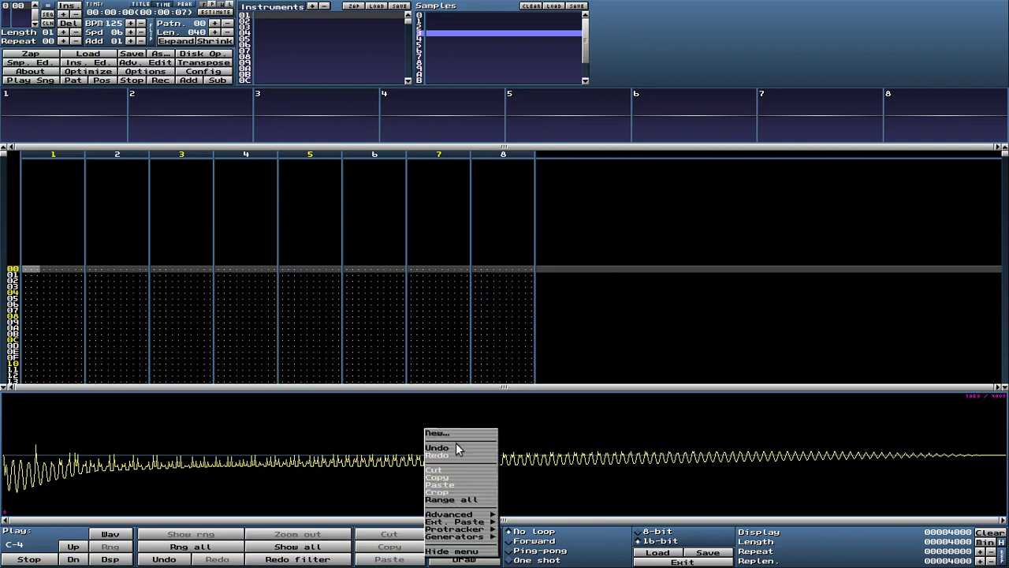
{"action": "mouse_move", "coordinate": [463, 514]}
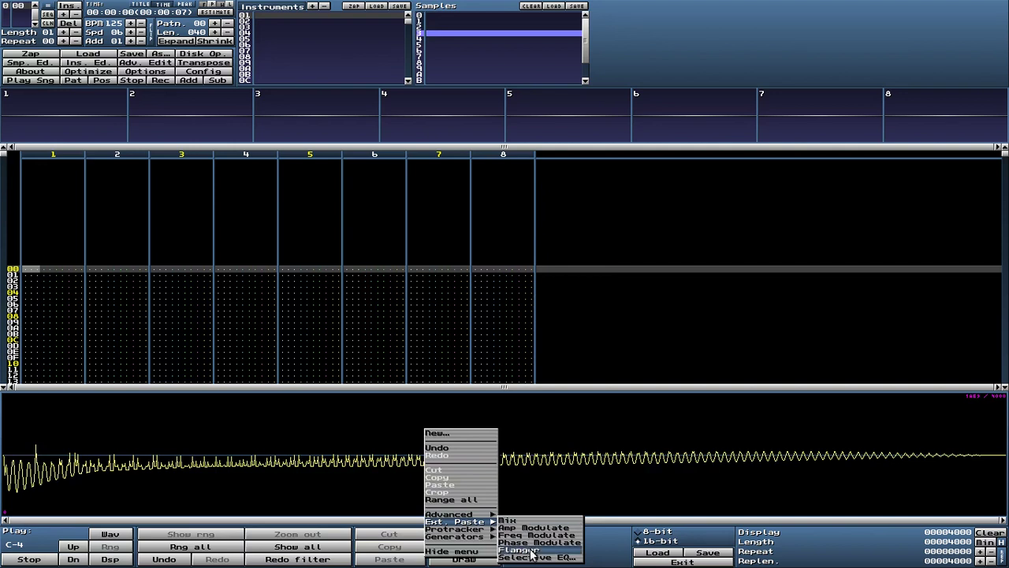
{"action": "left_click", "coordinate": [532, 554]}
{"action": "left_click", "coordinate": [115, 535]}
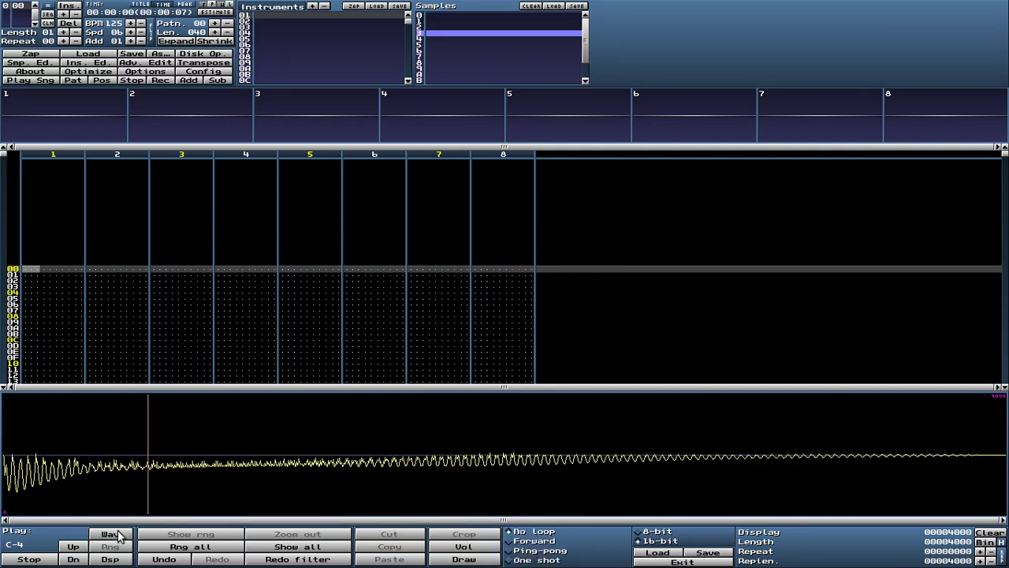
{"action": "left_click", "coordinate": [114, 534]}
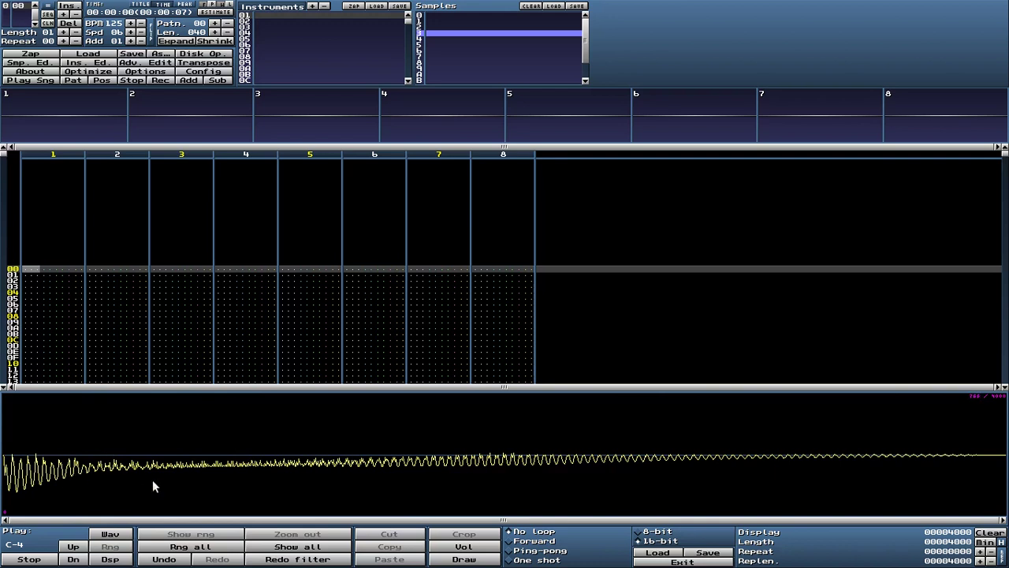
{"action": "left_click", "coordinate": [446, 30]}
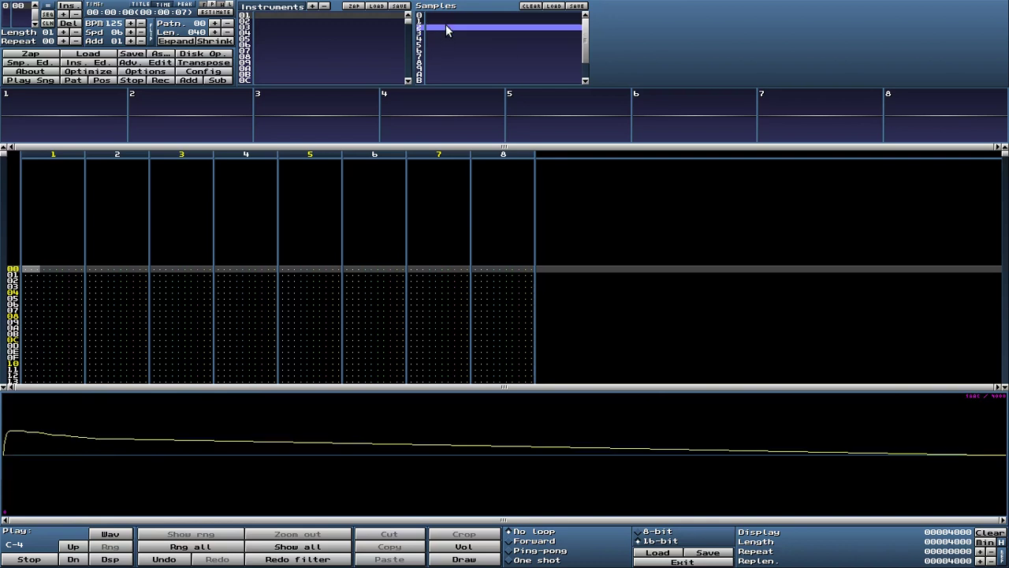
- Reapply the envelope filter twice, apply the envelope to slot 3, then undo that
{"action": "left_click", "coordinate": [297, 559]}
{"action": "left_click", "coordinate": [298, 560]}
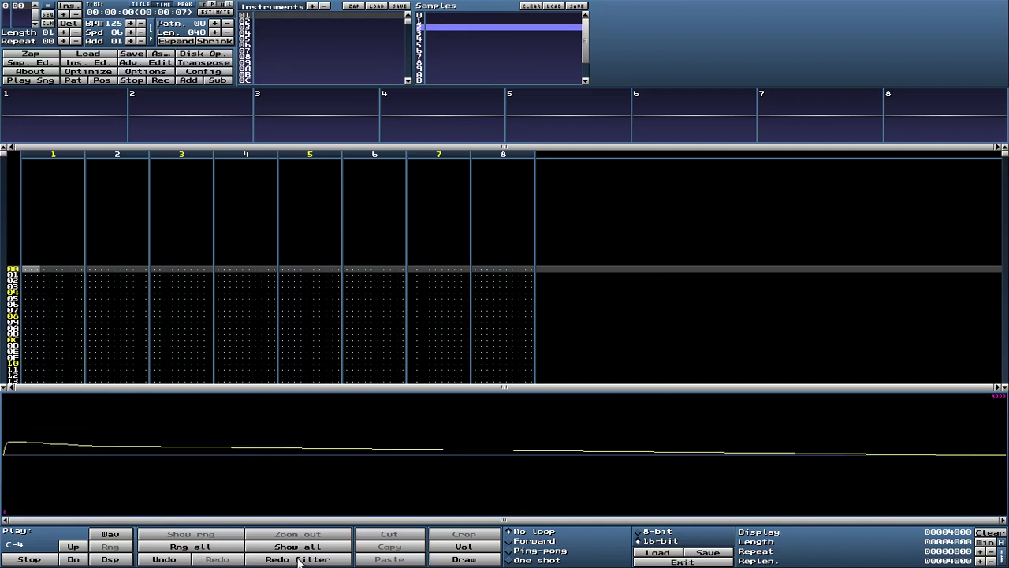
{"action": "left_click", "coordinate": [206, 547]}
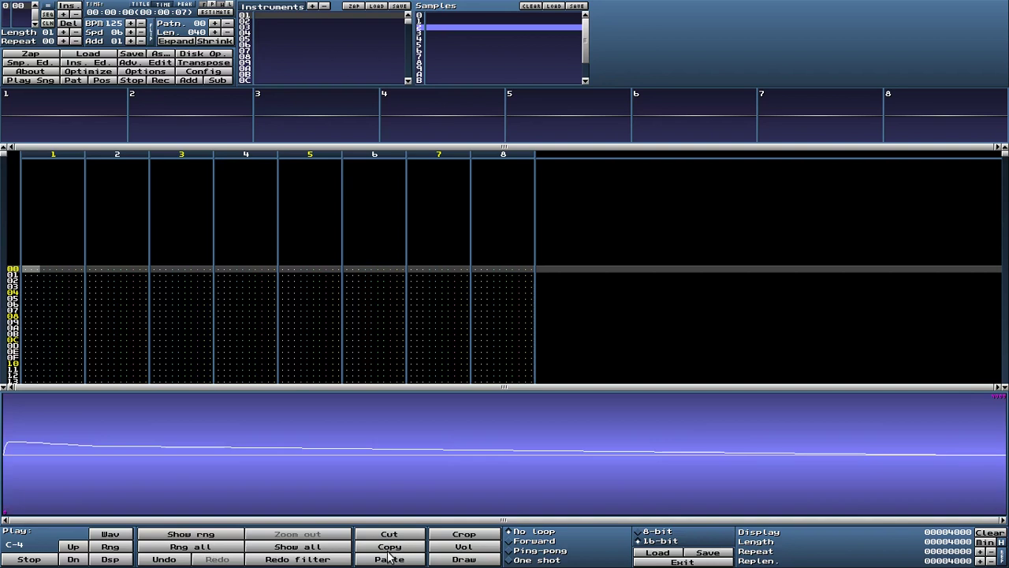
{"action": "left_click", "coordinate": [447, 33]}
{"action": "right_click", "coordinate": [414, 445]}
{"action": "mouse_move", "coordinate": [465, 541]}
{"action": "left_click", "coordinate": [516, 527]}
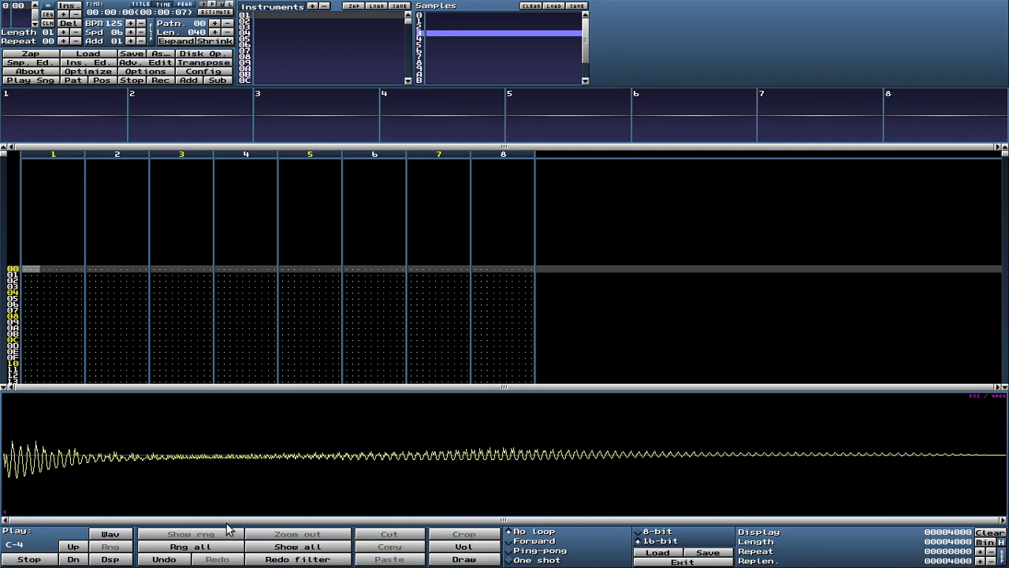
{"action": "left_click", "coordinate": [170, 559]}
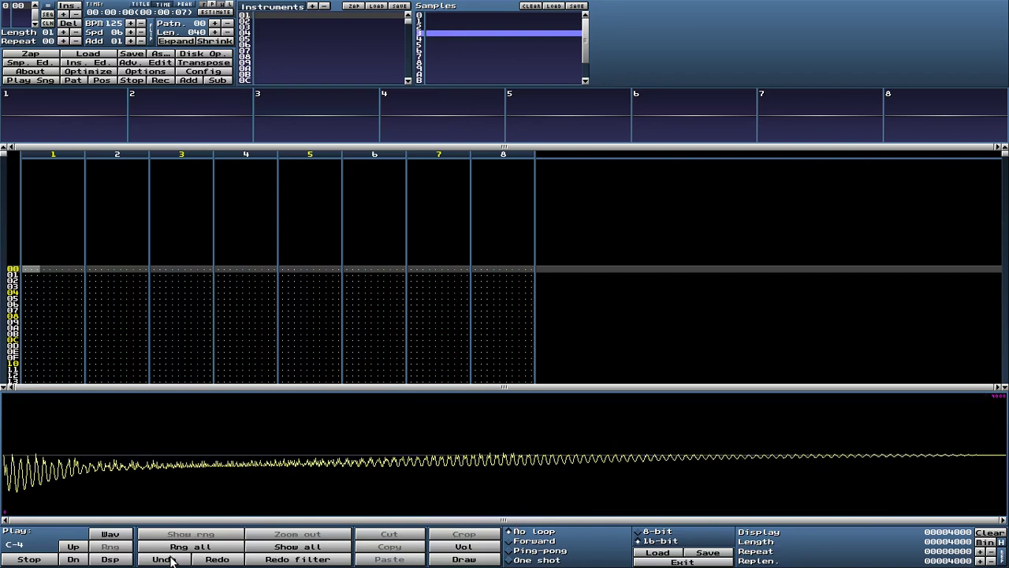
- Undo the filtering in slot 2, copy the restored envelope and apply it to slot 3
{"action": "left_click", "coordinate": [438, 27]}
{"action": "left_click", "coordinate": [173, 559]}
{"action": "left_click", "coordinate": [201, 547]}
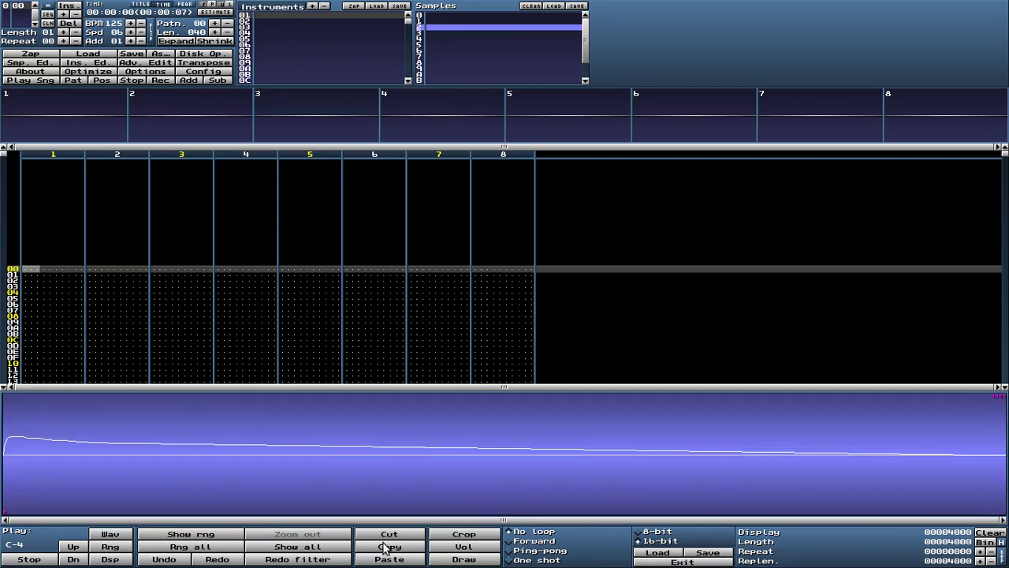
{"action": "left_click", "coordinate": [435, 34]}
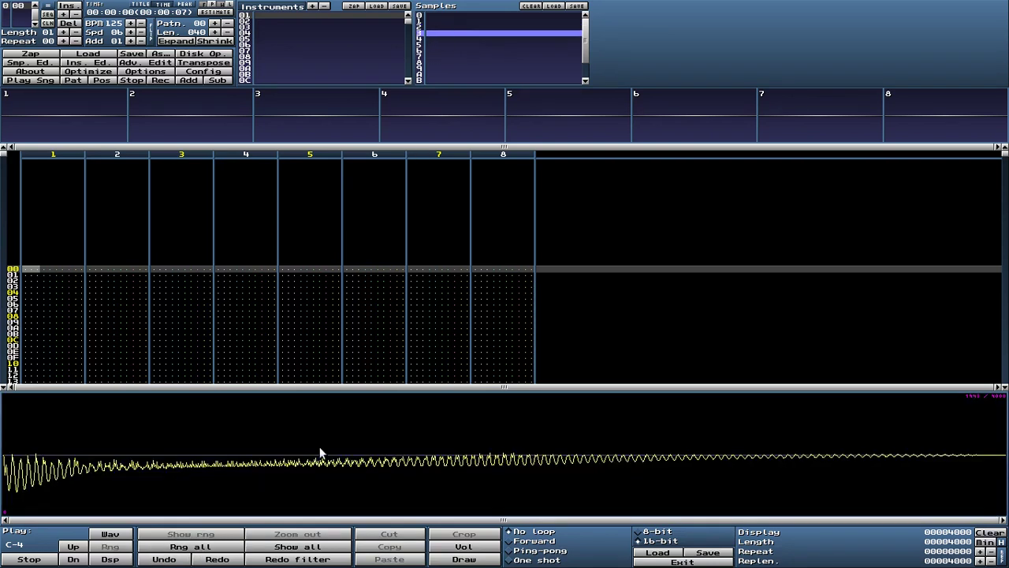
{"action": "right_click", "coordinate": [319, 447]}
{"action": "mouse_move", "coordinate": [344, 505]}
{"action": "left_click", "coordinate": [395, 507]}
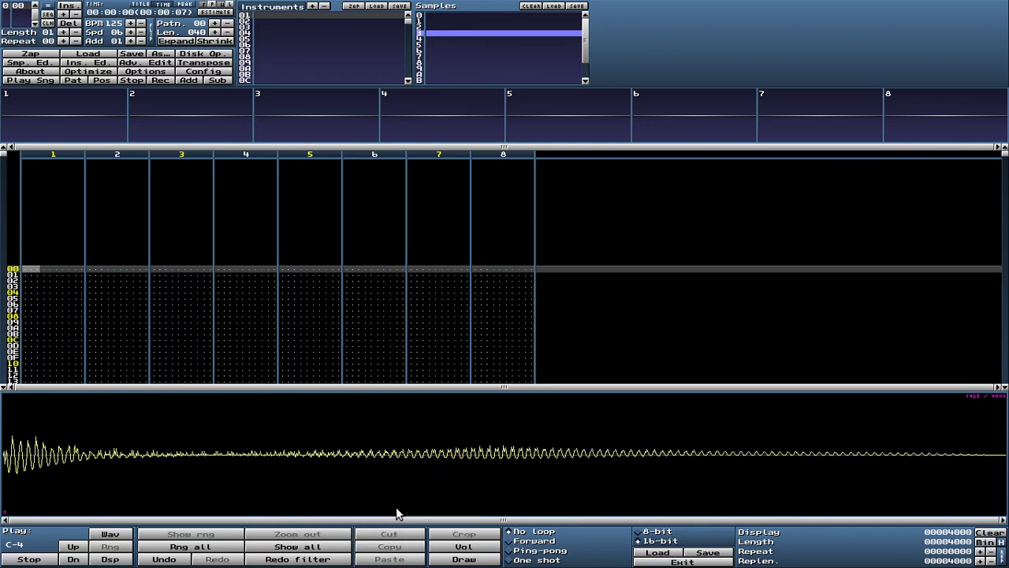
- Normalize the slot 3 waveform to full volume and play it
{"action": "right_click", "coordinate": [428, 418]}
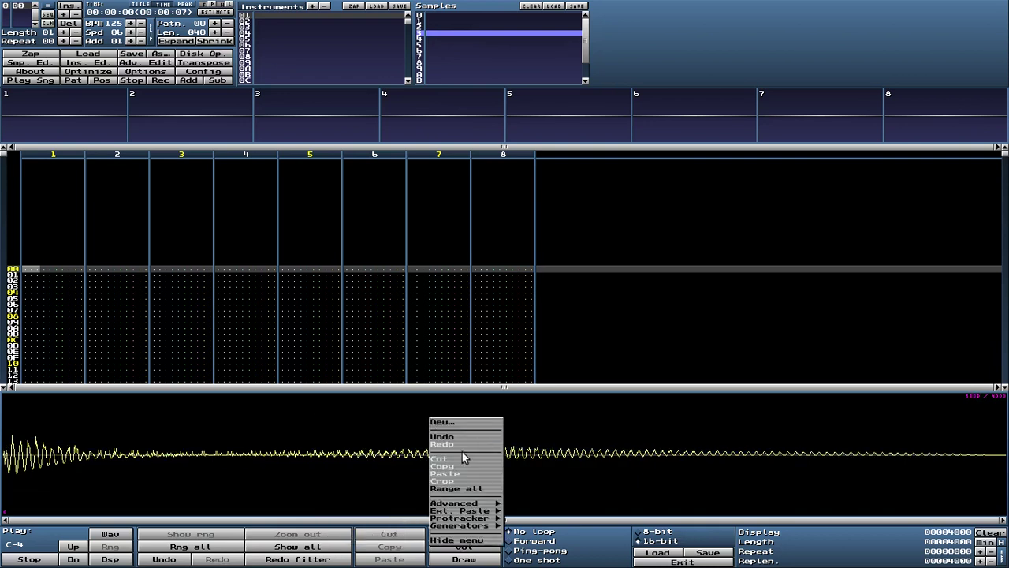
{"action": "mouse_move", "coordinate": [464, 505]}
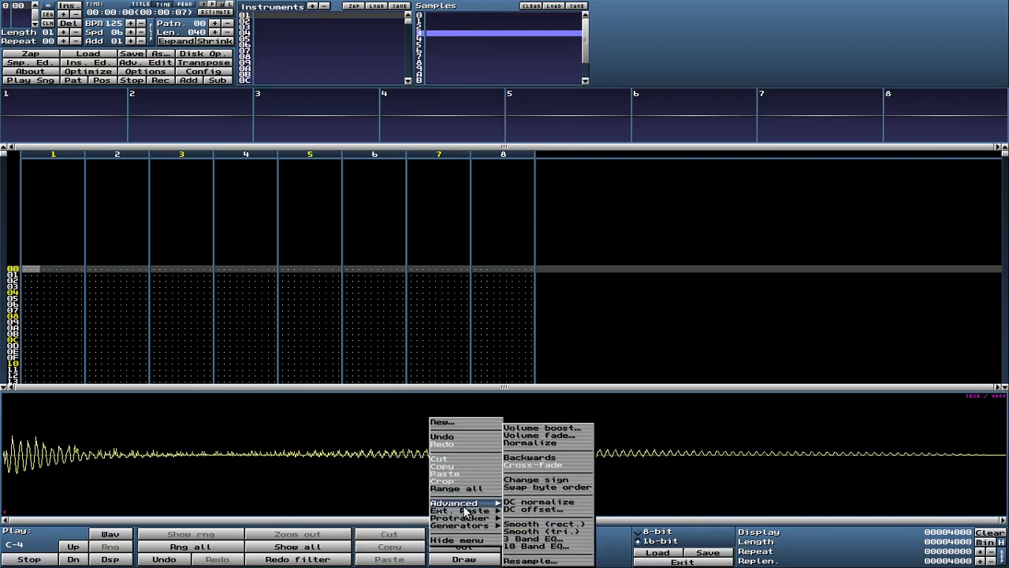
{"action": "left_click", "coordinate": [534, 443]}
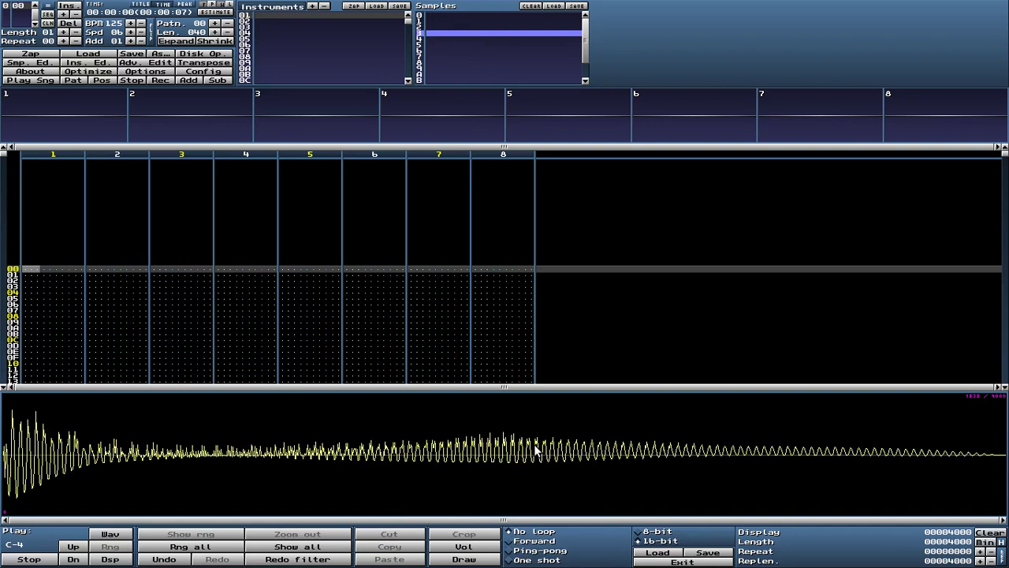
{"action": "left_click", "coordinate": [116, 535]}
- Toggle pattern recording on and off, then reselect the finished sample in slot 3
{"action": "left_click", "coordinate": [26, 270]}
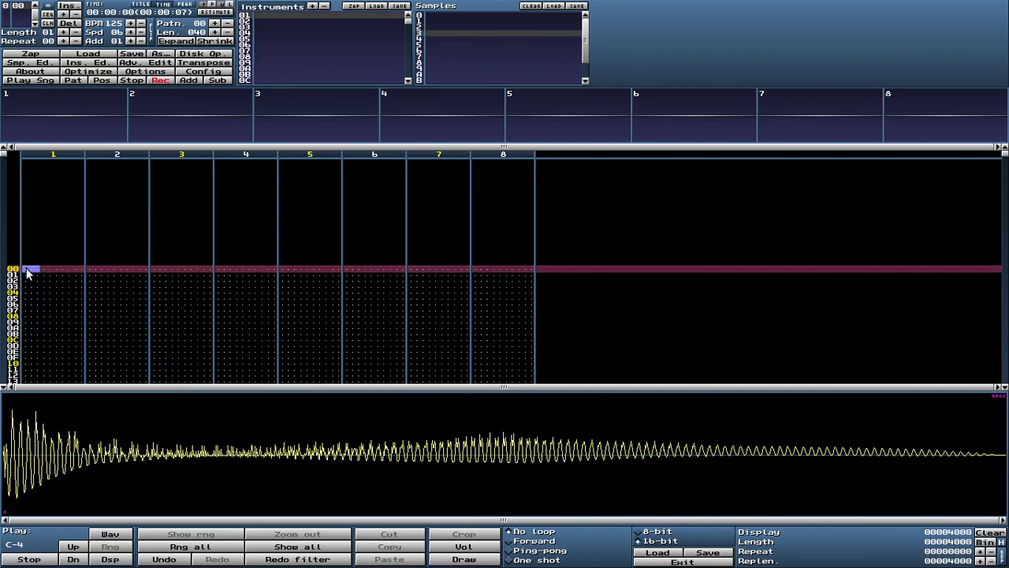
{"action": "left_click", "coordinate": [162, 80]}
{"action": "left_click", "coordinate": [161, 81]}
{"action": "left_click", "coordinate": [162, 81]}
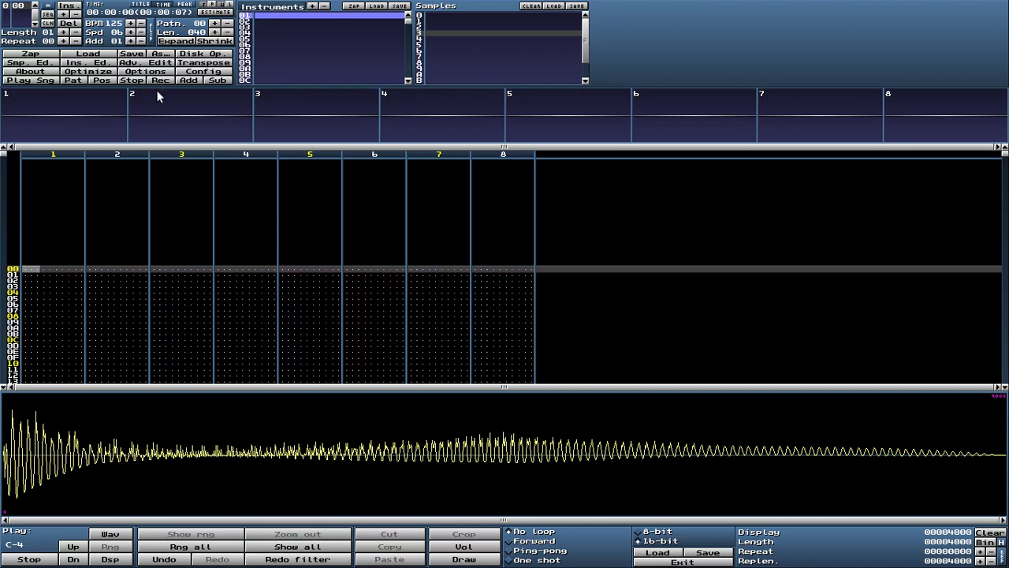
{"action": "left_click", "coordinate": [444, 18]}
{"action": "left_click", "coordinate": [451, 35]}
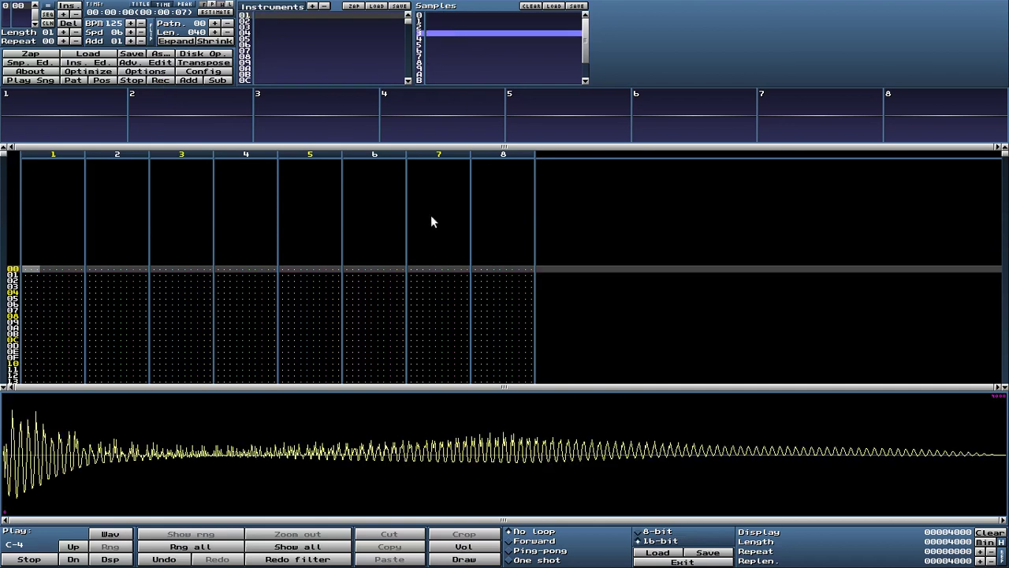
- Copy the finished waveform into slot 0 as a 16-bit sample and choose instrument 01
{"action": "left_click", "coordinate": [180, 548]}
{"action": "left_click", "coordinate": [376, 547]}
{"action": "left_click", "coordinate": [451, 17]}
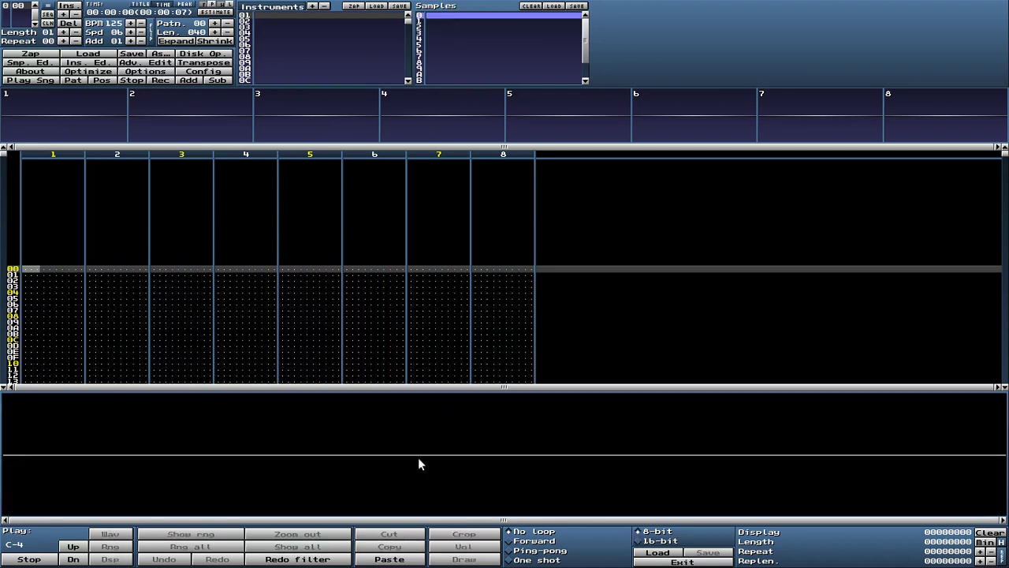
{"action": "left_click", "coordinate": [651, 542]}
{"action": "left_click", "coordinate": [389, 559]}
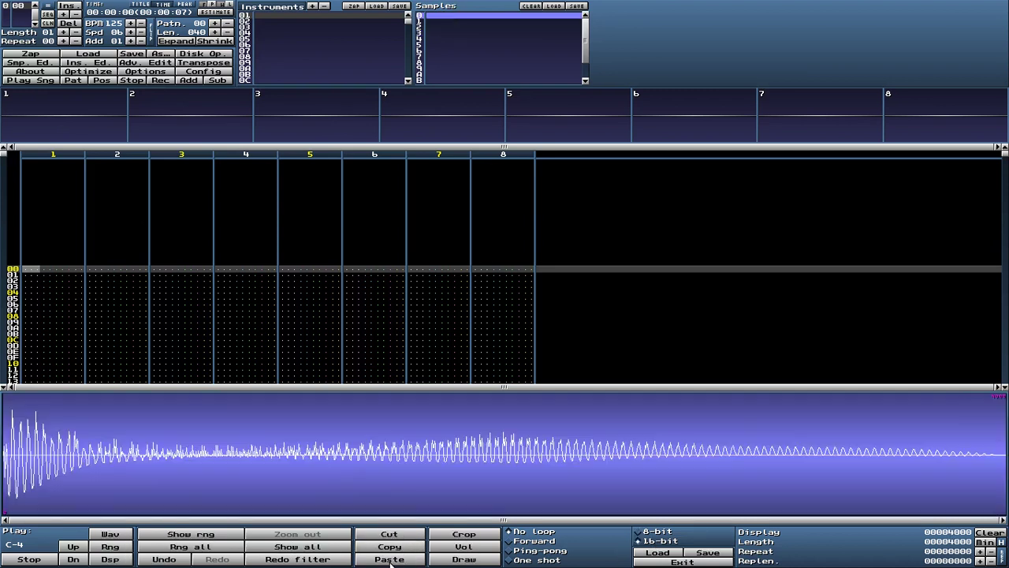
{"action": "left_click", "coordinate": [268, 16]}
- Record an E-4 note with instrument 1 on row 00 of channel 1, then stop recording
{"action": "key", "text": "space"}
{"action": "key", "text": "c"}
{"action": "left_click", "coordinate": [161, 81]}
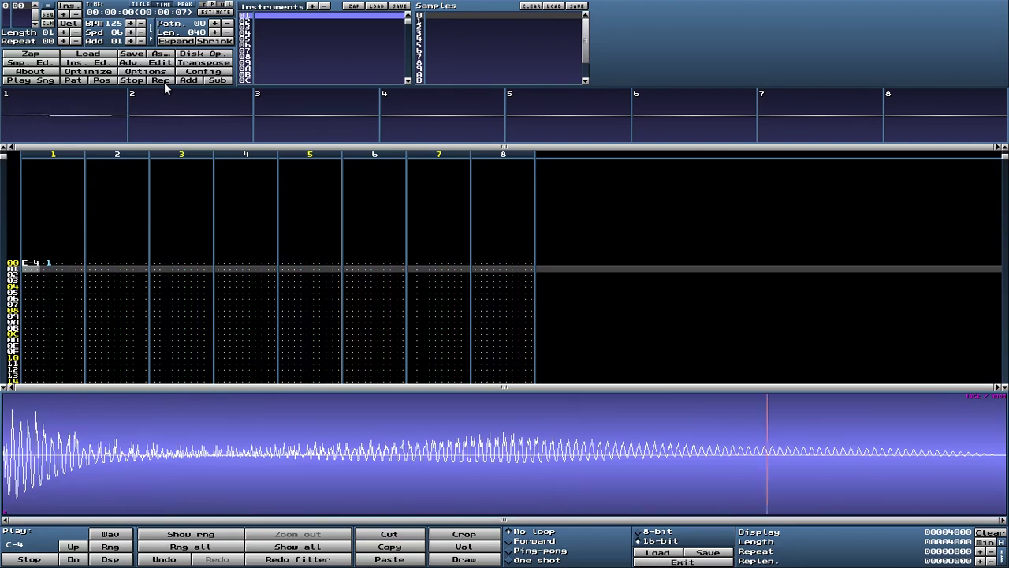
- Audition the new sound by repeatedly playing notes with the C and Z keys
{"action": "key", "text": "c"}
{"action": "key", "text": "c"}
{"action": "key", "text": "c"}
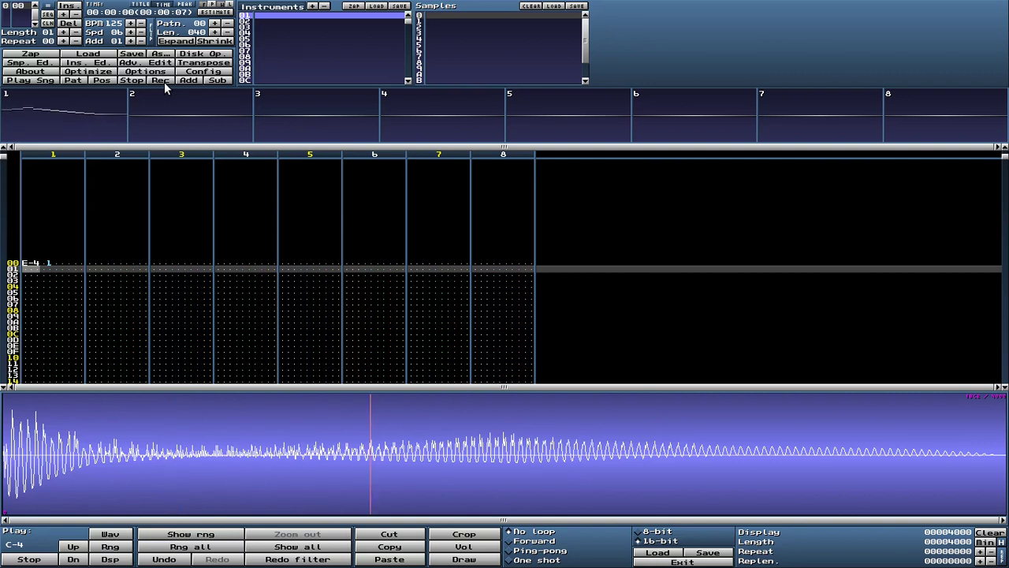
{"action": "key", "text": "c"}
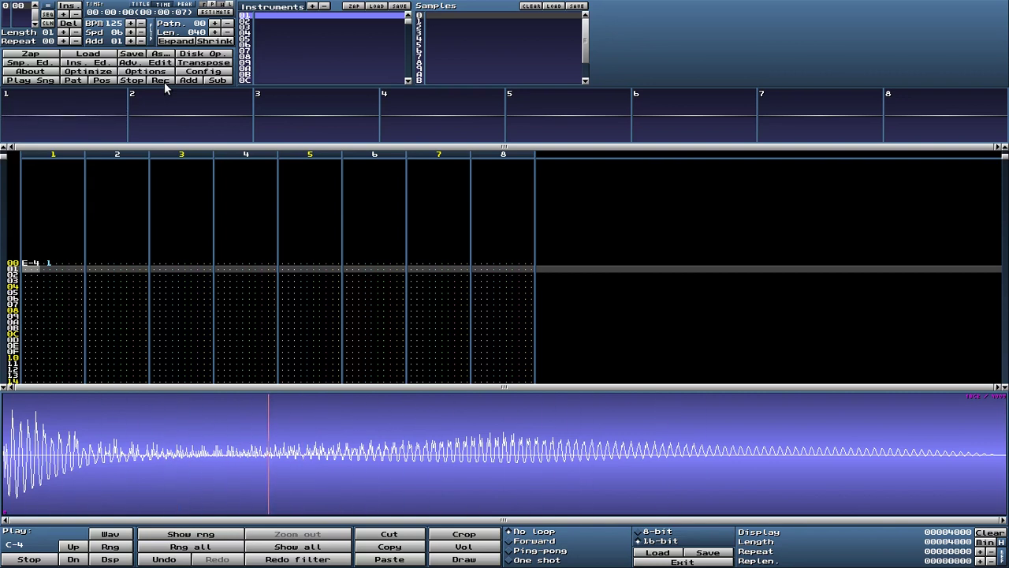
{"action": "key", "text": "c"}
{"action": "key", "text": "c"}
{"action": "key", "text": "c"}
{"action": "key", "text": "c"}
{"action": "key", "text": "c"}
{"action": "key", "text": "c"}
{"action": "key", "text": "c"}
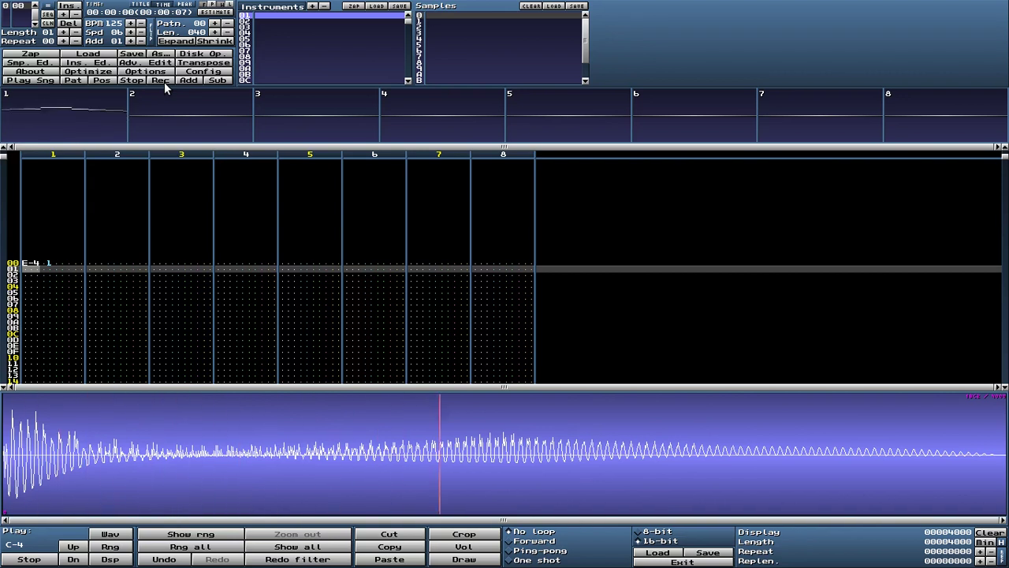
{"action": "key", "text": "z"}
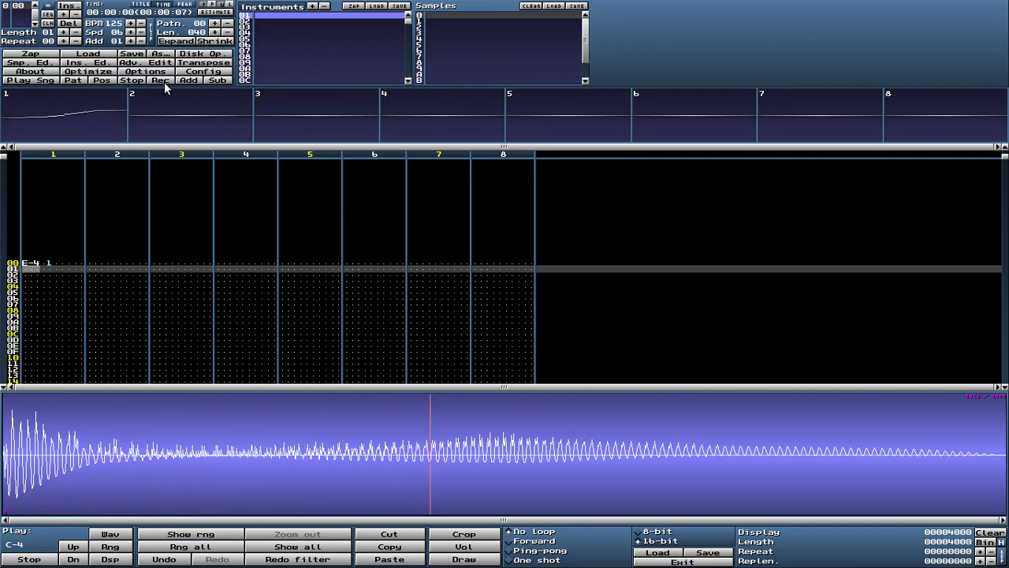
{"action": "key", "text": "z"}
{"action": "key", "text": "z"}
{"action": "key", "text": "z"}
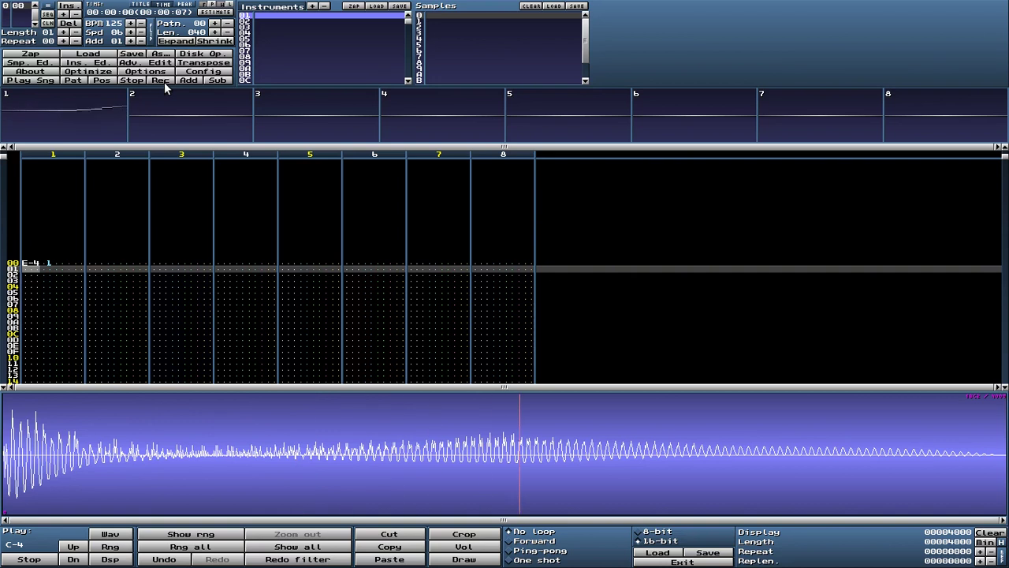
{"action": "key", "text": "z"}
{"action": "key", "text": "z"}
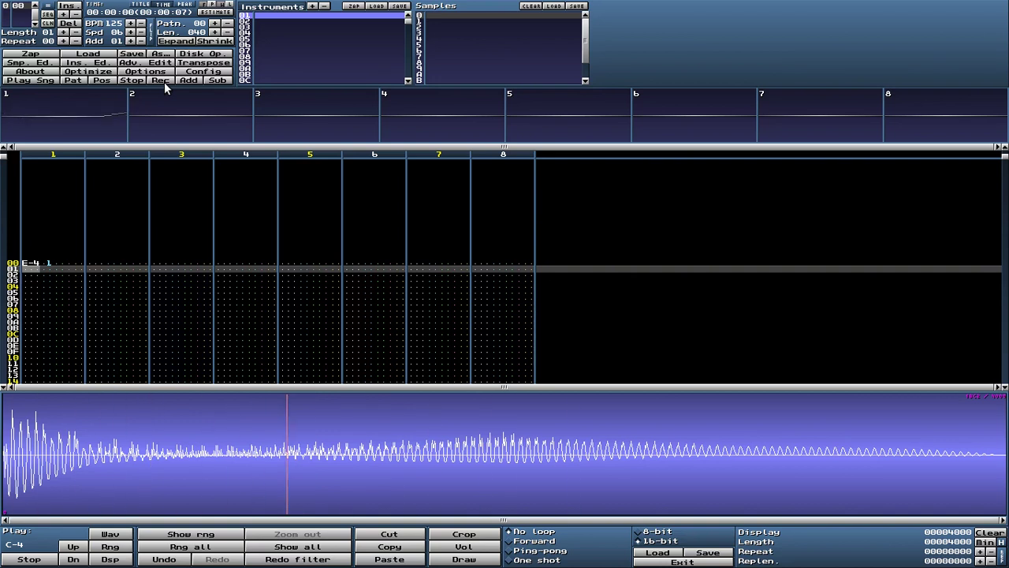
{"action": "key", "text": "z"}
{"action": "key", "text": "z"}
{"action": "key", "text": "z"}
{"action": "key", "text": "z"}
{"action": "key", "text": "z"}
{"action": "key", "text": "z"}
{"action": "key", "text": "z"}
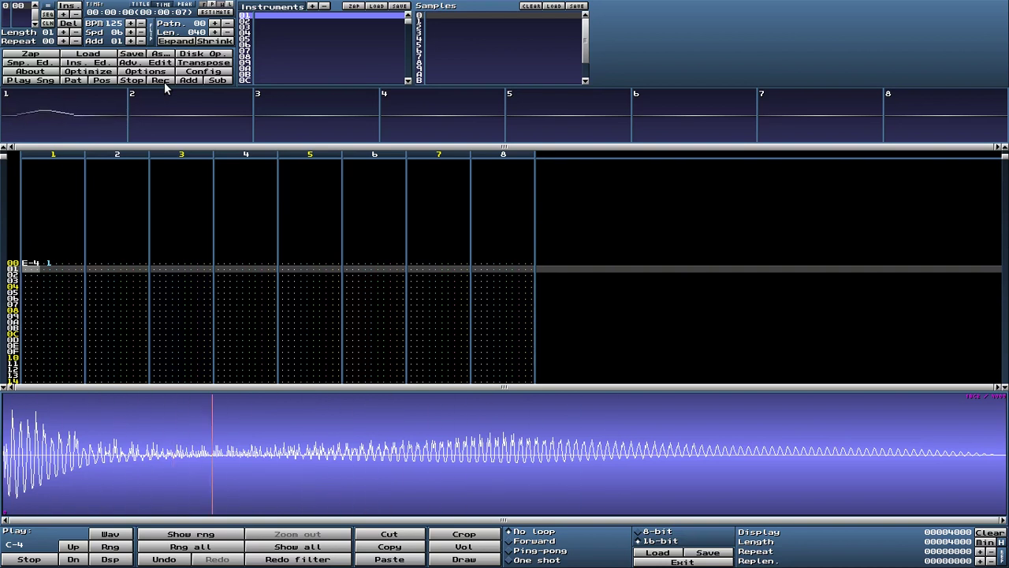
{"action": "key", "text": "z"}
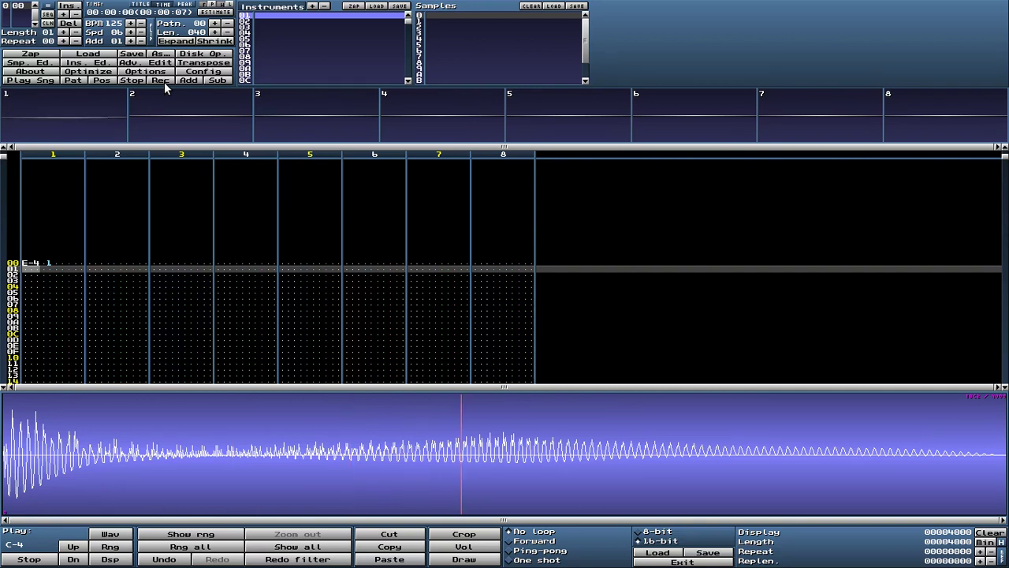